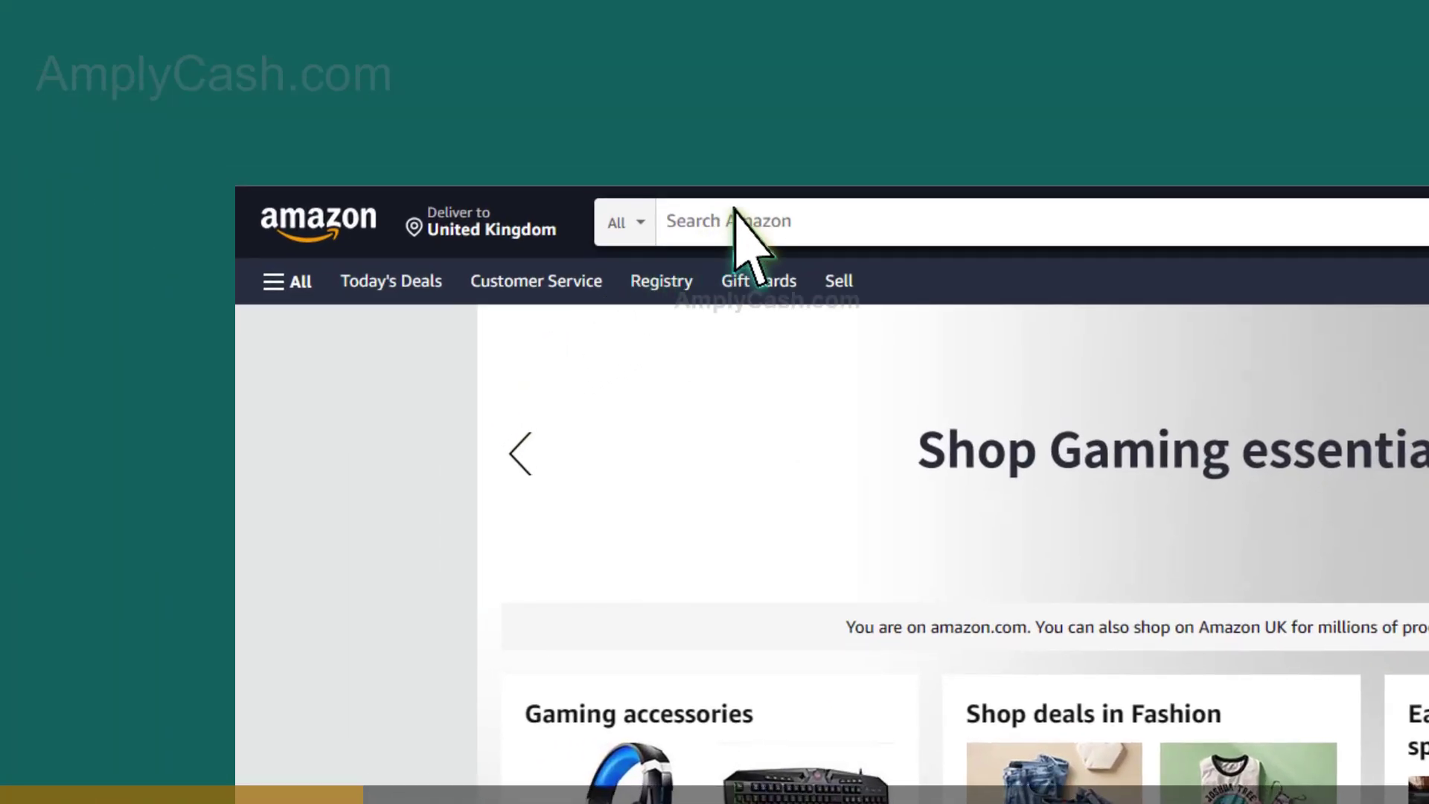
# Step: Search Amazon for "t-shirt design" and review the listed shirts
pyautogui.click(737, 220)
pyautogui.write('t-shirt design')
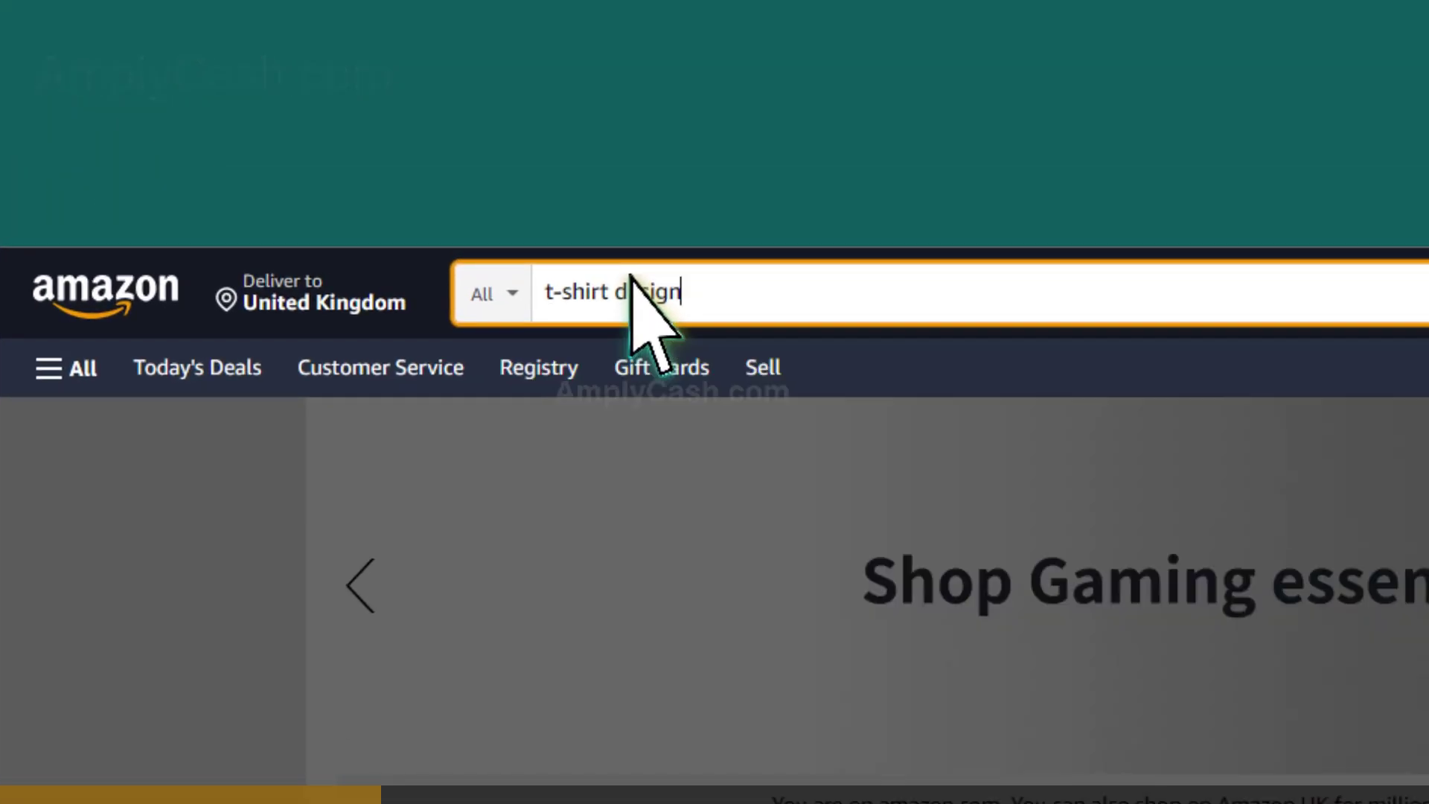
pyautogui.press('Return')
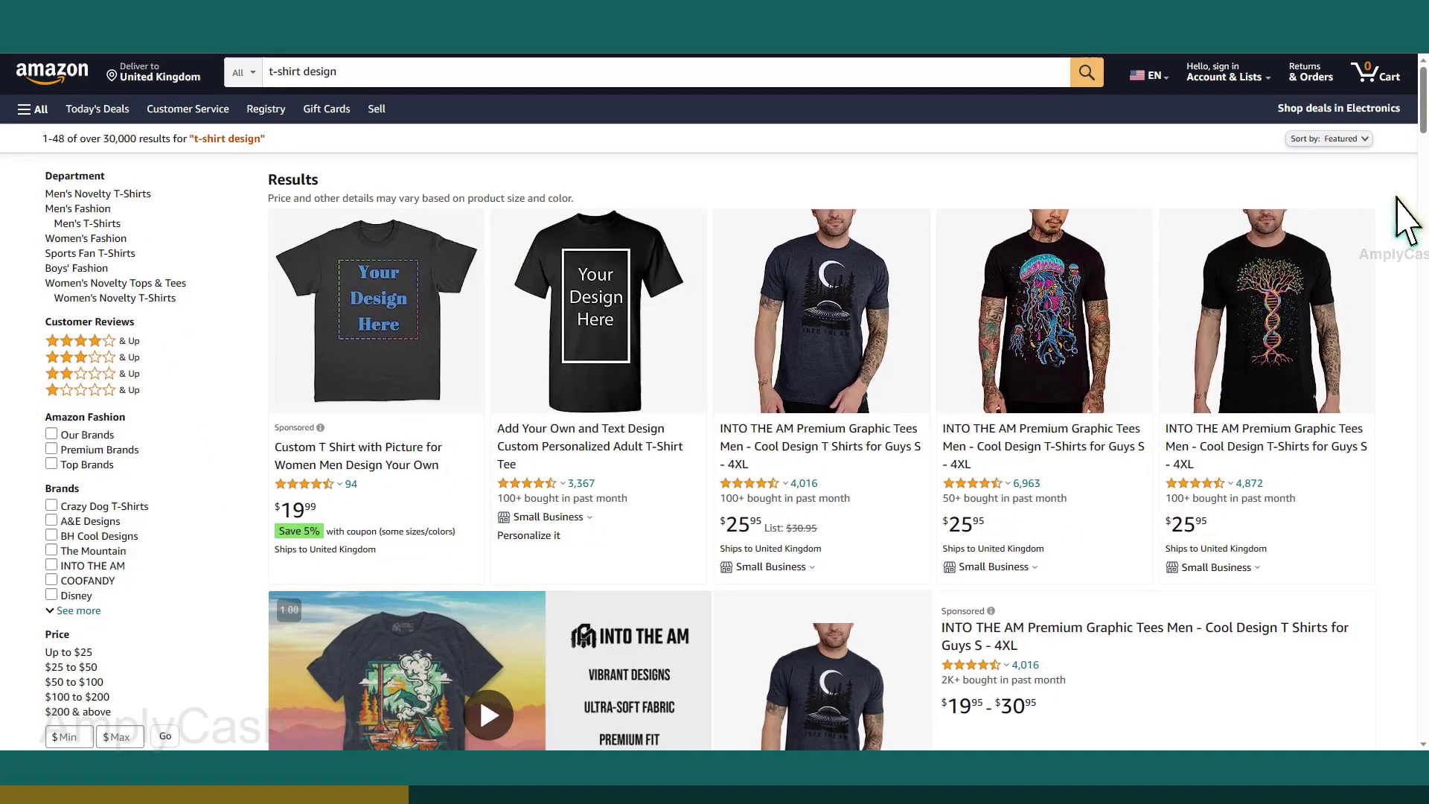
pyautogui.scroll(-1, 1404, 218)
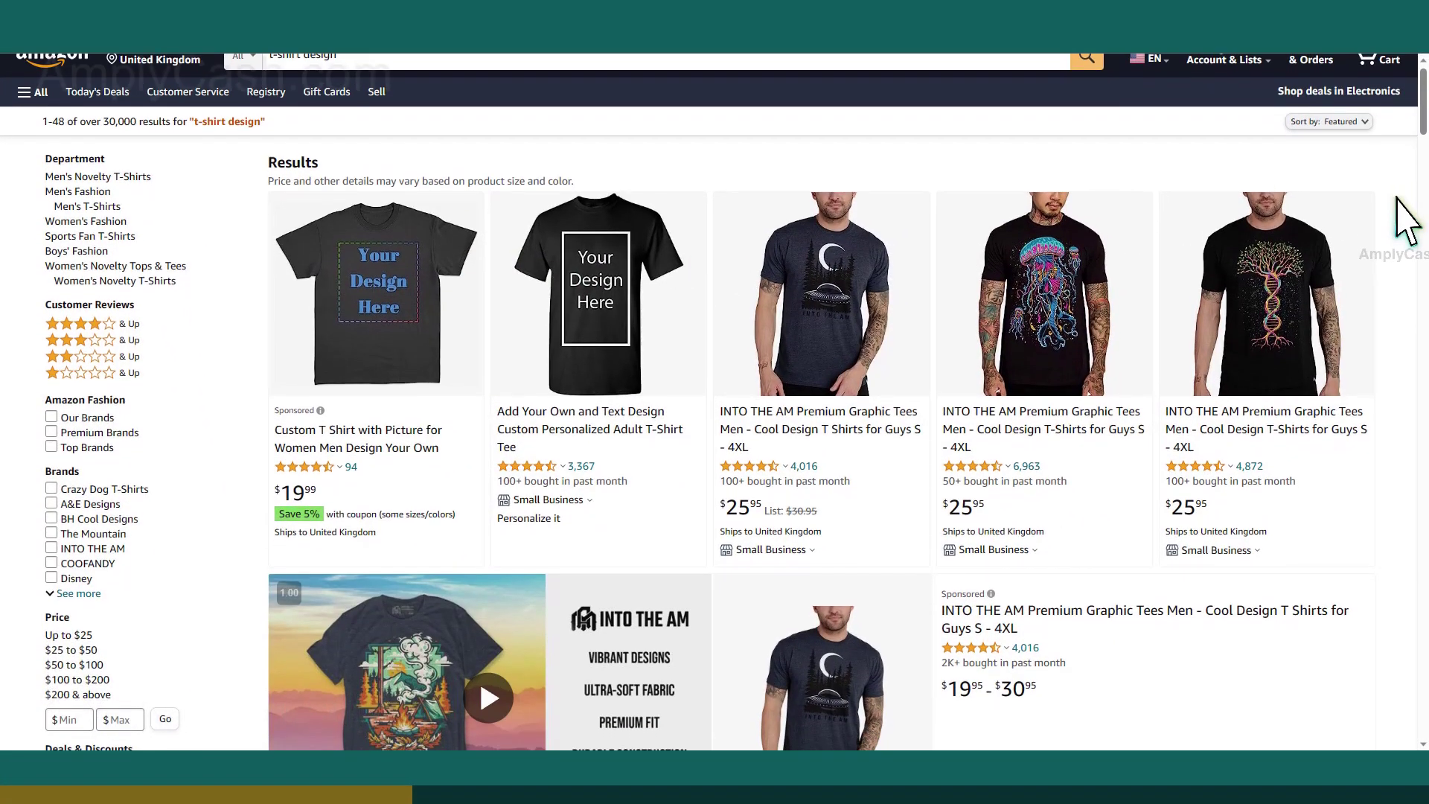
pyautogui.scroll(-2, 1405, 218)
pyautogui.scroll(-10, 1404, 218)
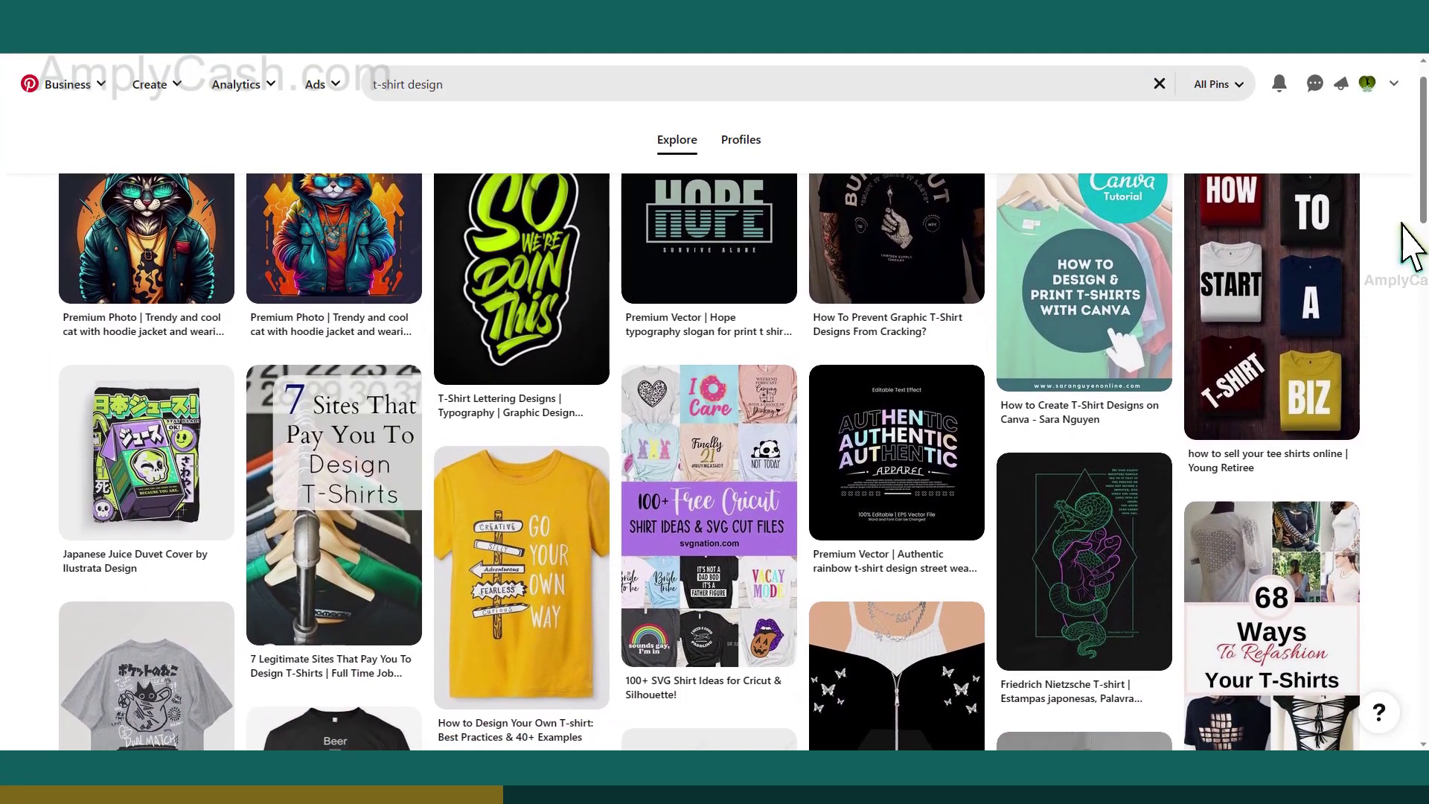
pyautogui.scroll(-2, 1412, 248)
pyautogui.scroll(-1, 1411, 247)
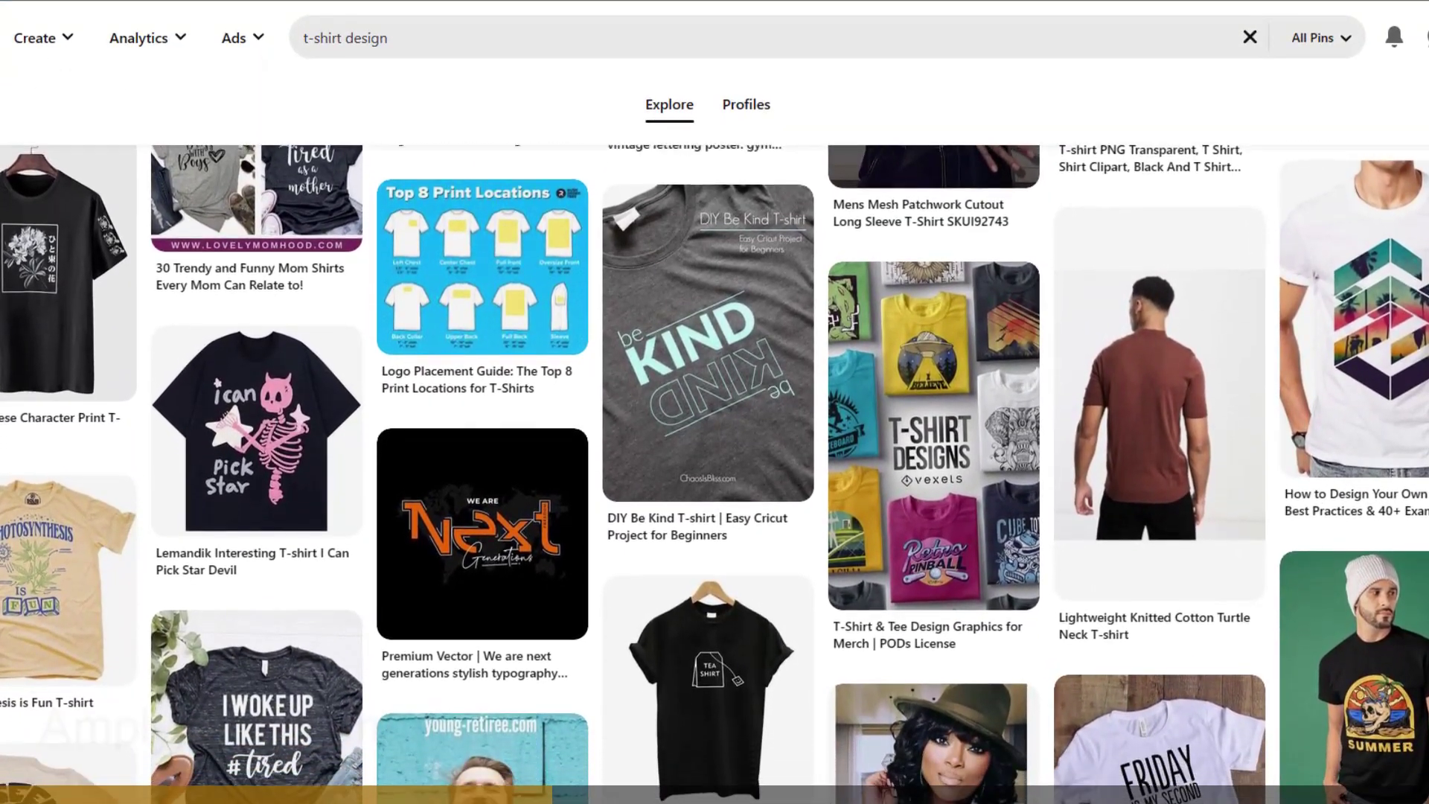
pyautogui.scroll(-3, 714, 448)
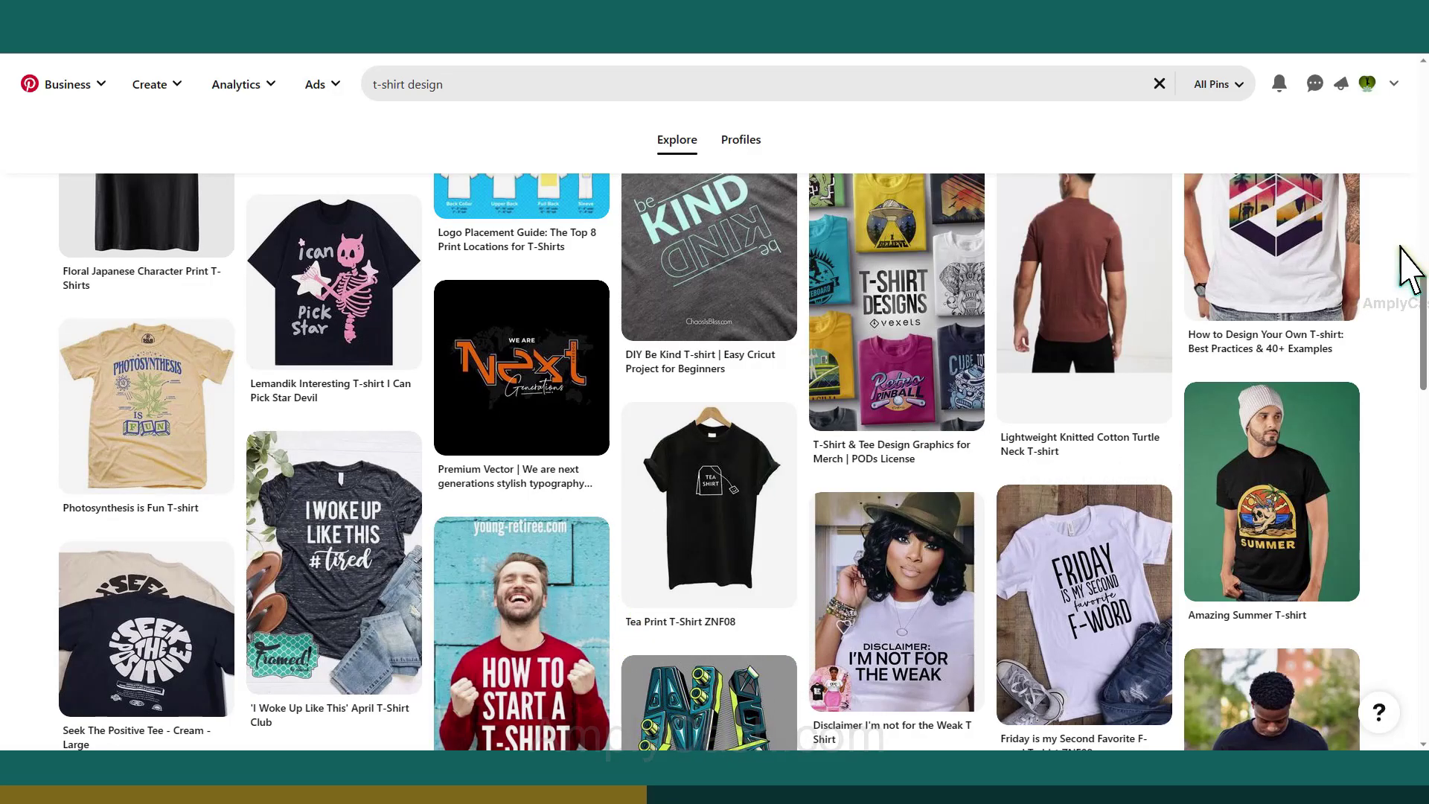
pyautogui.scroll(-2, 1409, 269)
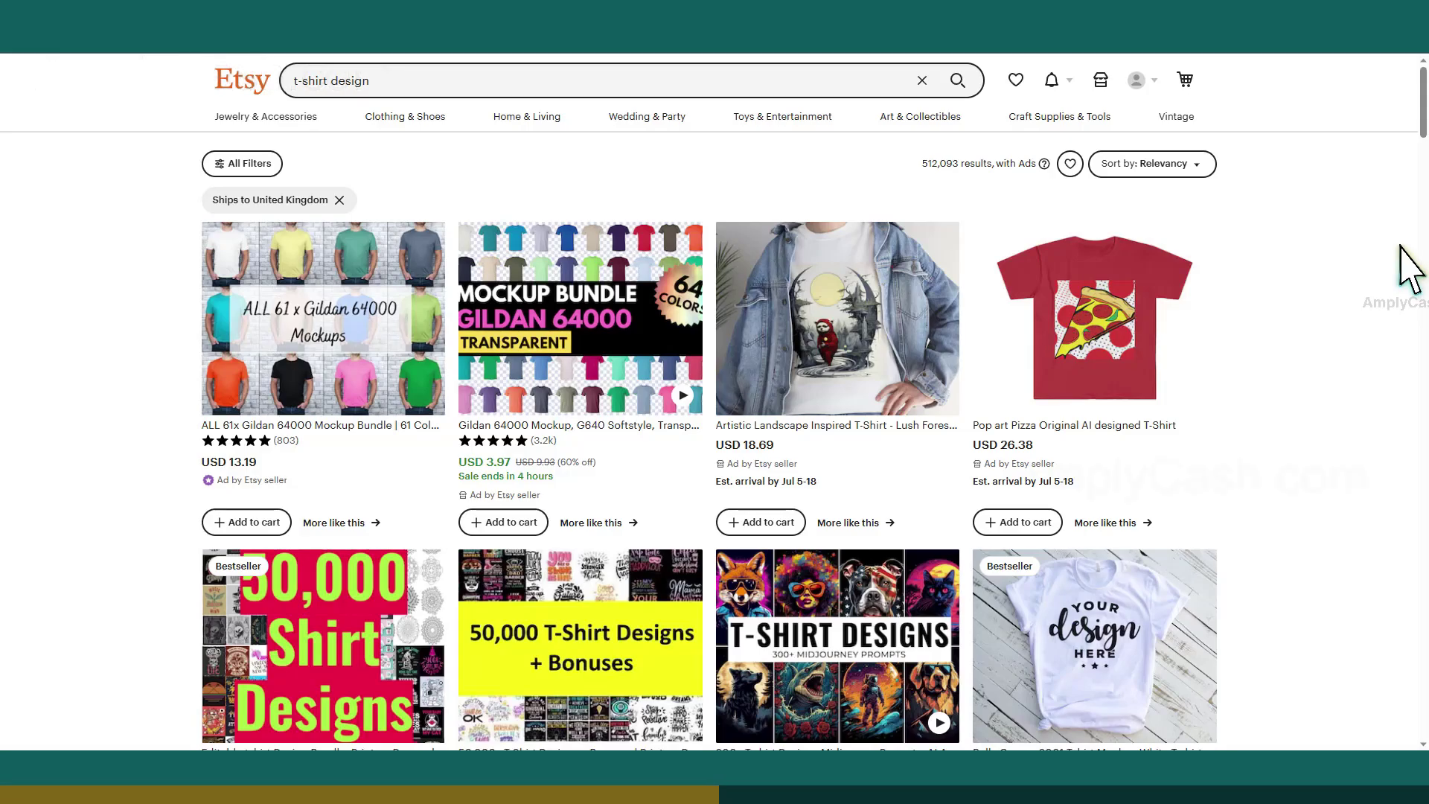
pyautogui.scroll(-2, 1409, 268)
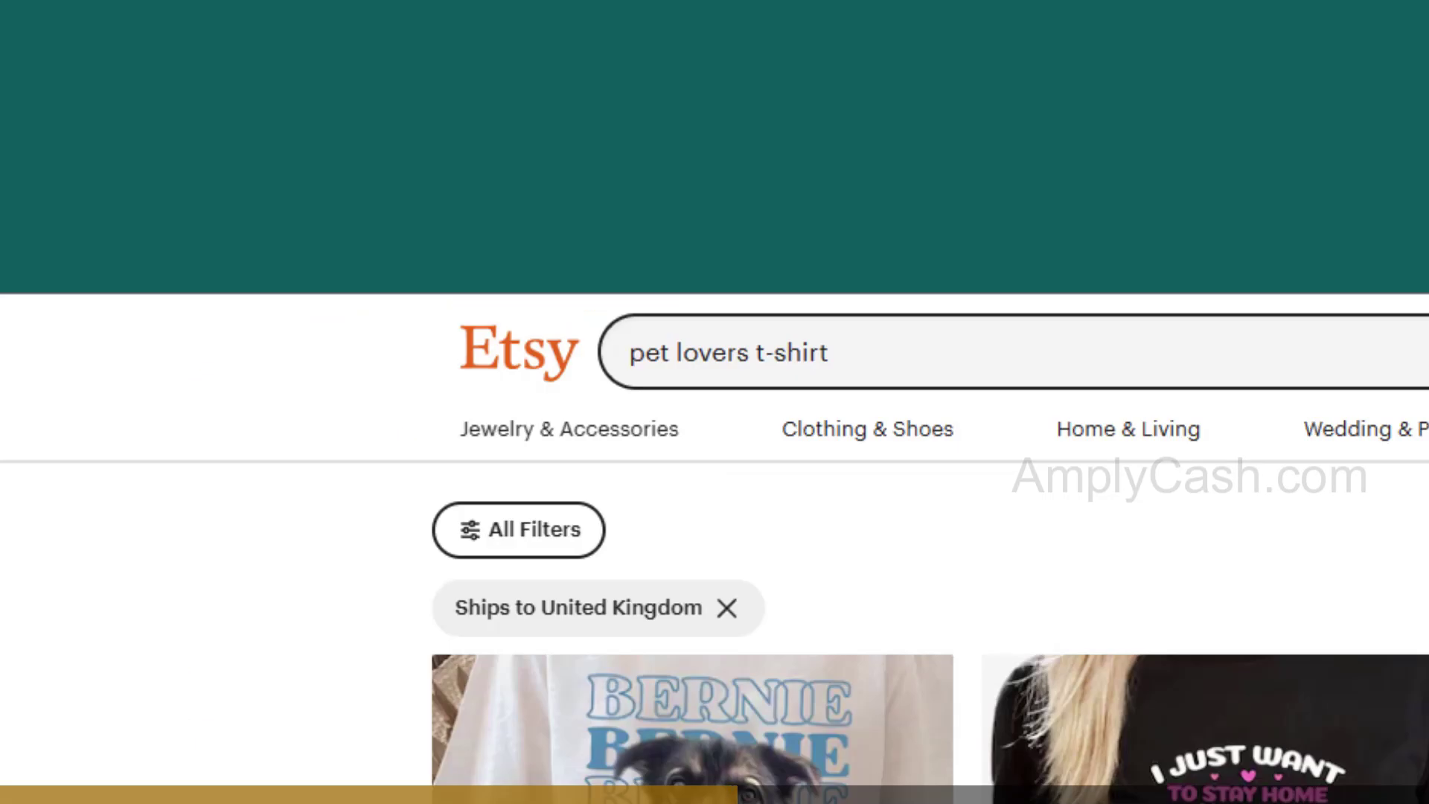
pyautogui.scroll(-3, 1392, 321)
pyautogui.scroll(-2, 1392, 321)
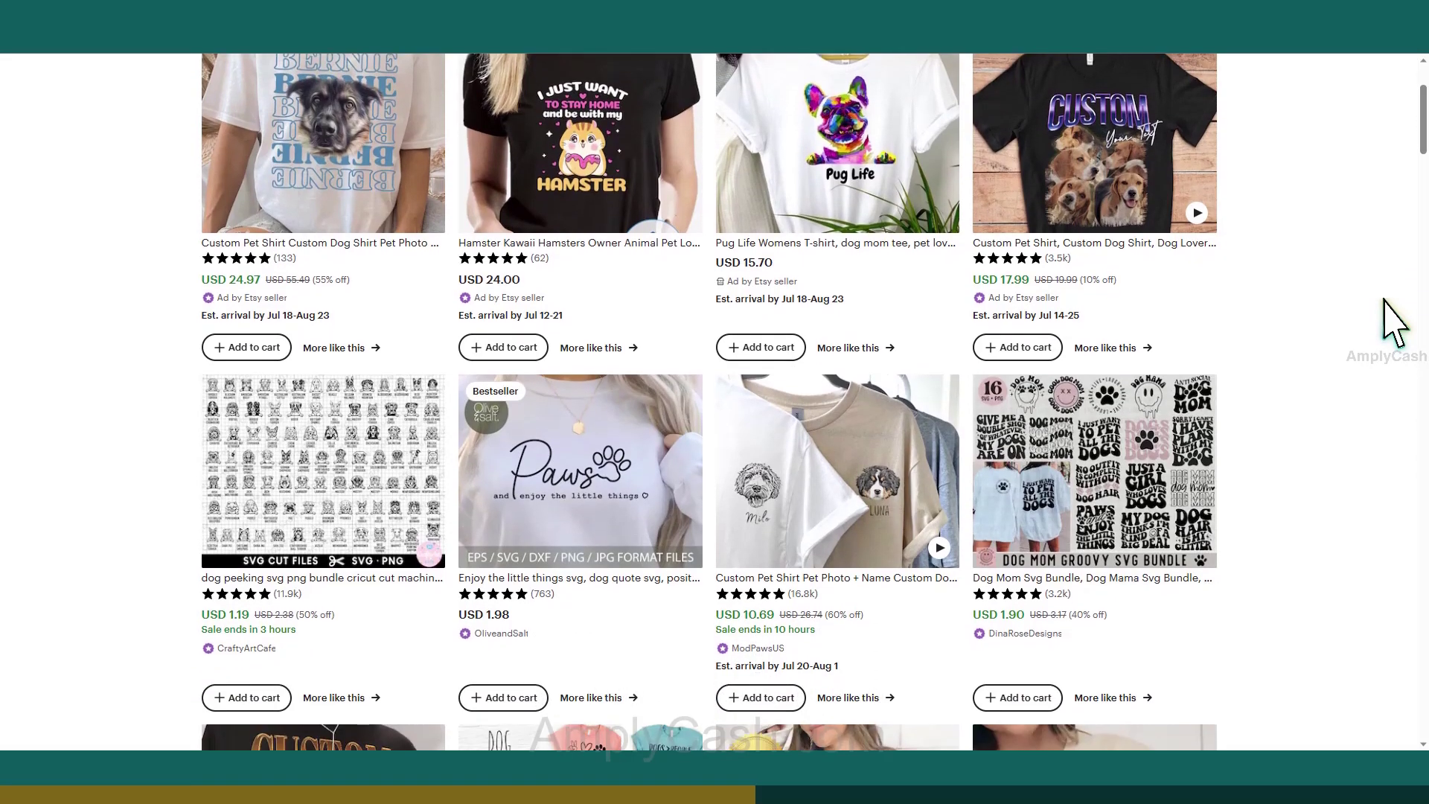
pyautogui.scroll(-3, 1392, 320)
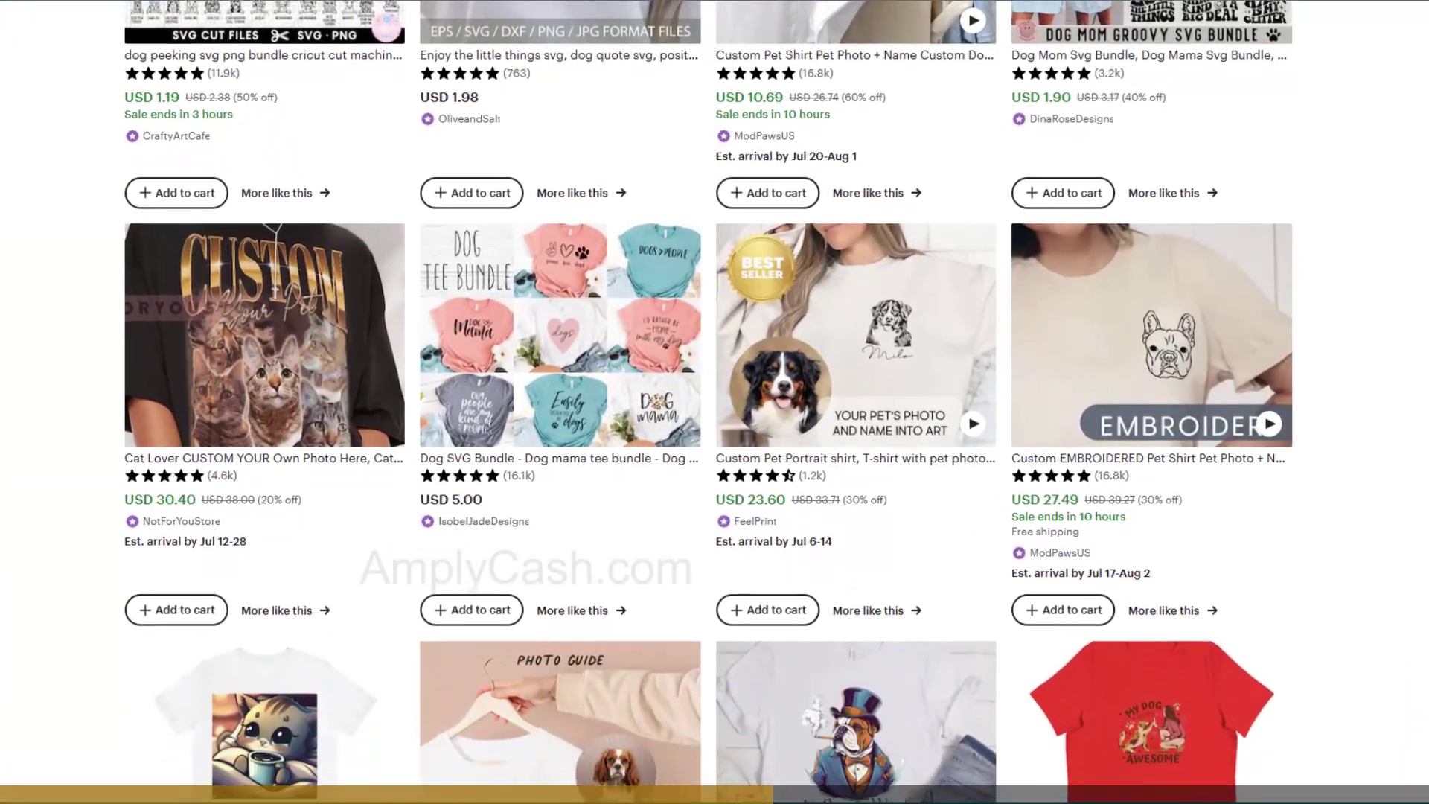
pyautogui.scroll(-3, 714, 402)
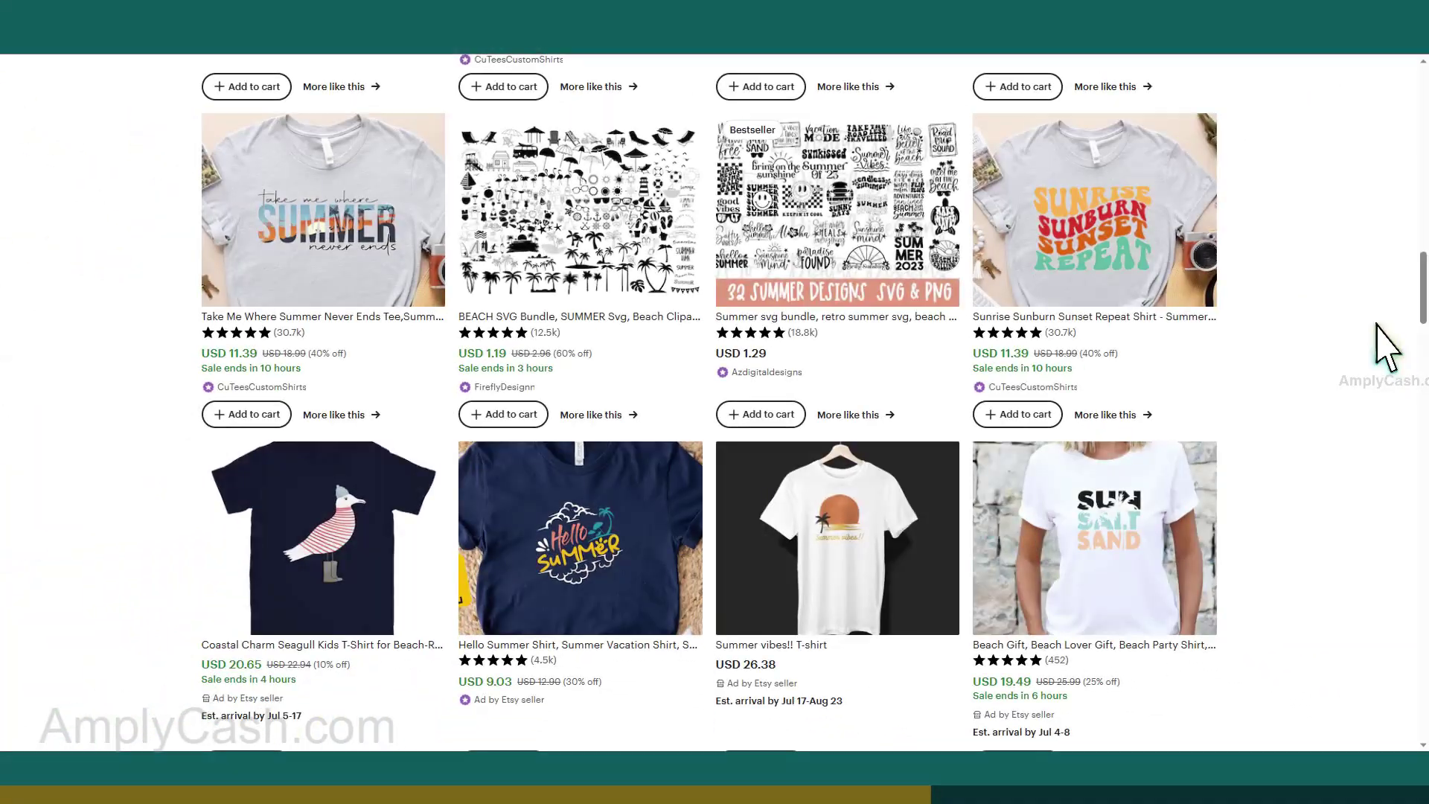
pyautogui.scroll(-4, 1384, 347)
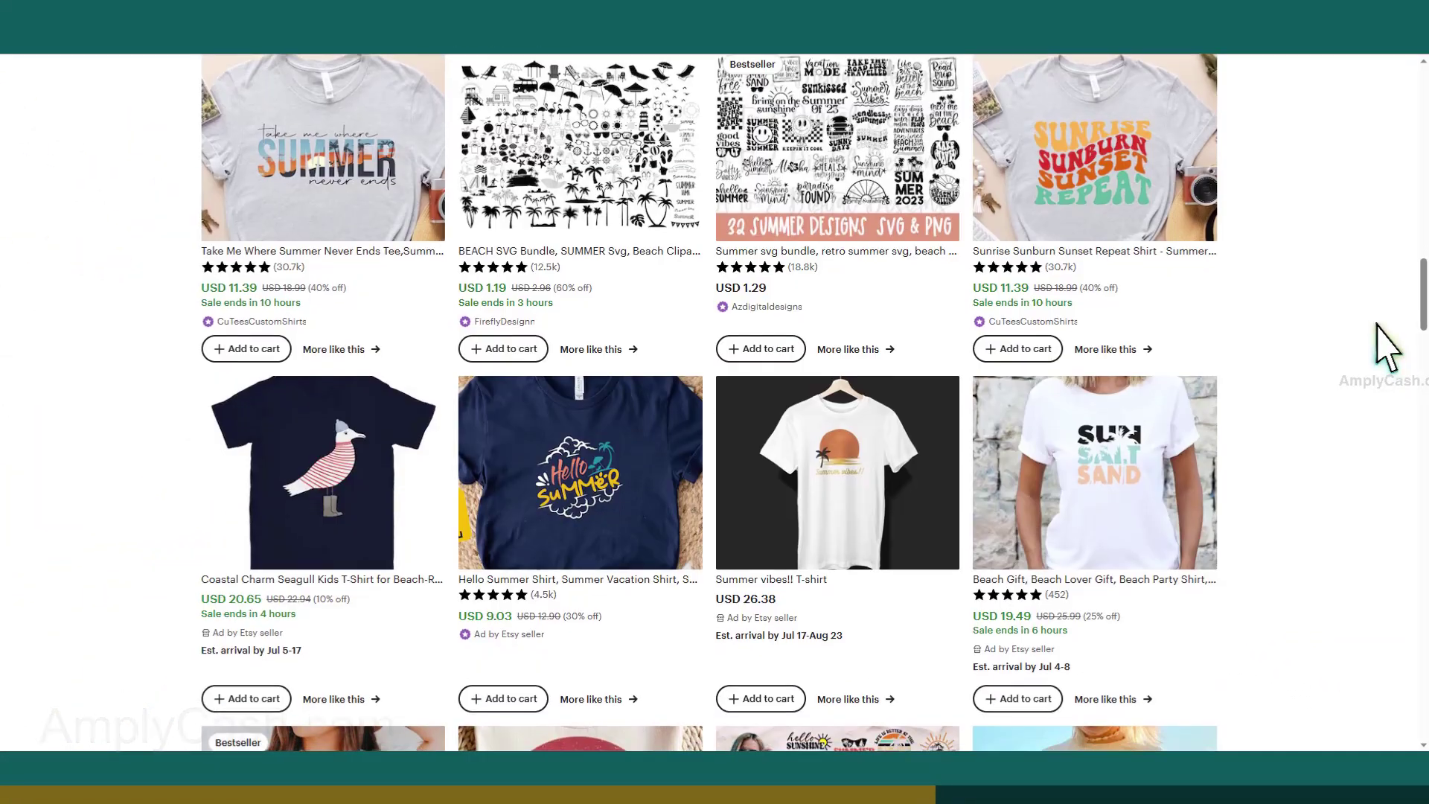
pyautogui.scroll(-2, 1387, 349)
pyautogui.scroll(-2, 1388, 348)
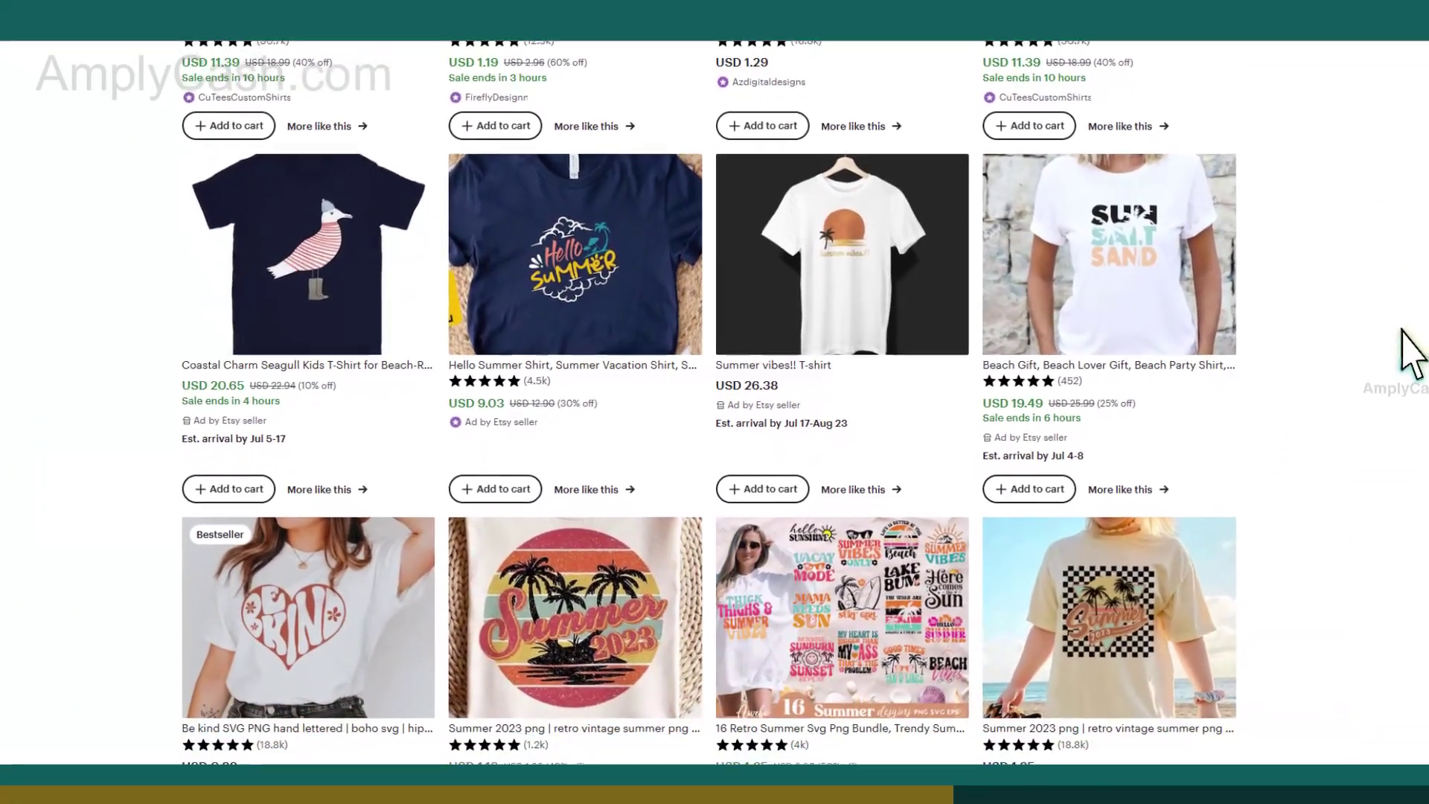
pyautogui.scroll(-2, 1421, 340)
pyautogui.scroll(-2, 1421, 341)
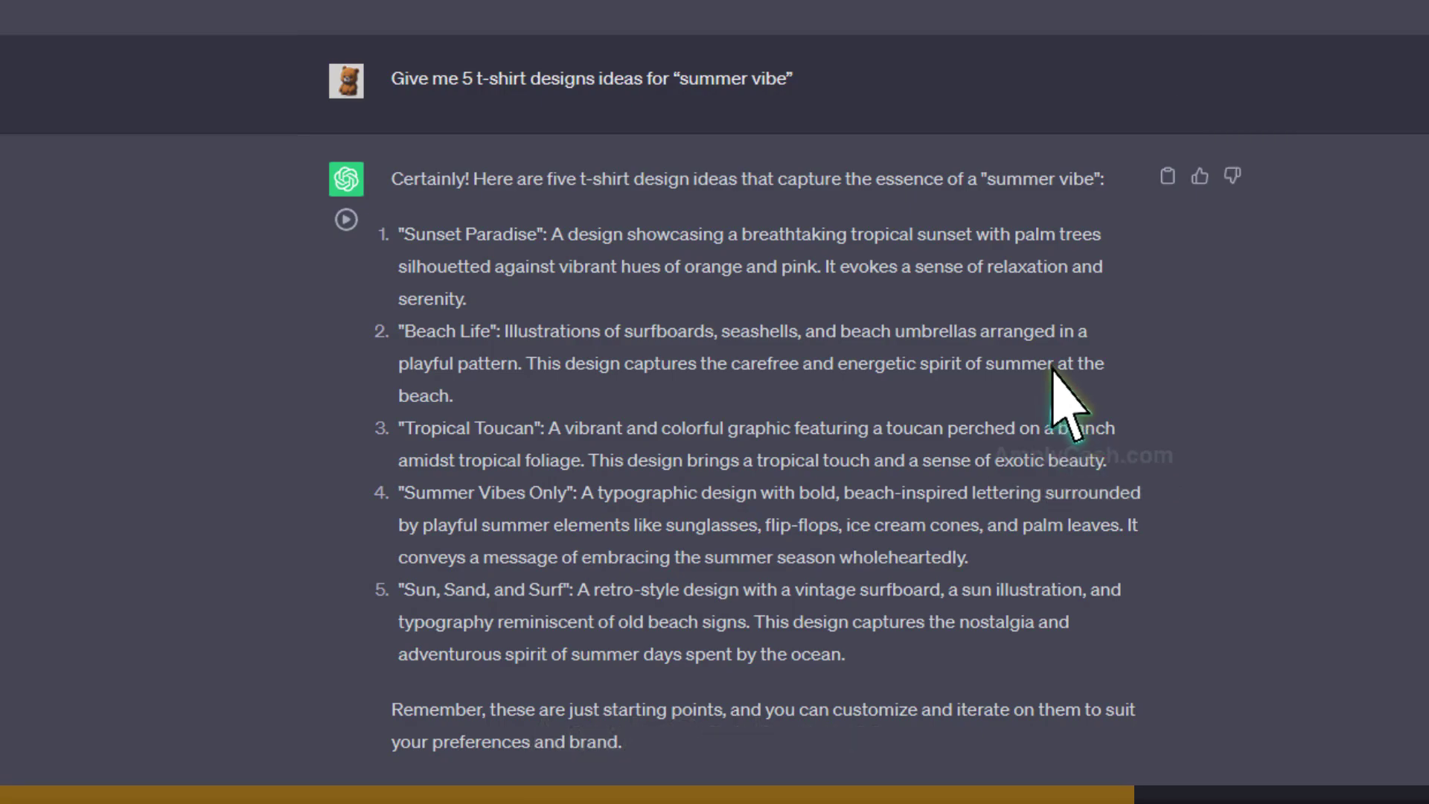
# Step: Copy the Sunset Paradise idea to a note and request three summer vibe quotes
pyautogui.moveTo(399, 234); pyautogui.dragTo(469, 297)
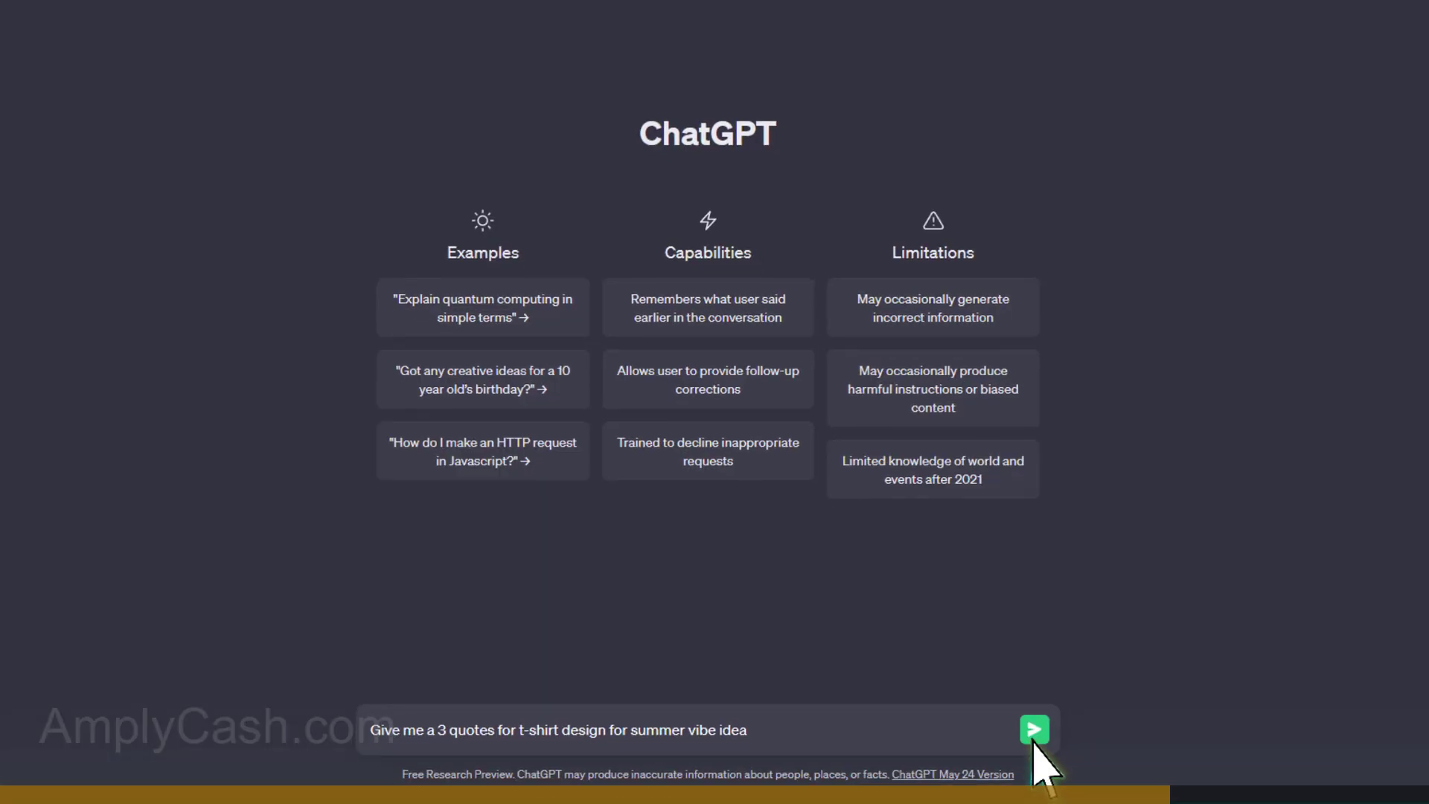
pyautogui.click(1035, 730)
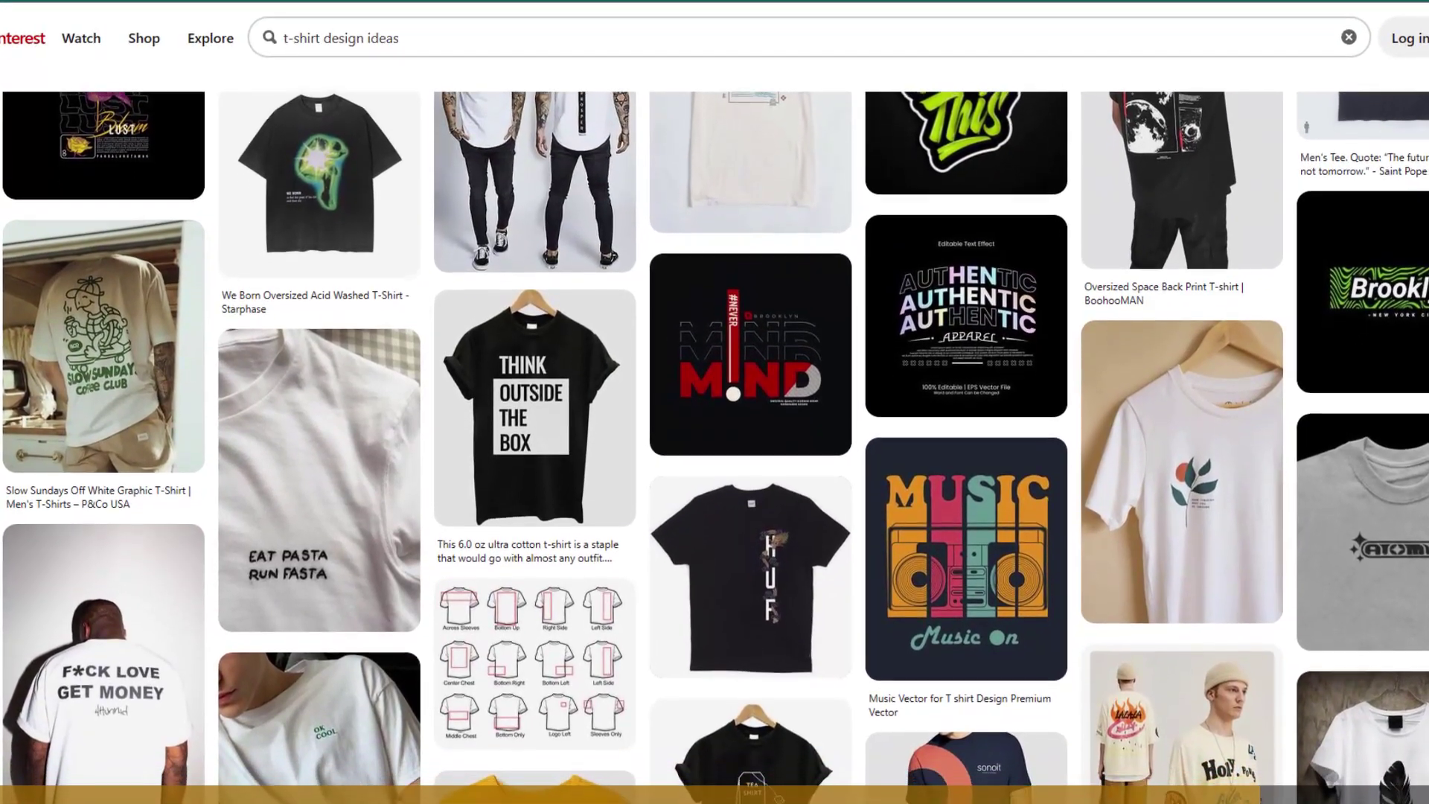
pyautogui.scroll(-1, 715, 447)
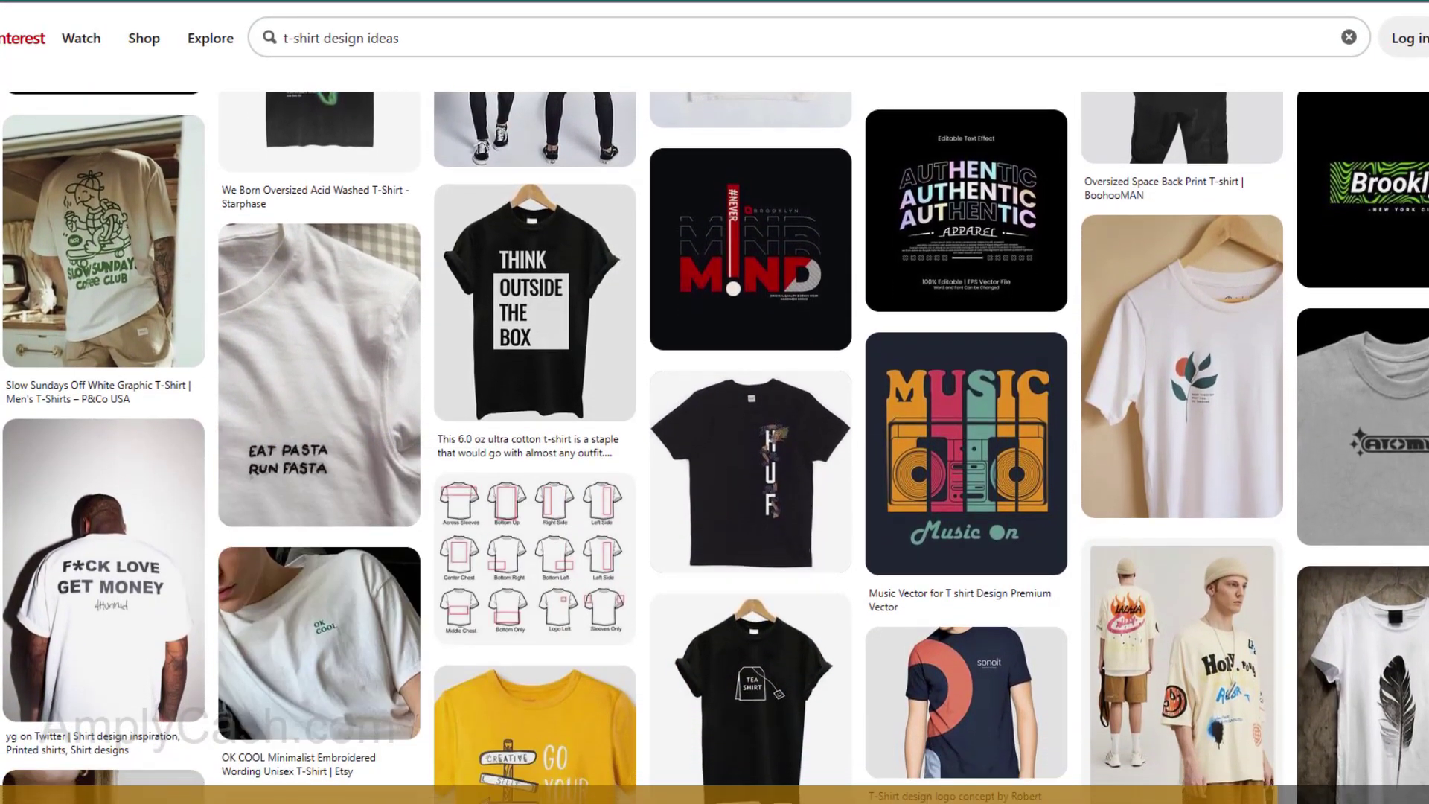
pyautogui.scroll(-1, 715, 447)
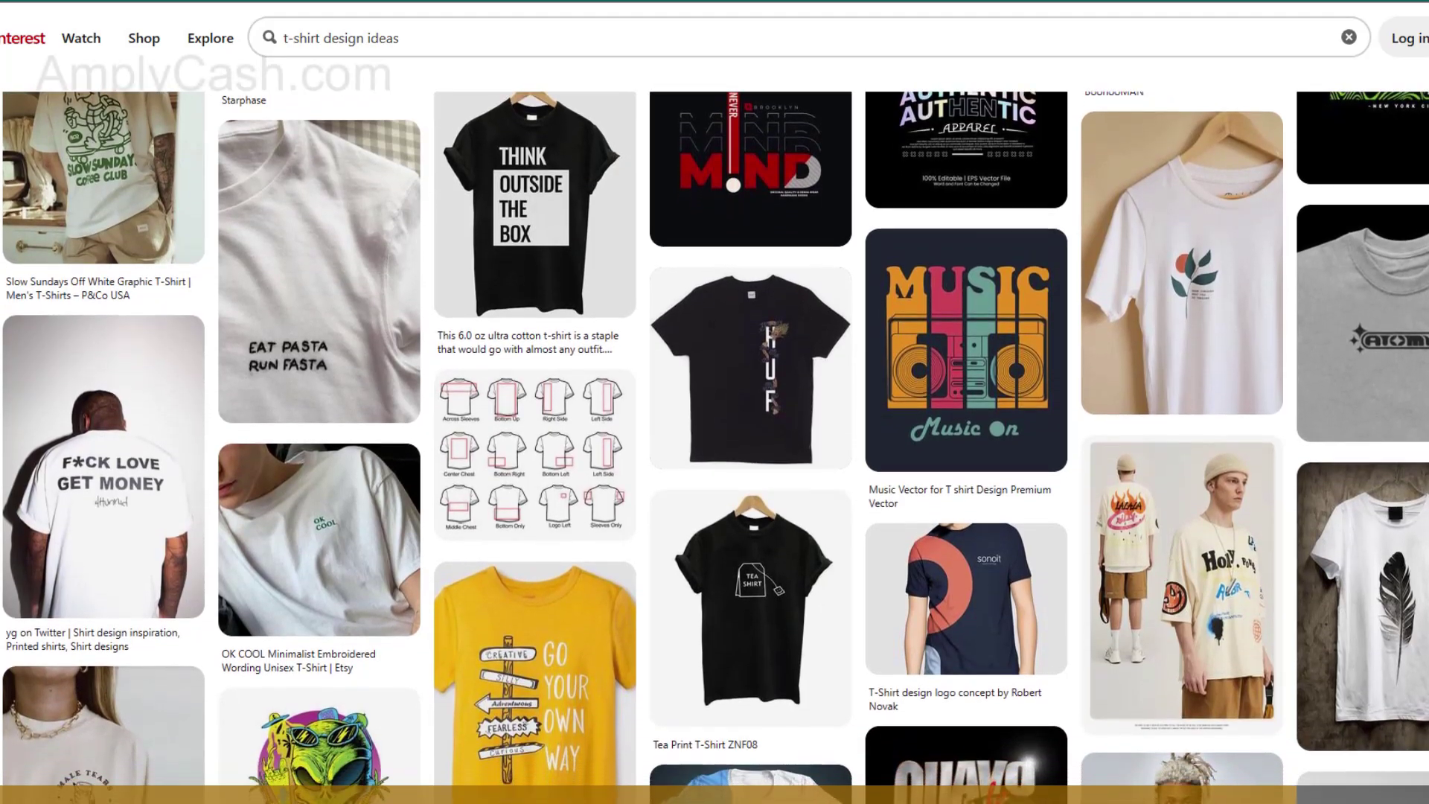
pyautogui.scroll(-1, 714, 447)
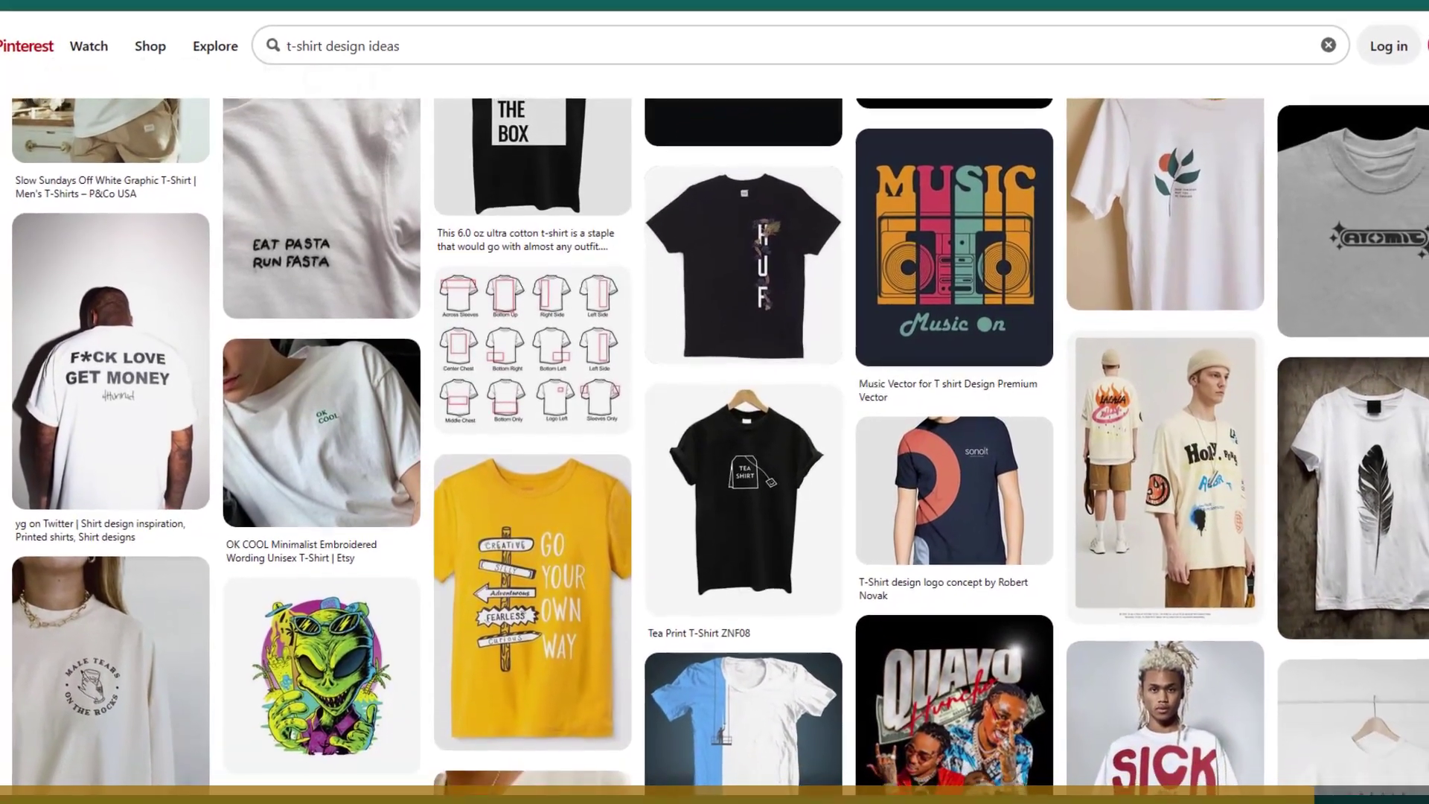
pyautogui.scroll(-1, 714, 447)
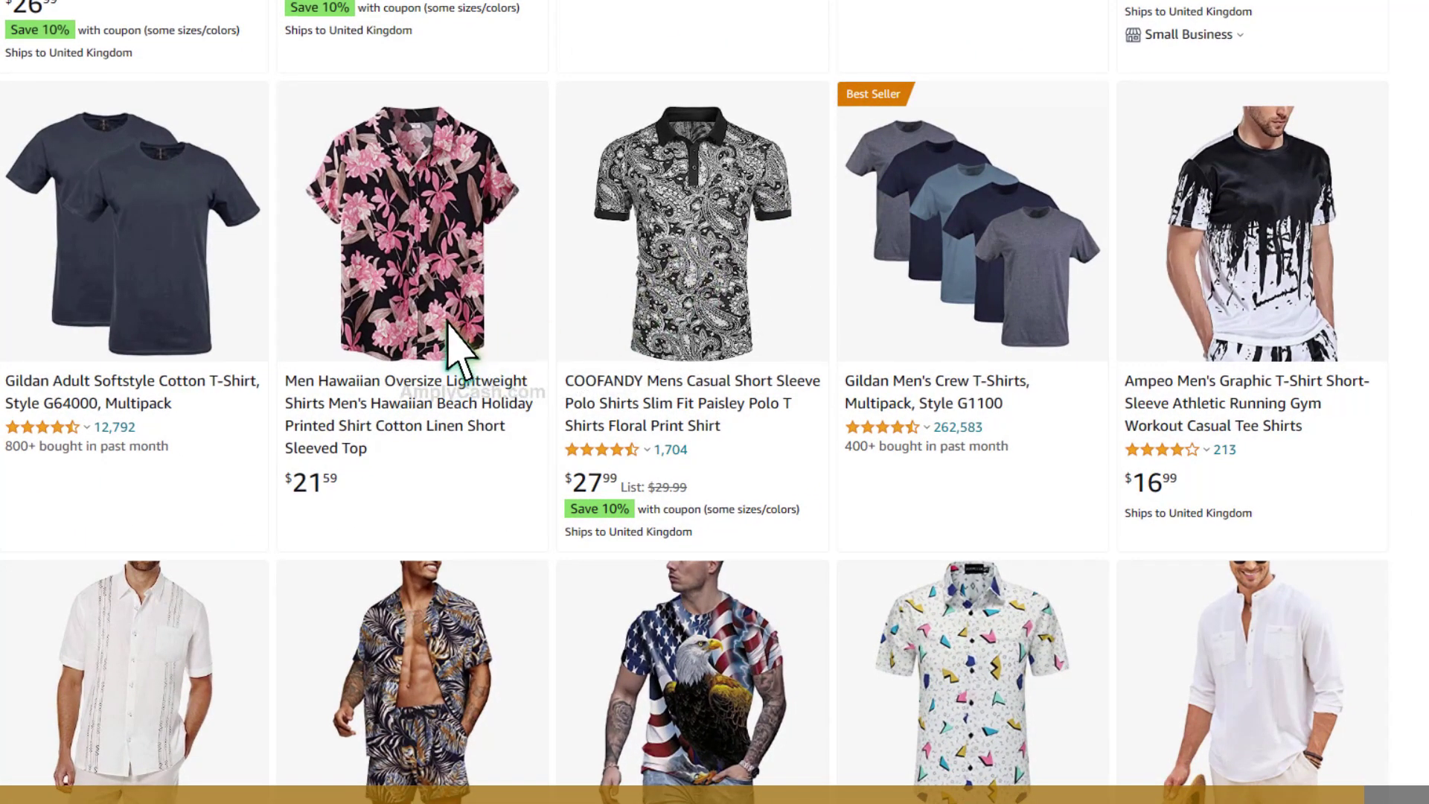
pyautogui.scroll(-1, 456, 346)
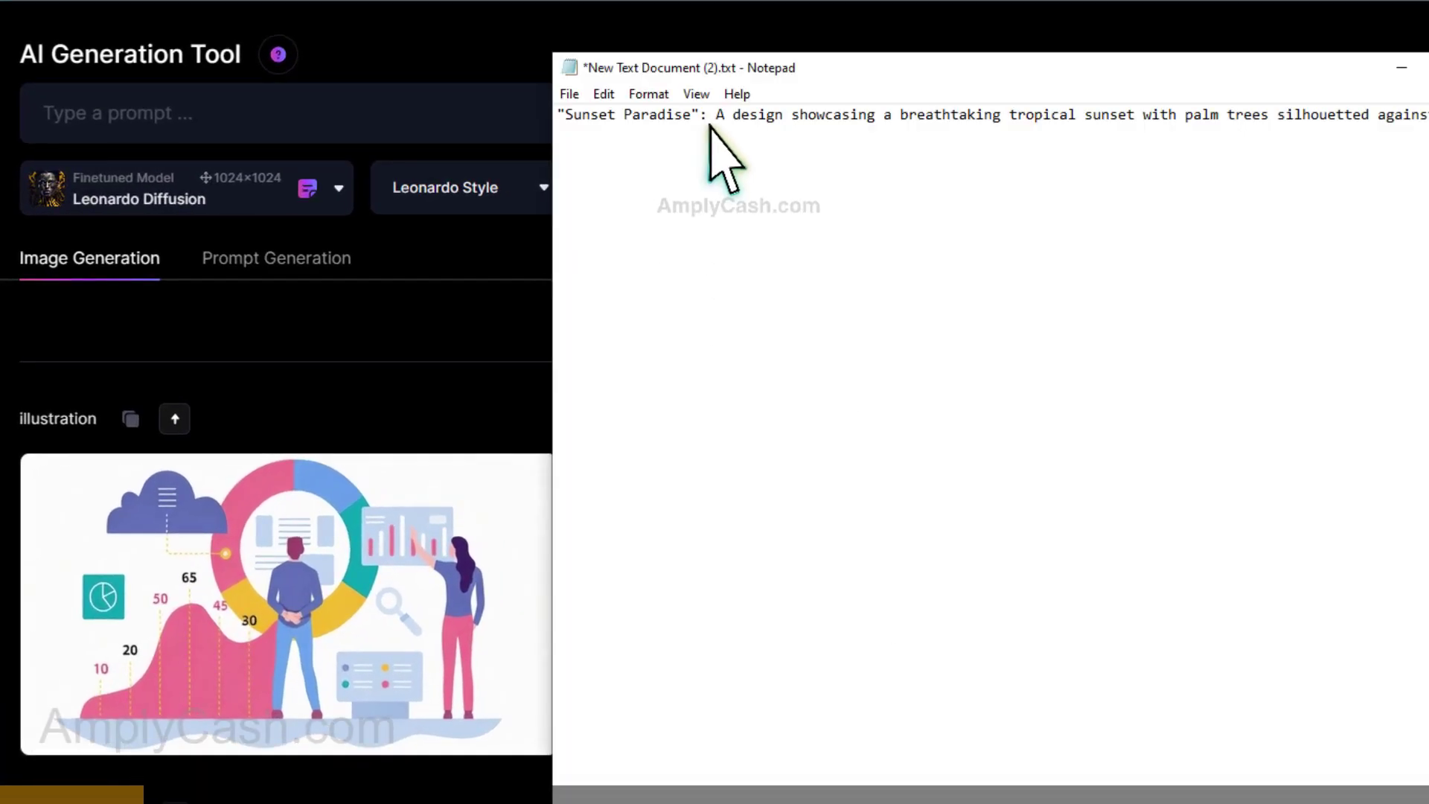
# Step: Generate images from the pasted sunset description and view the palm-tree beach sunset result
pyautogui.doubleClick(720, 115)
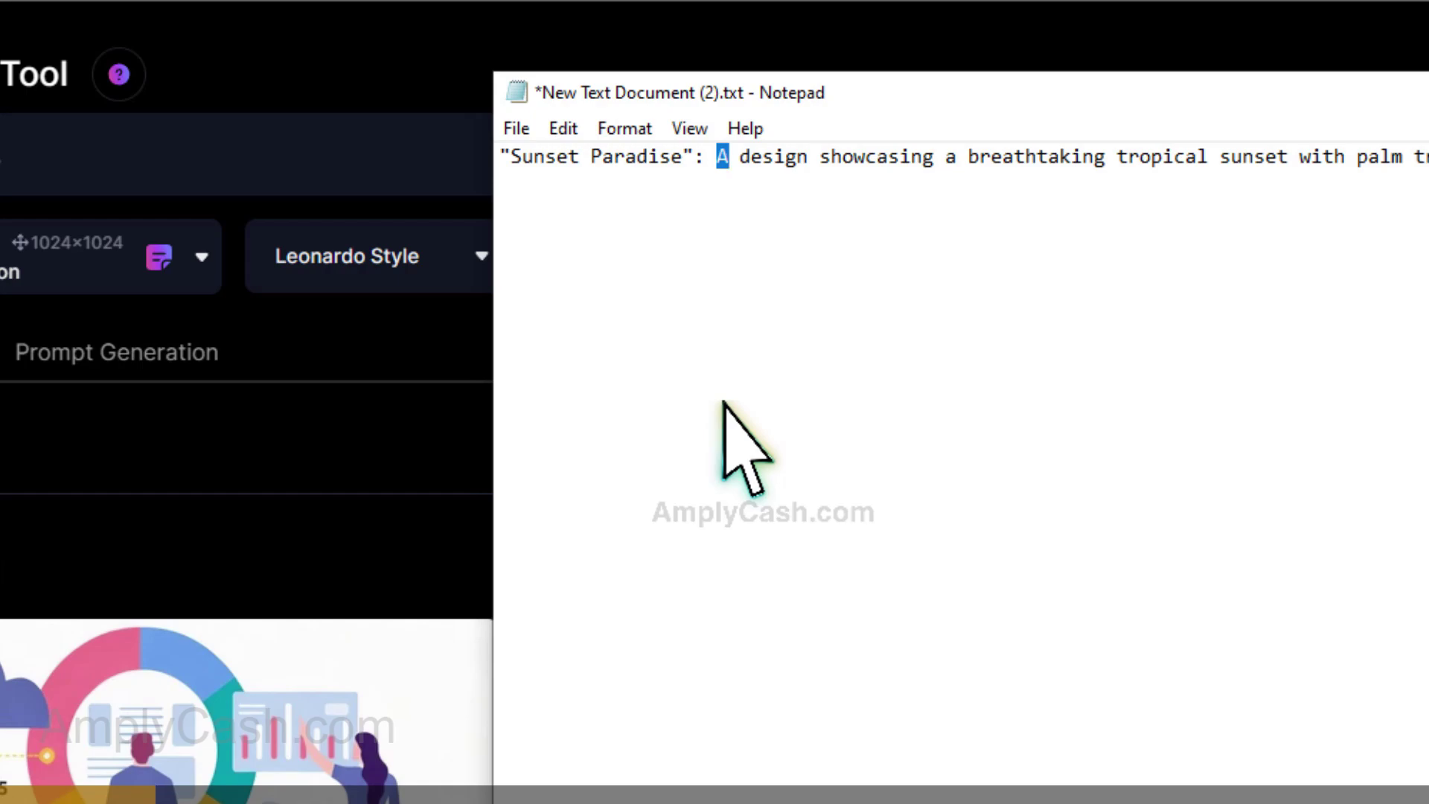
pyautogui.hotkey('shift', 'End')
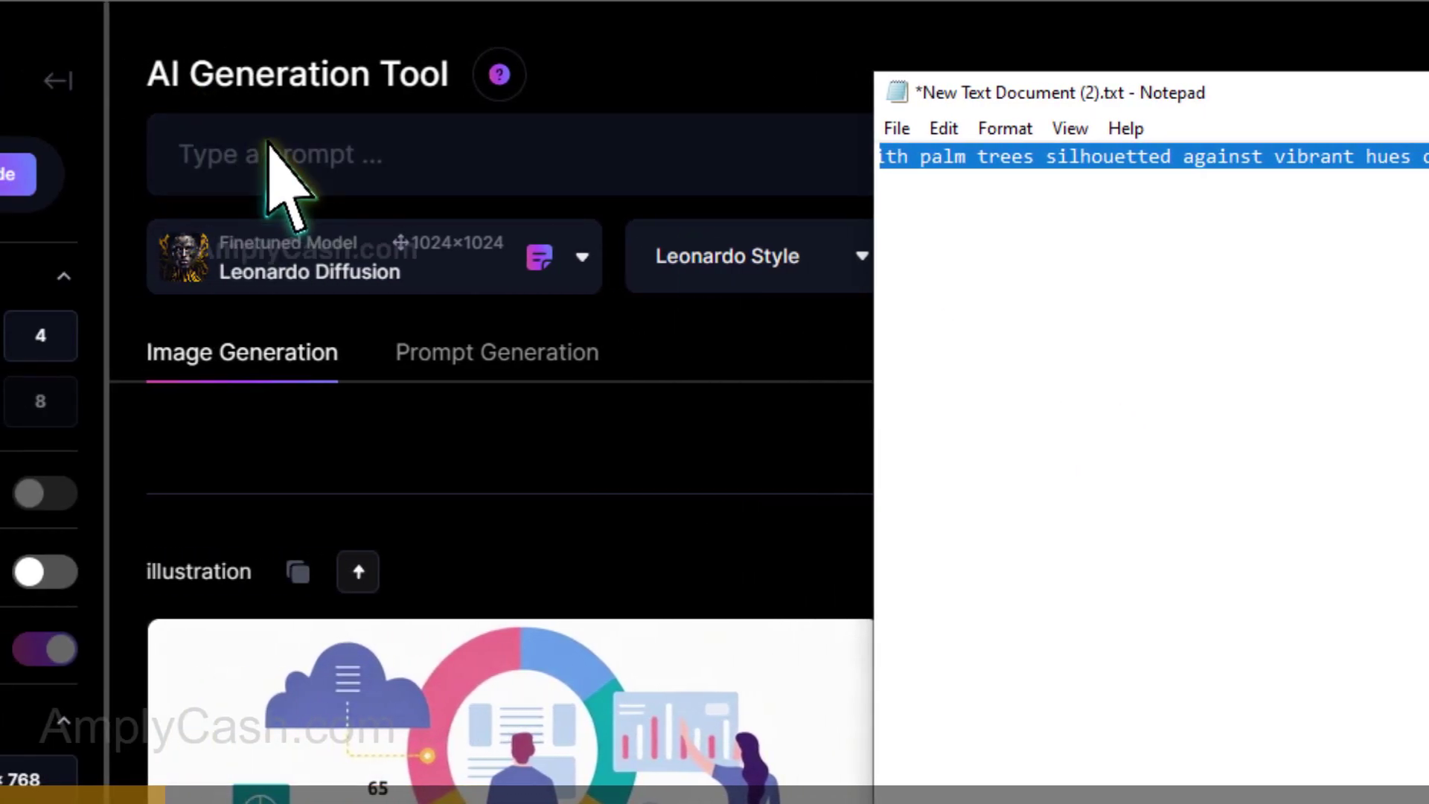
pyautogui.click(271, 157)
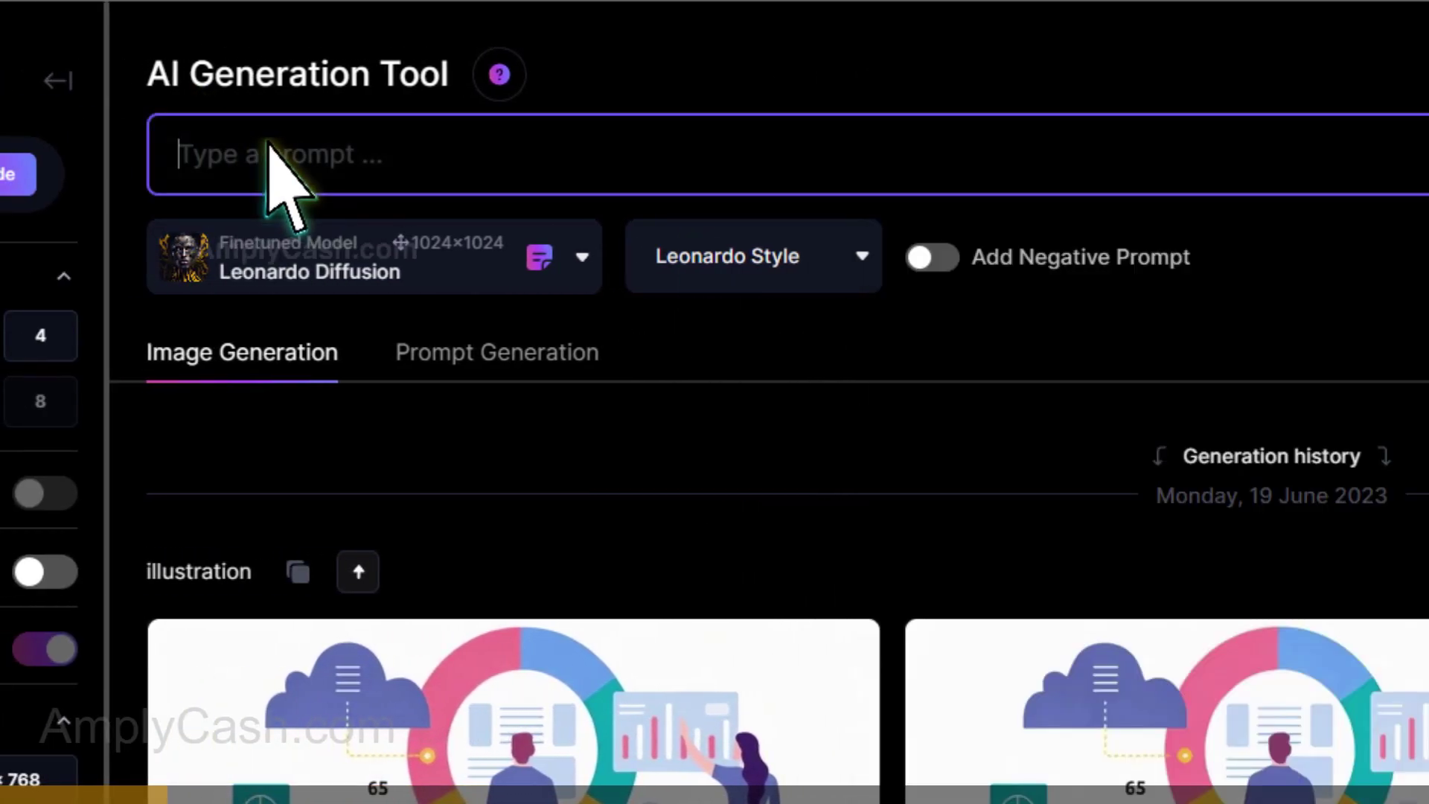
pyautogui.write('A design showcasing a breathtaking tropical sunset with palm trees silhouetted against vibrant hues of orange and pink. It evokes a sense of relaxation and serenity.')
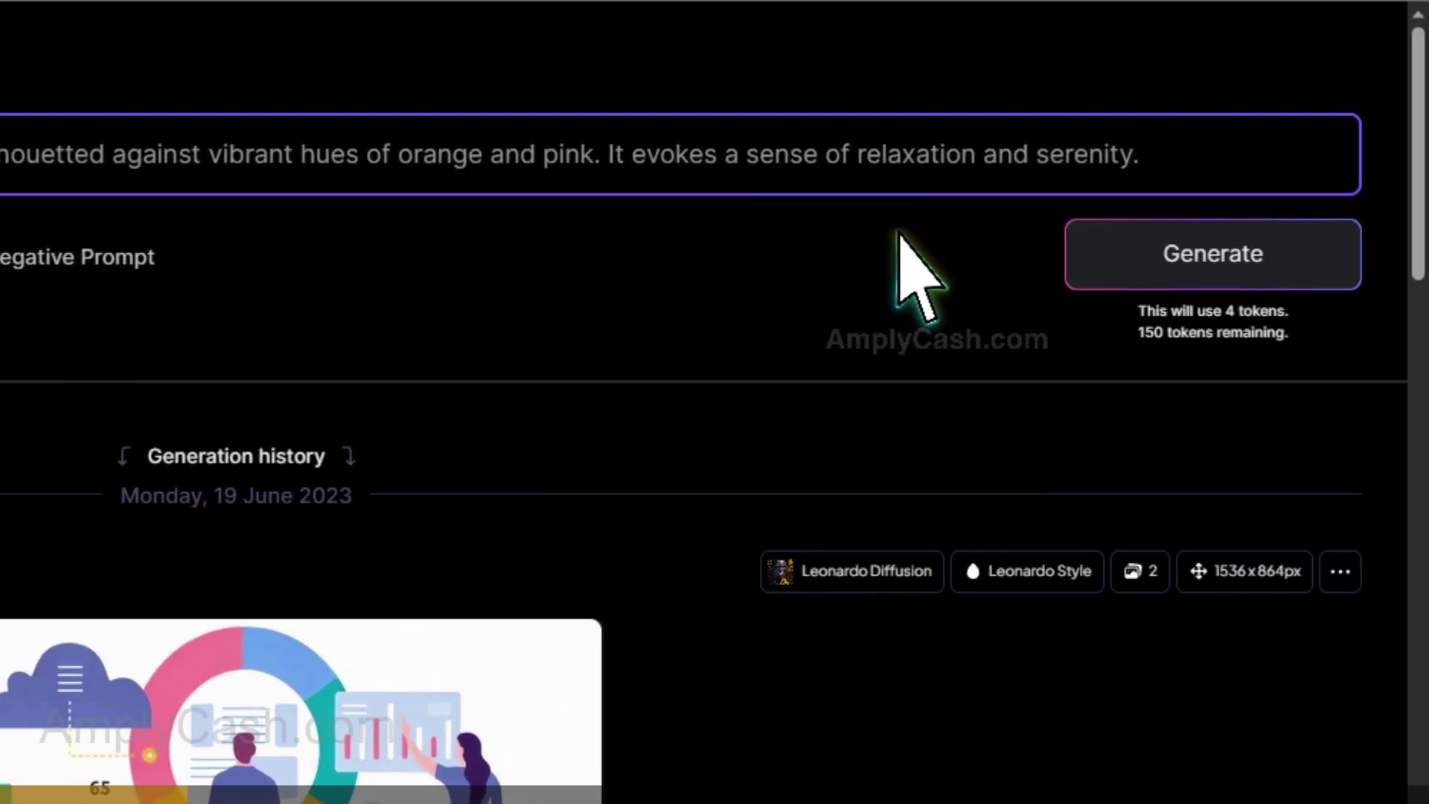
pyautogui.click(1173, 262)
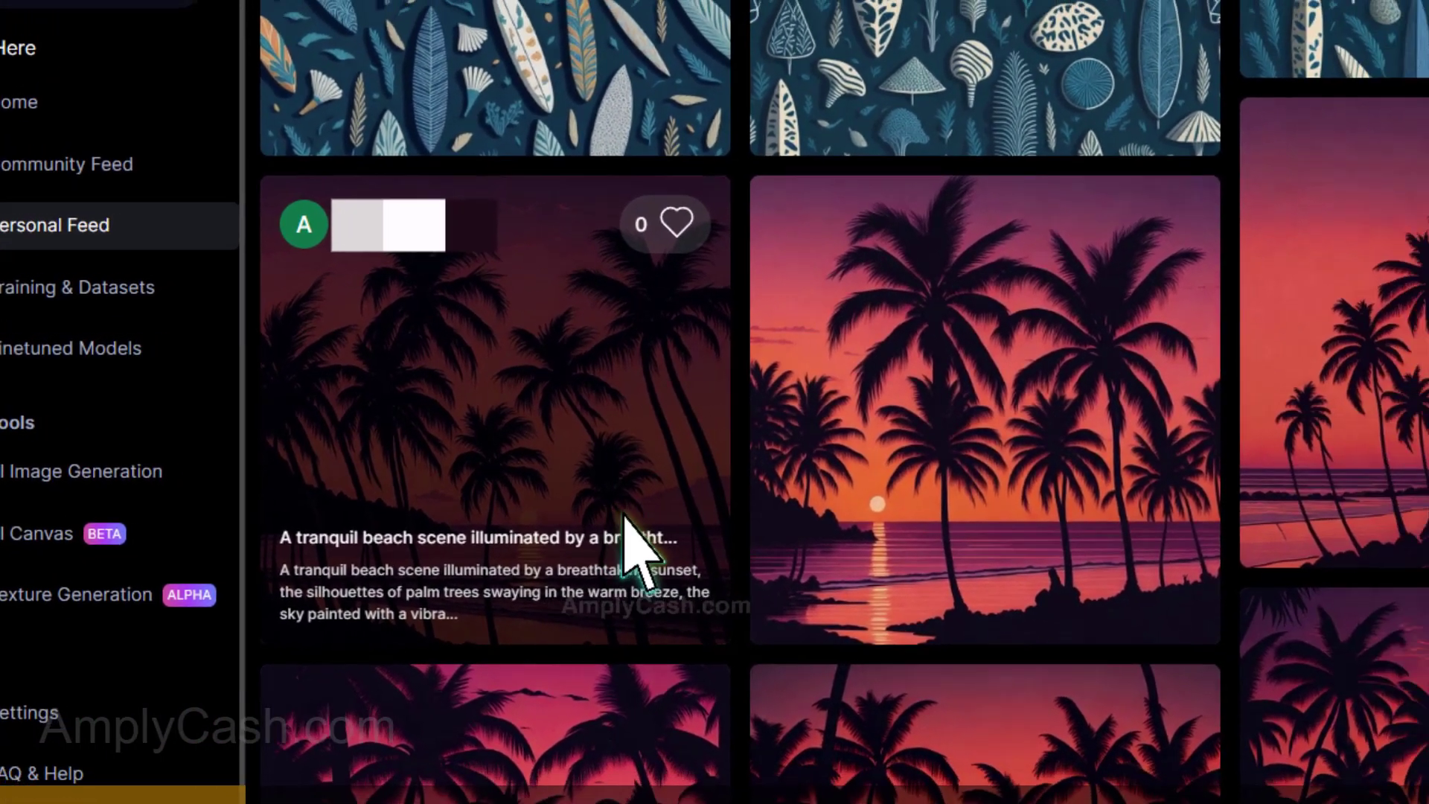
pyautogui.click(684, 547)
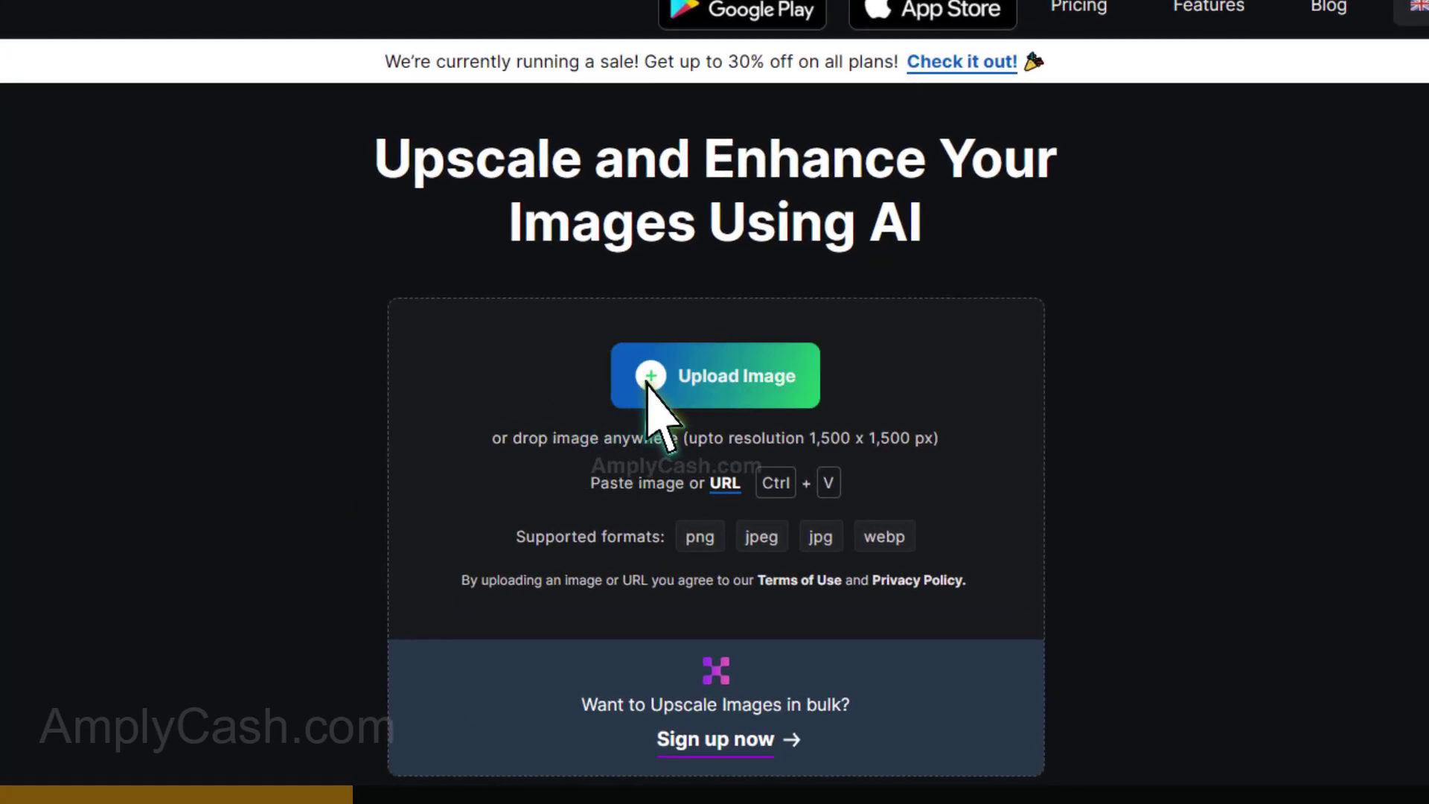
# Step: Upload the Leonardo beach sunset JPG to Upscale.media for upscaling
pyautogui.click(651, 381)
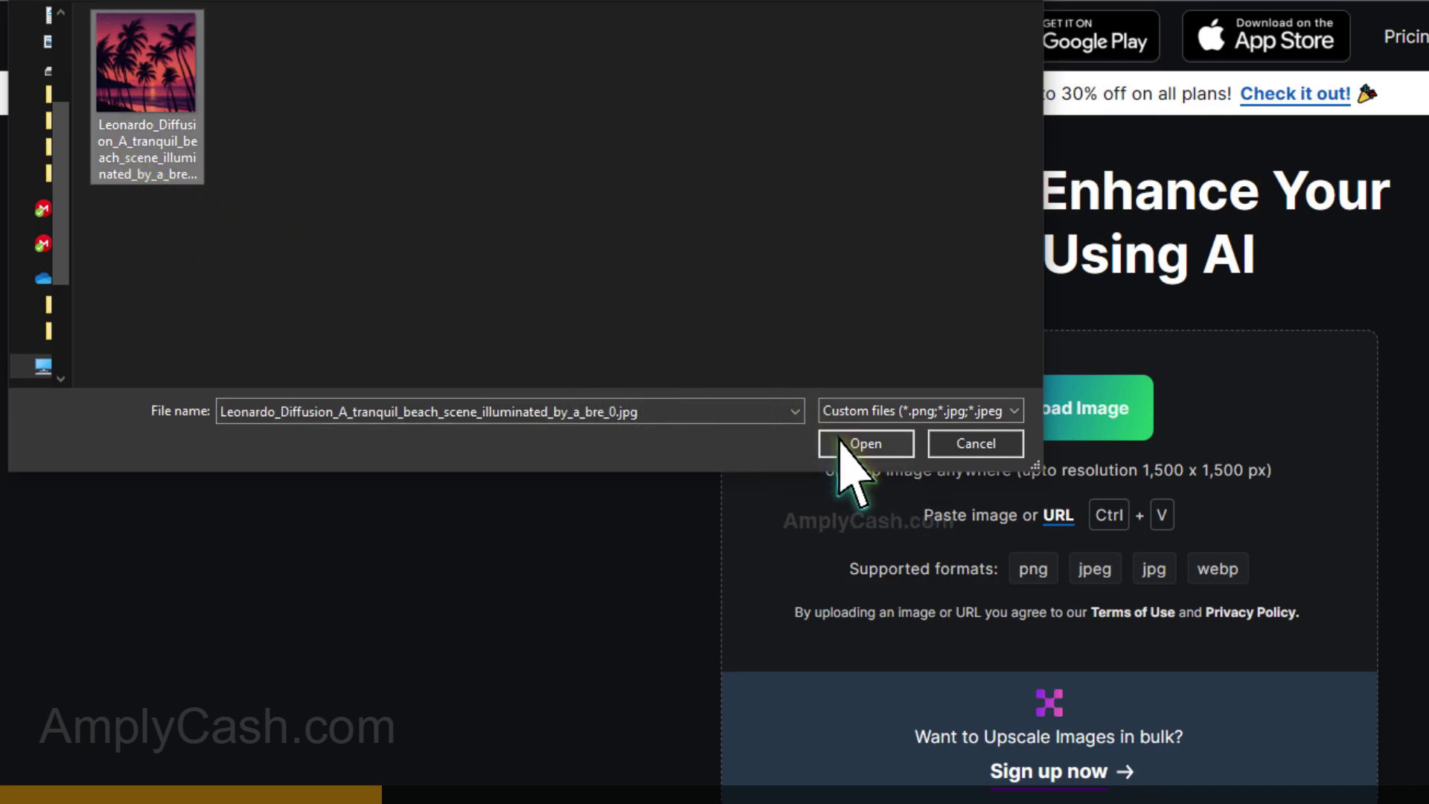
pyautogui.click(865, 443)
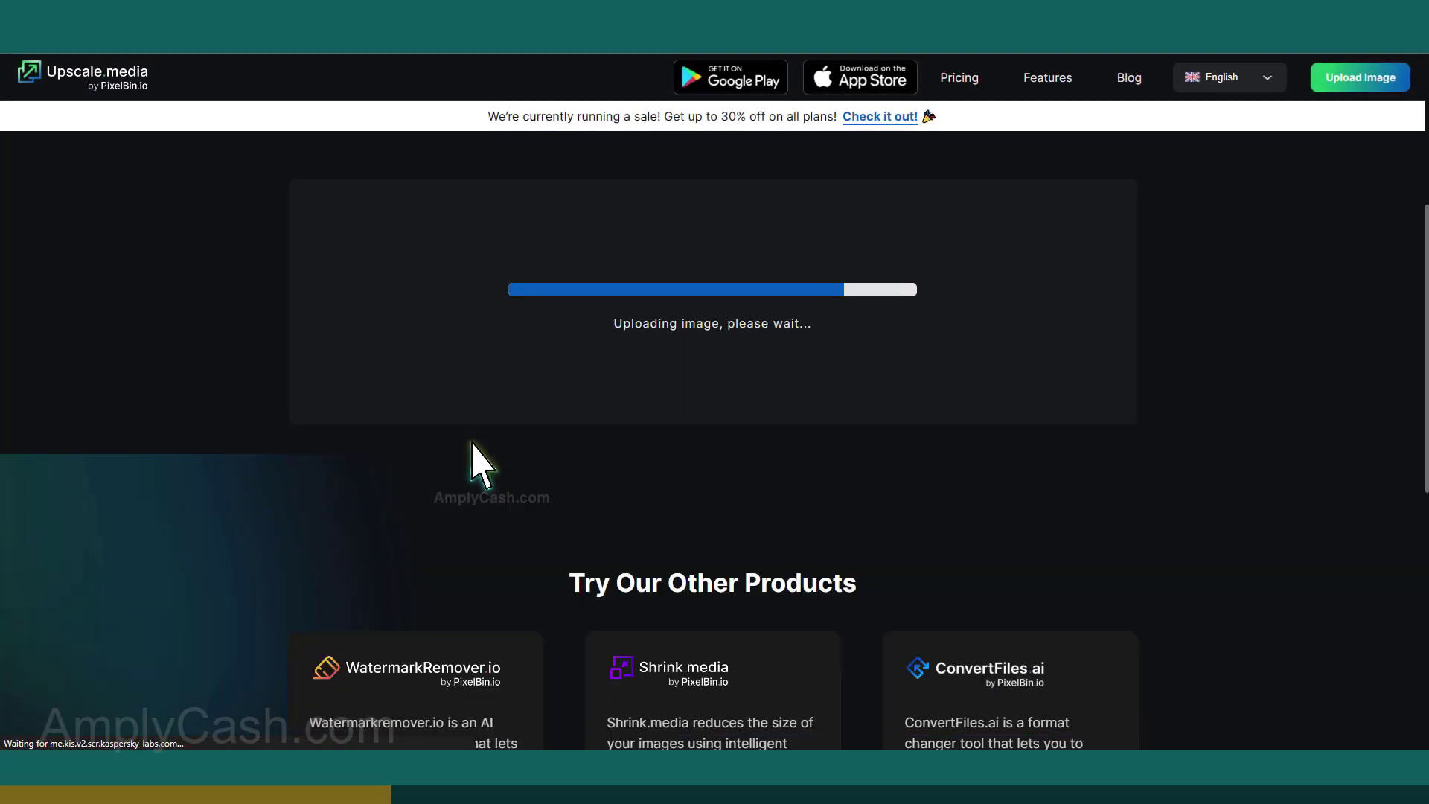
pyautogui.scroll(-1, 482, 462)
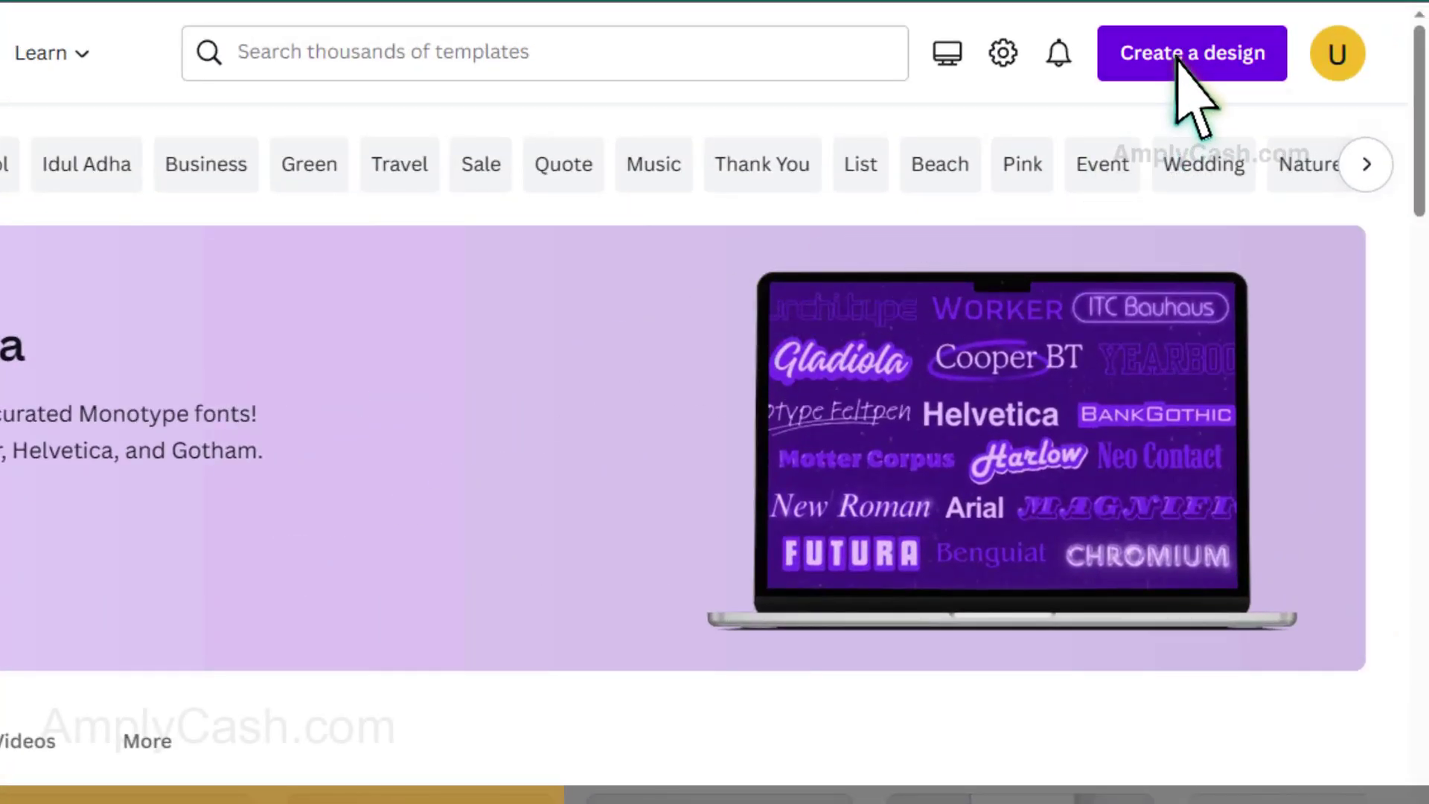
# Step: Create a custom-size 4500 × 5100 px blank Canva design
pyautogui.click(1180, 69)
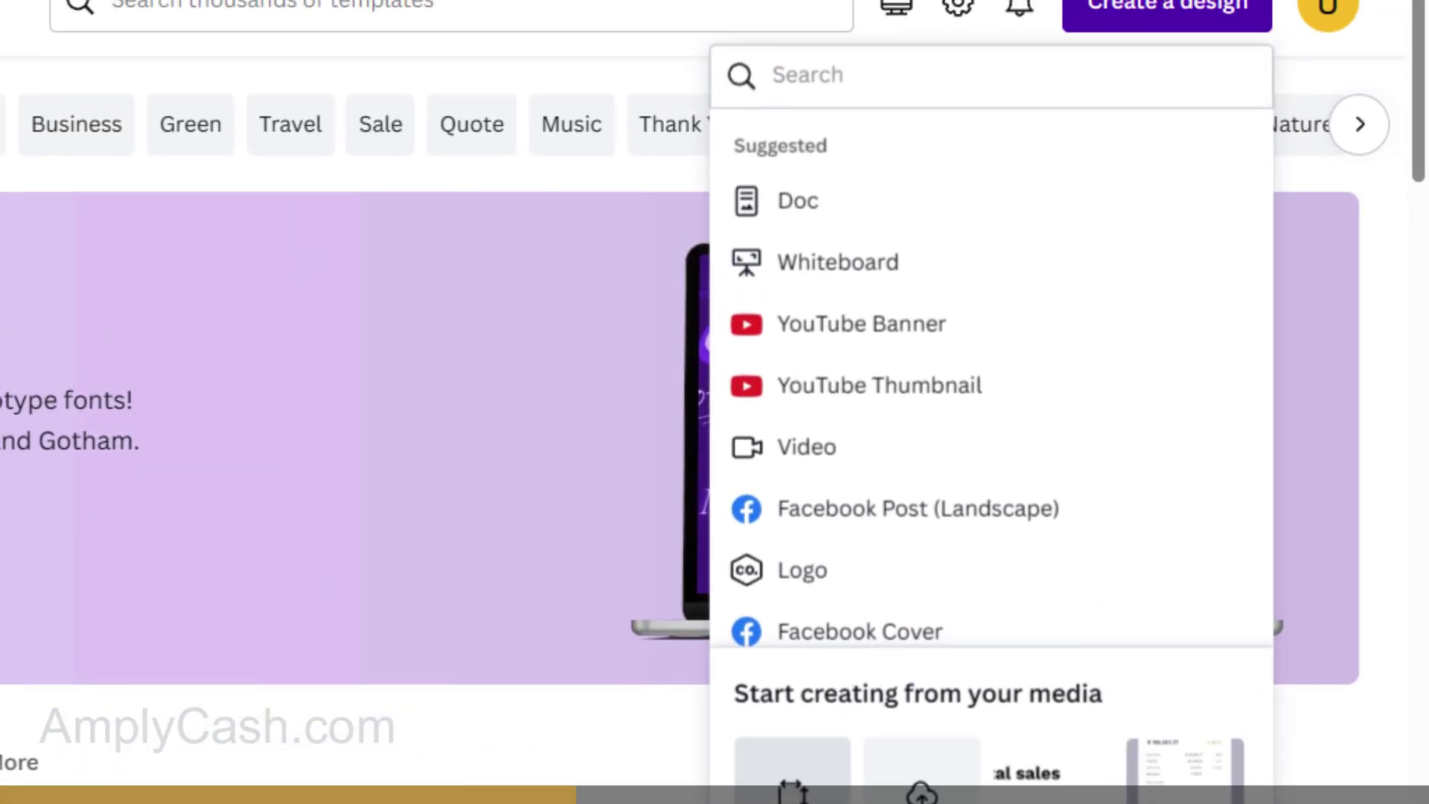
pyautogui.click(770, 660)
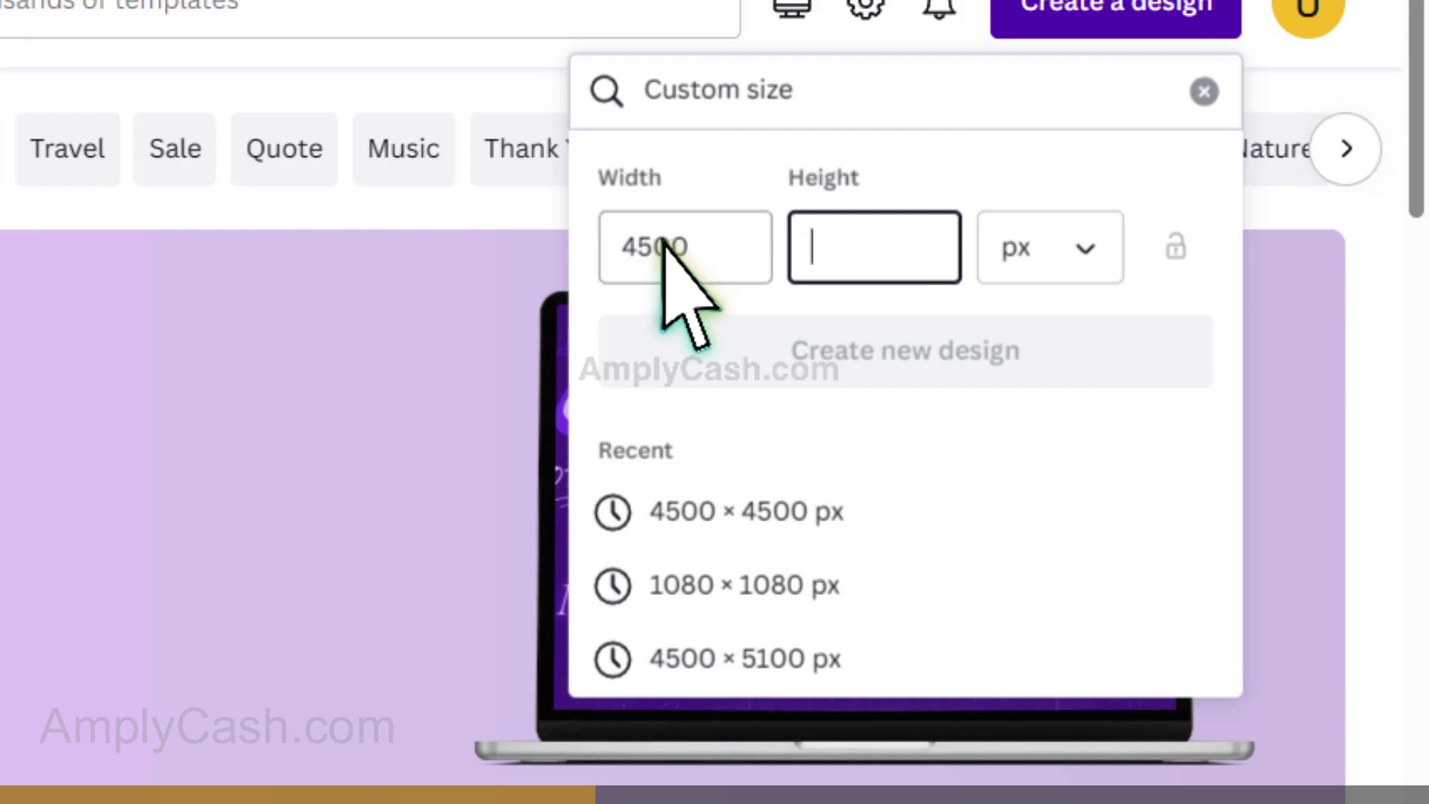
pyautogui.write('5100')
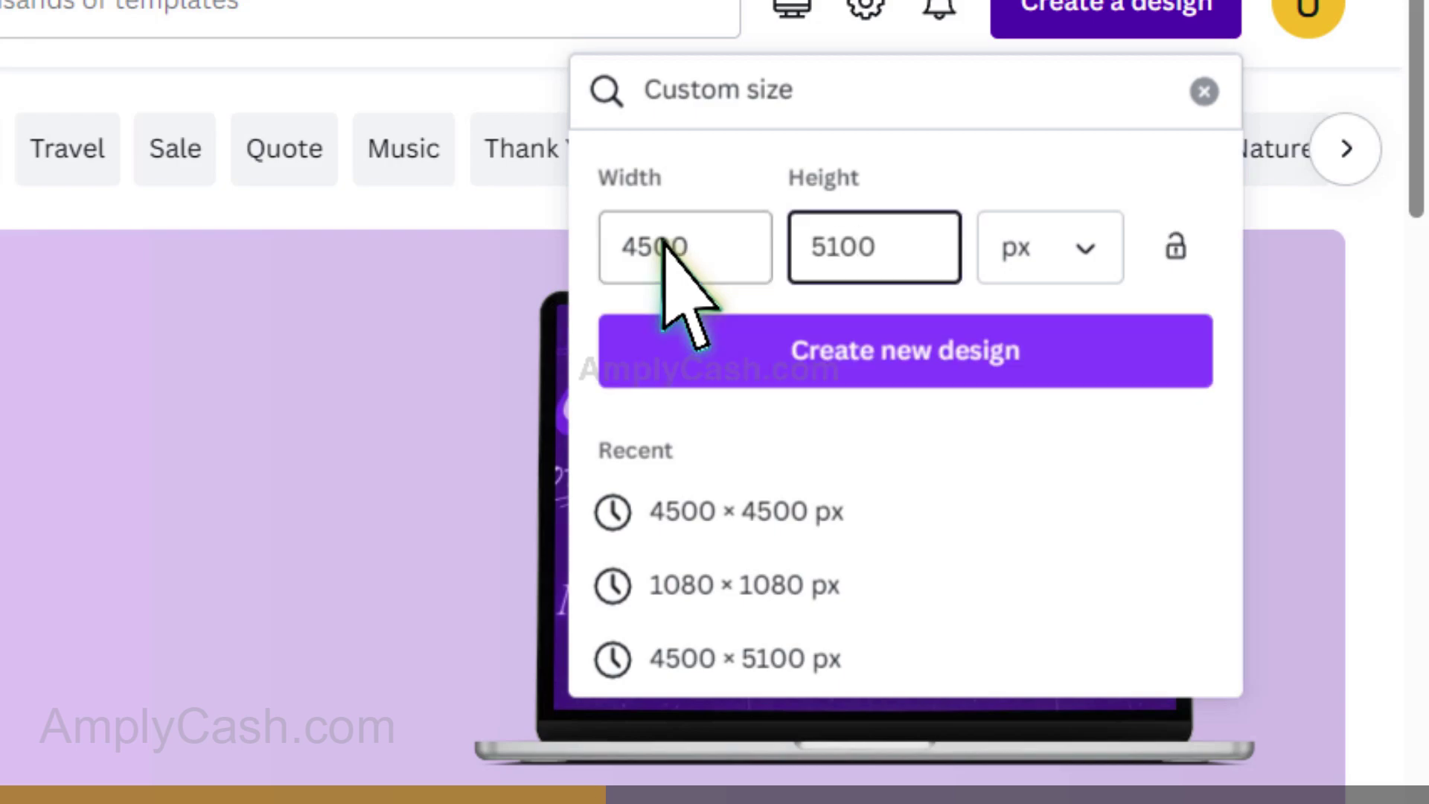
pyautogui.click(737, 357)
pyautogui.click(732, 356)
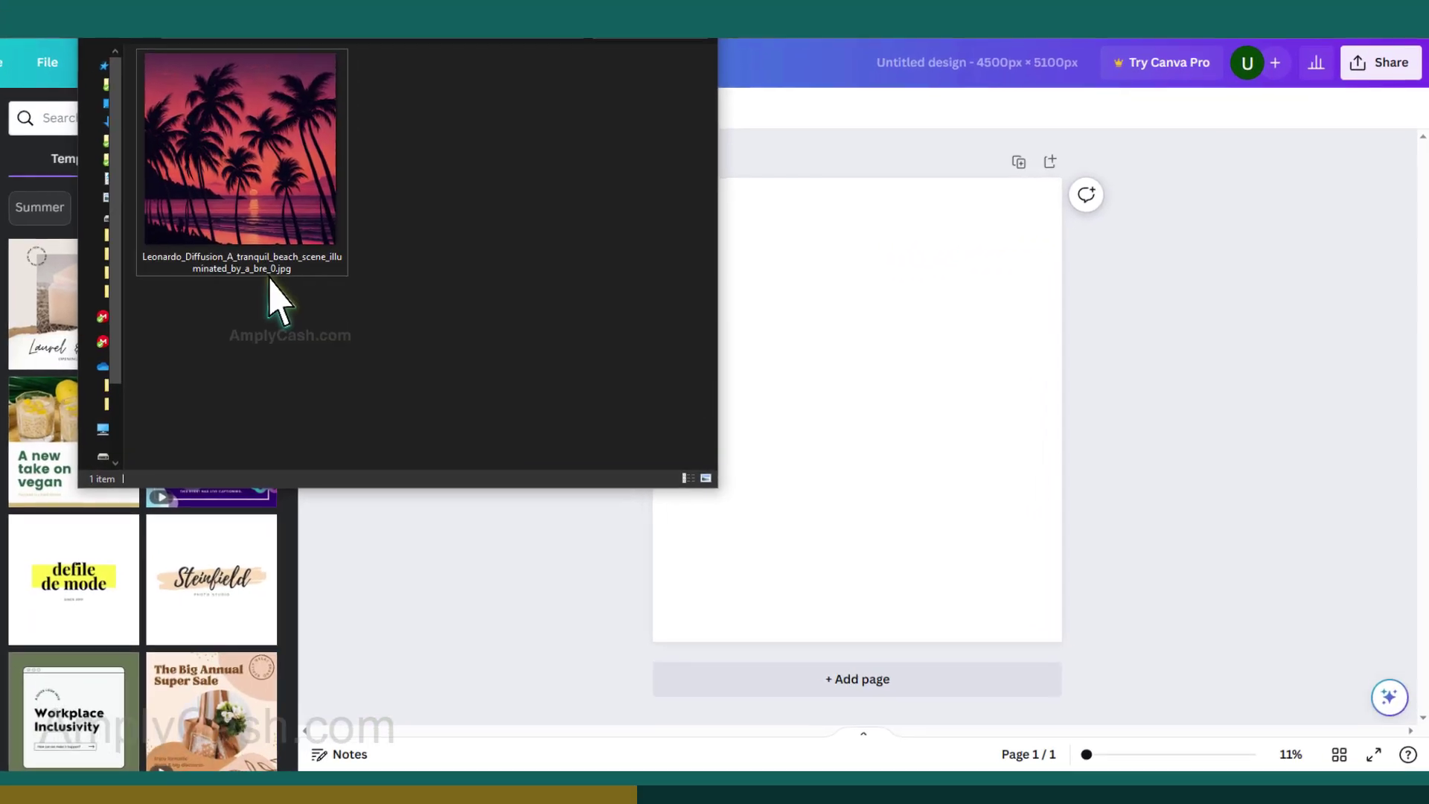
# Step: Drop the beach sunset JPG from File Explorer onto the Canva page
pyautogui.moveTo(297, 178); pyautogui.dragTo(943, 429)
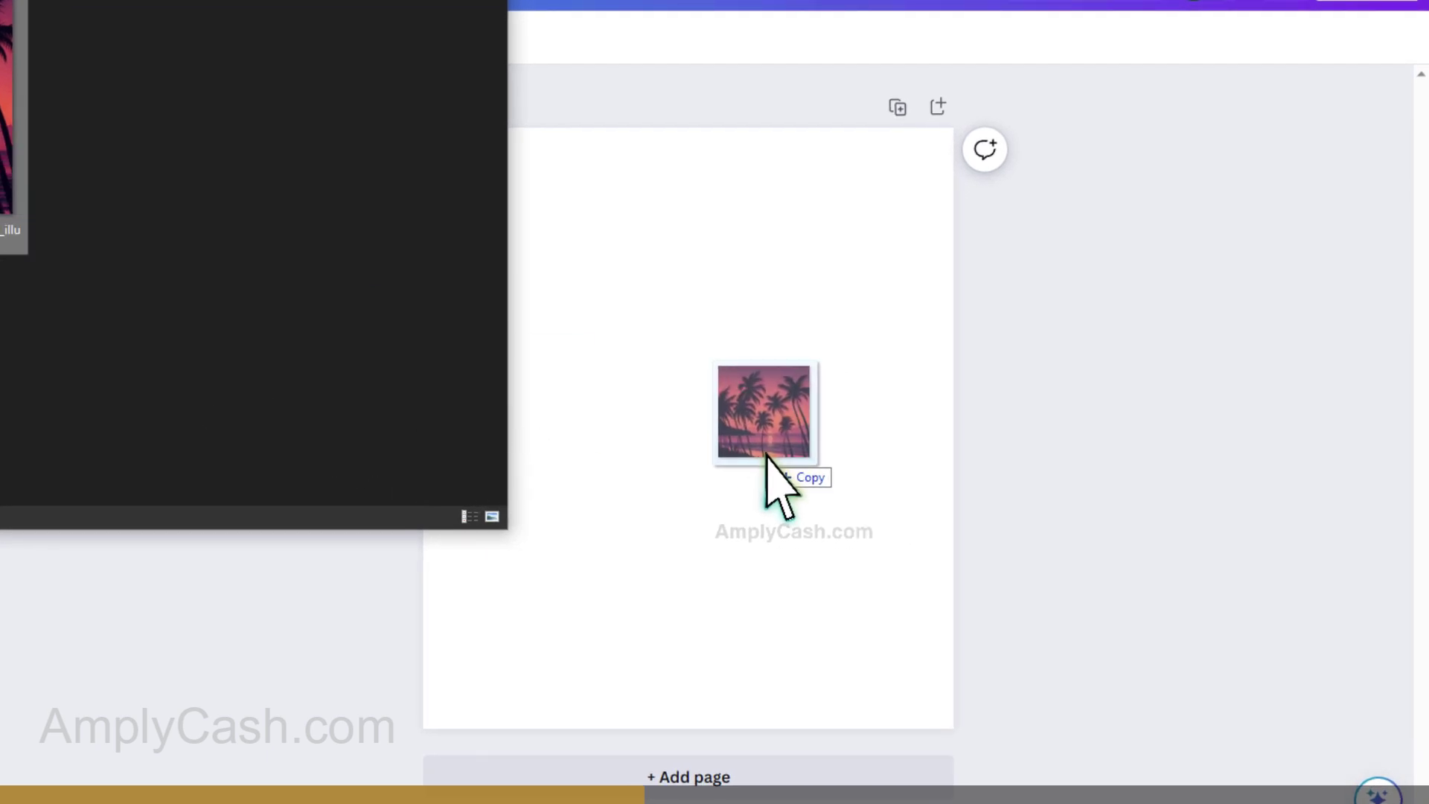
pyautogui.moveTo(768, 469); pyautogui.dragTo(750, 468)
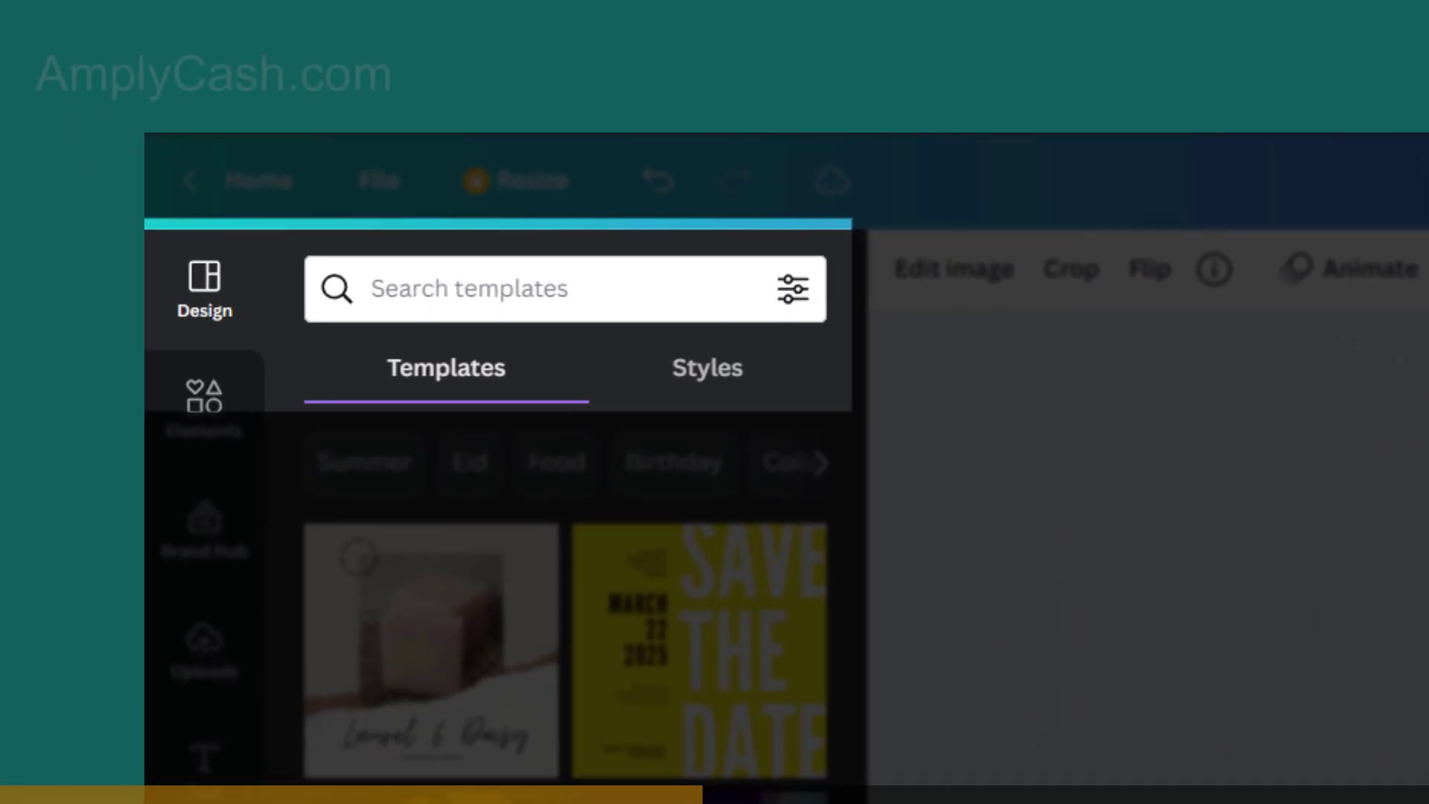
# Step: Search templates for 't-shirt design for summer' and apply the Summer Vibes Beach Paradise template
pyautogui.click(548, 302)
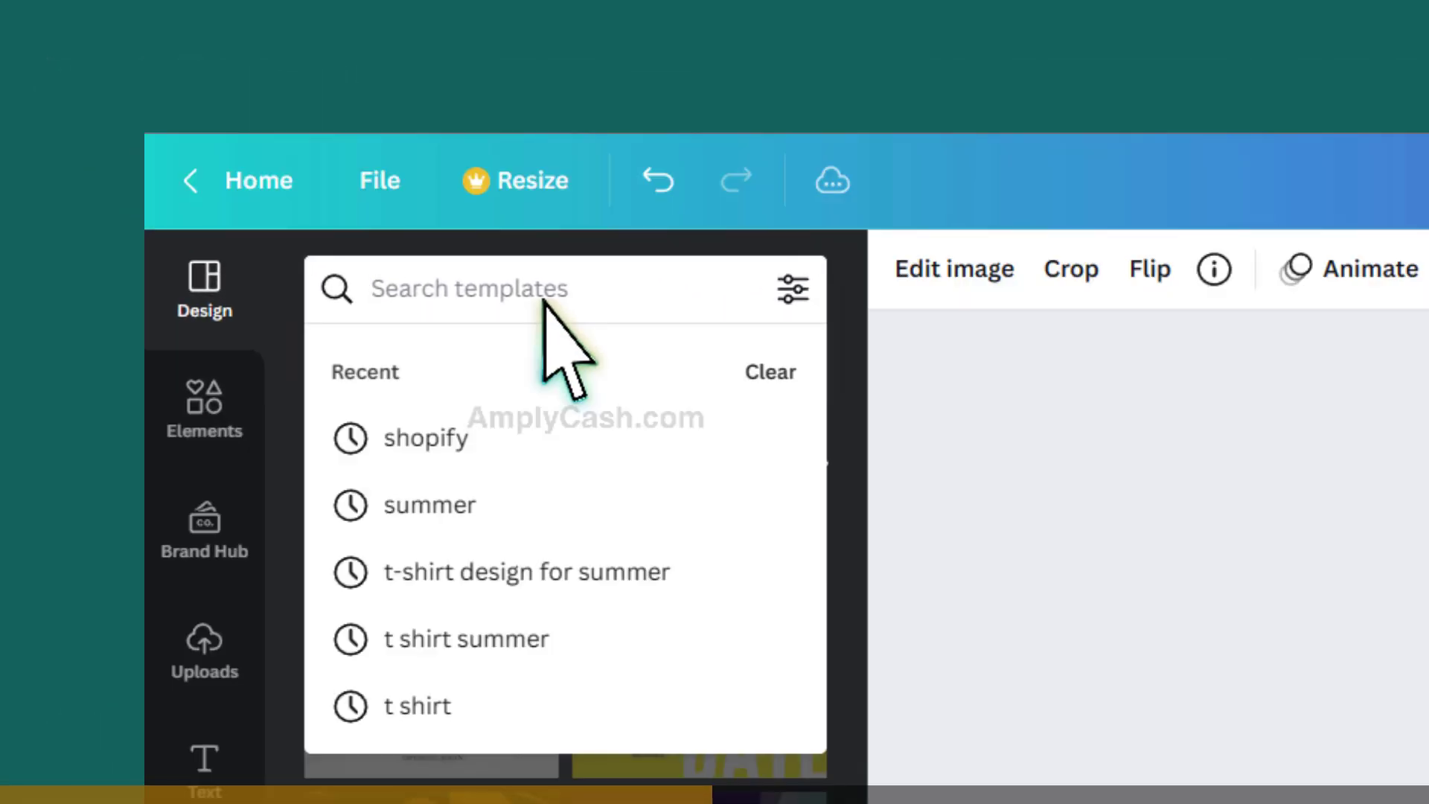
pyautogui.write('t-shirt design for summer')
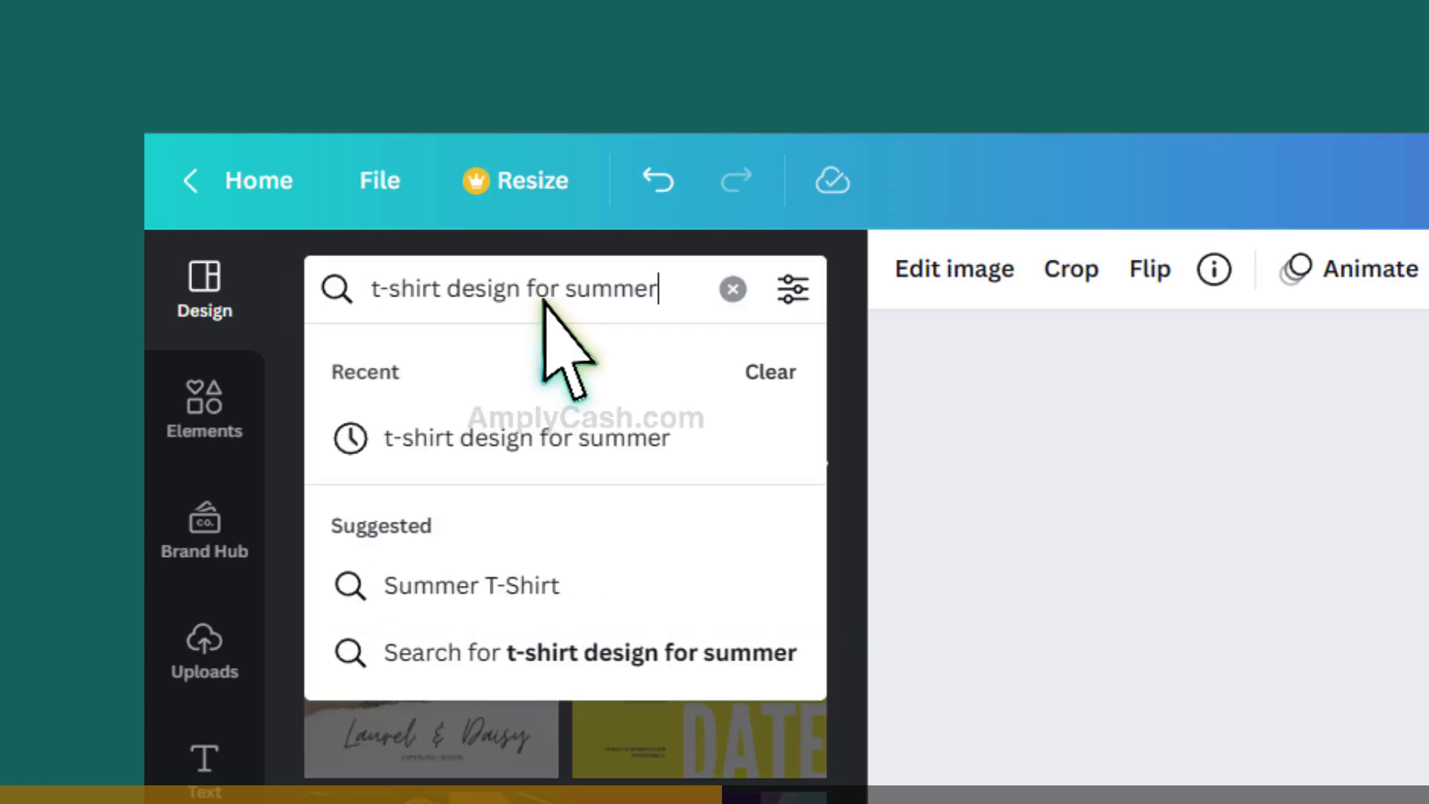
pyautogui.press('Return')
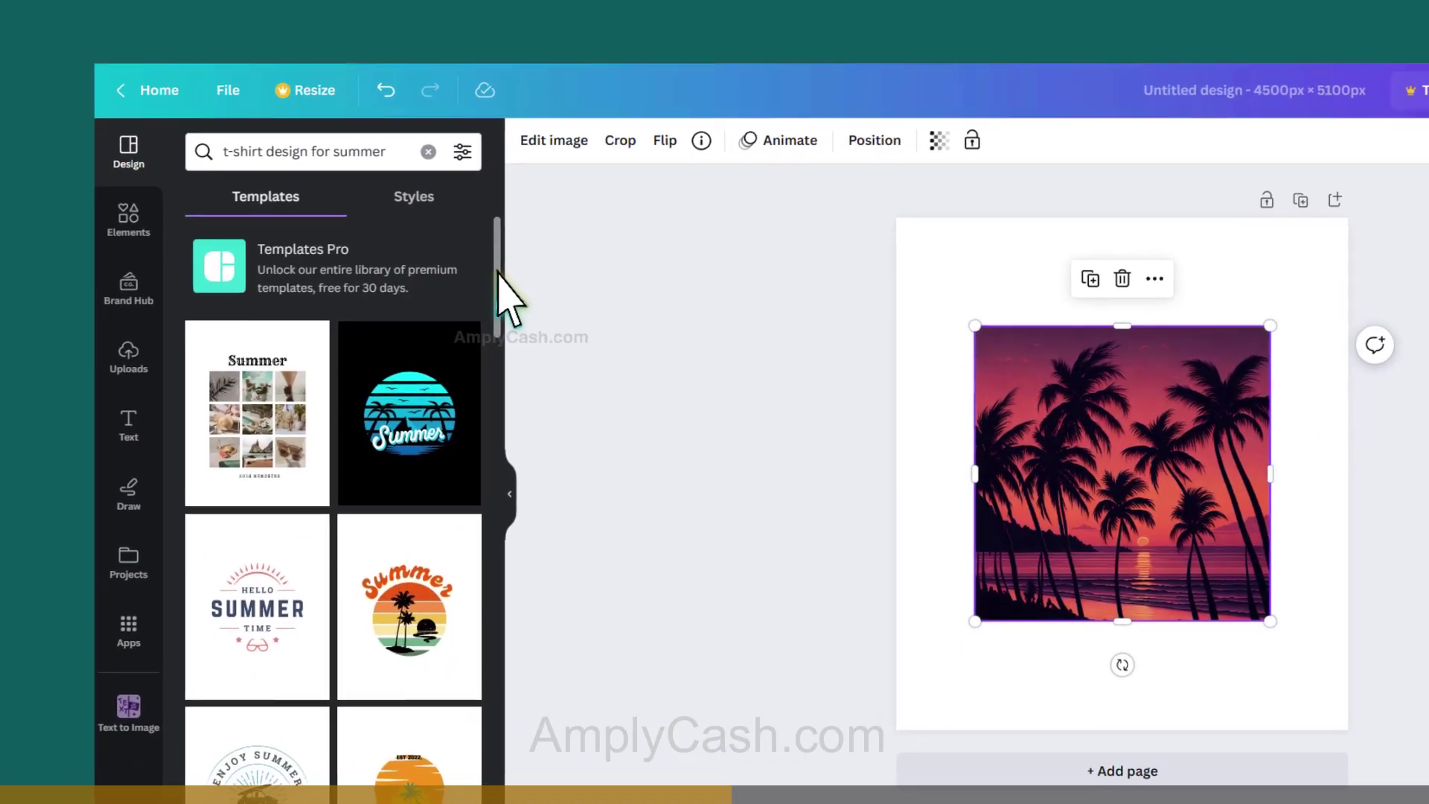
pyautogui.scroll(-2, 530, 302)
pyautogui.scroll(-3, 531, 302)
pyautogui.scroll(-3, 530, 336)
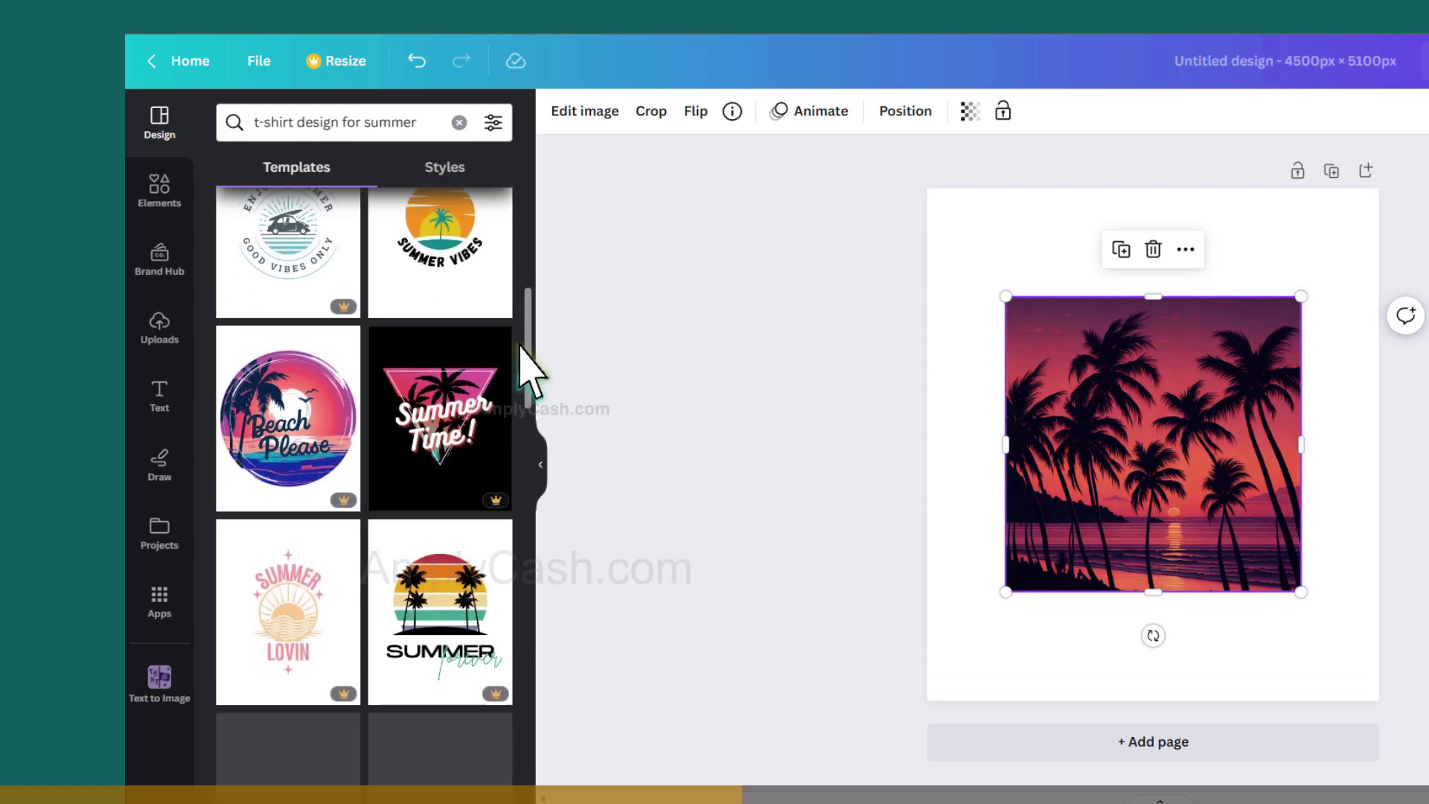
pyautogui.scroll(-1, 531, 374)
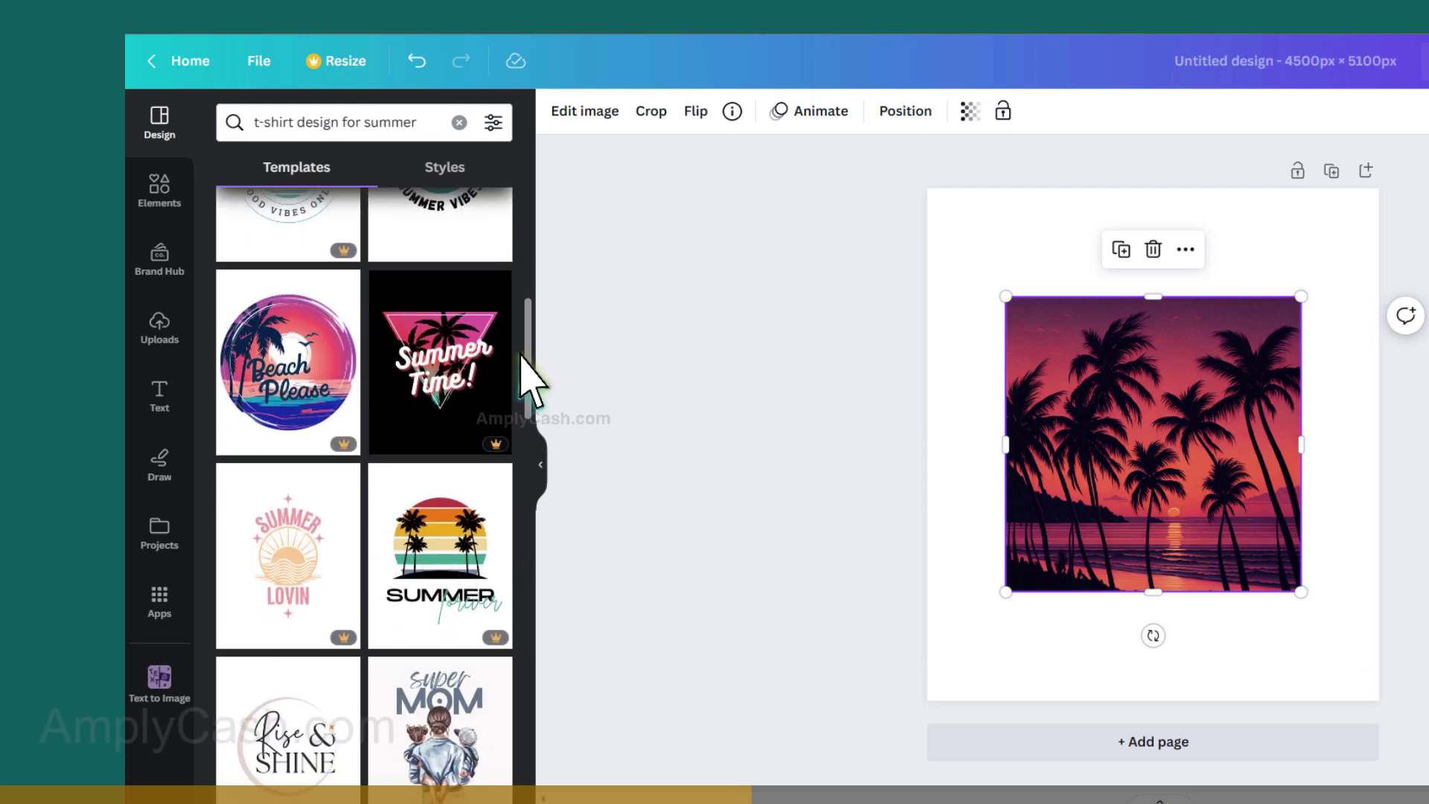
pyautogui.scroll(-5, 522, 397)
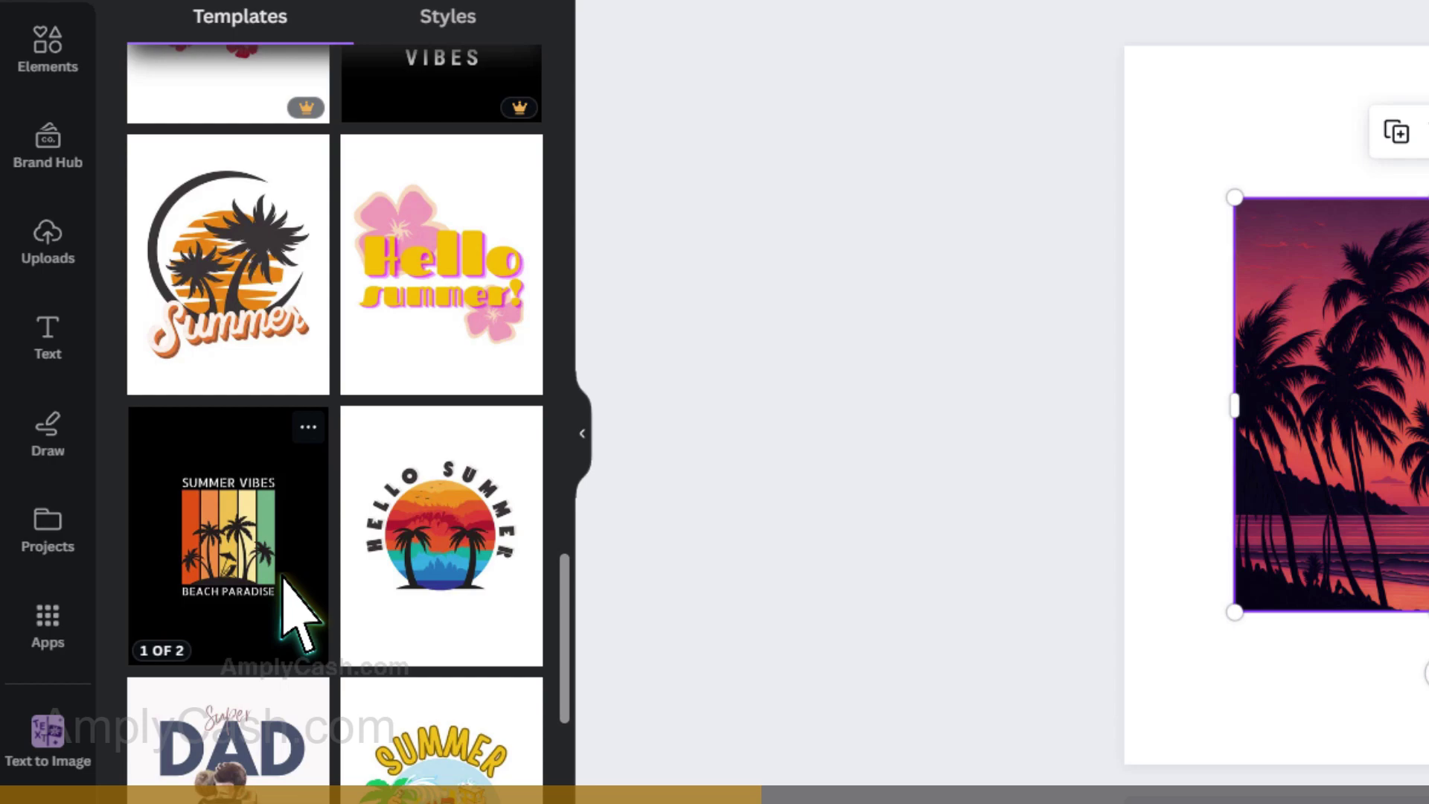
pyautogui.moveTo(288, 536); pyautogui.dragTo(626, 491)
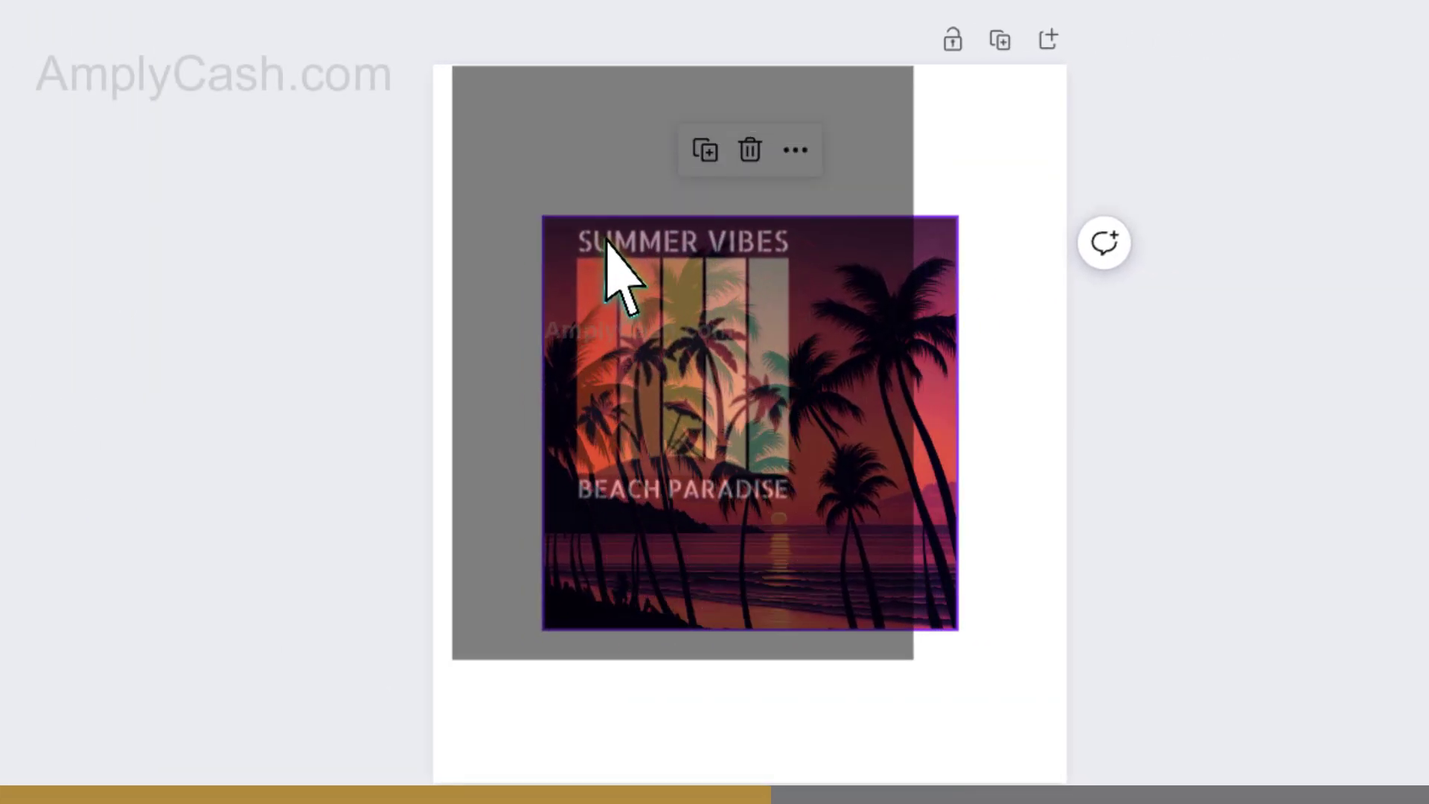
pyautogui.moveTo(701, 580); pyautogui.dragTo(620, 268)
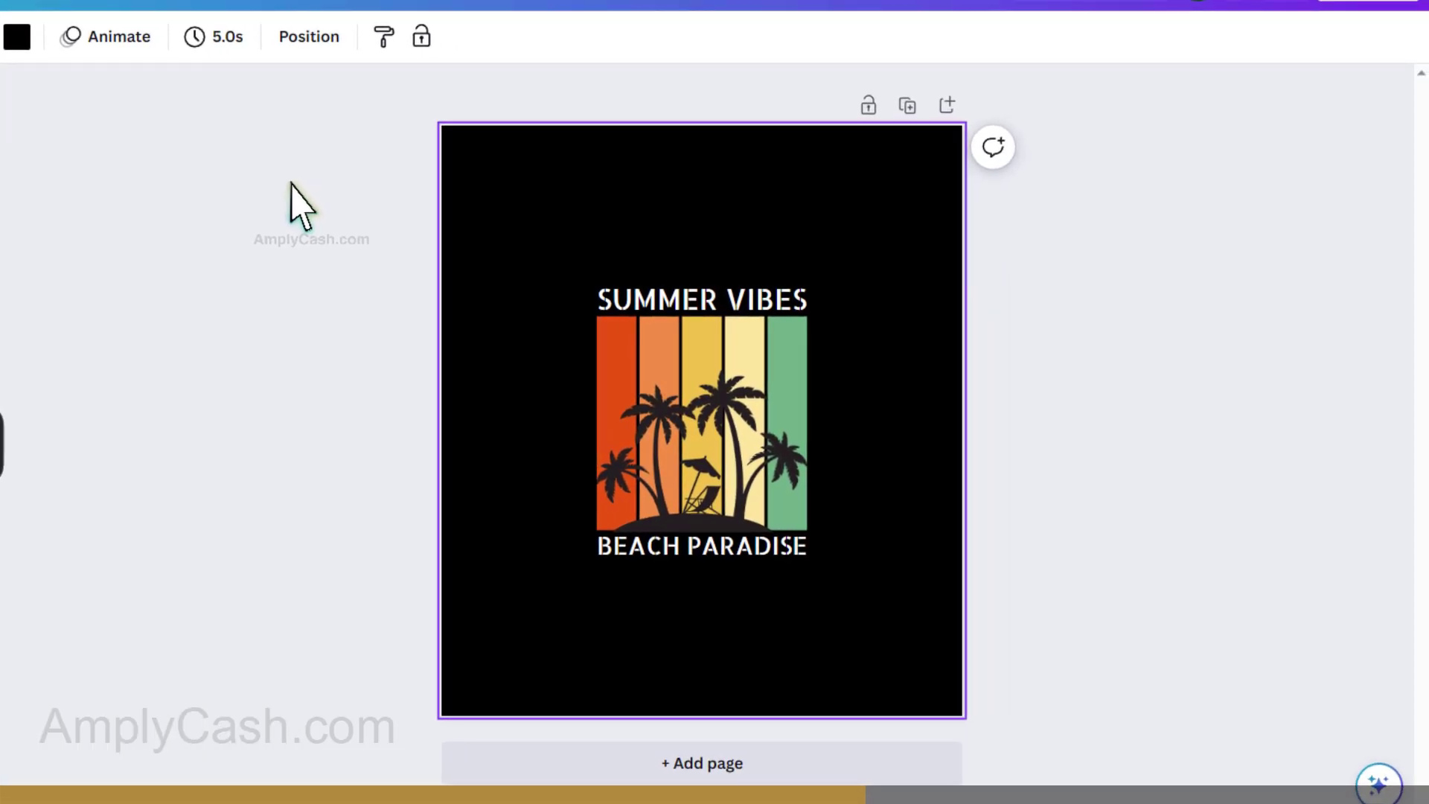
# Step: Lower the beach image's transparency and resize it to cover the striped palm graphic
pyautogui.moveTo(301, 206); pyautogui.dragTo(589, 358)
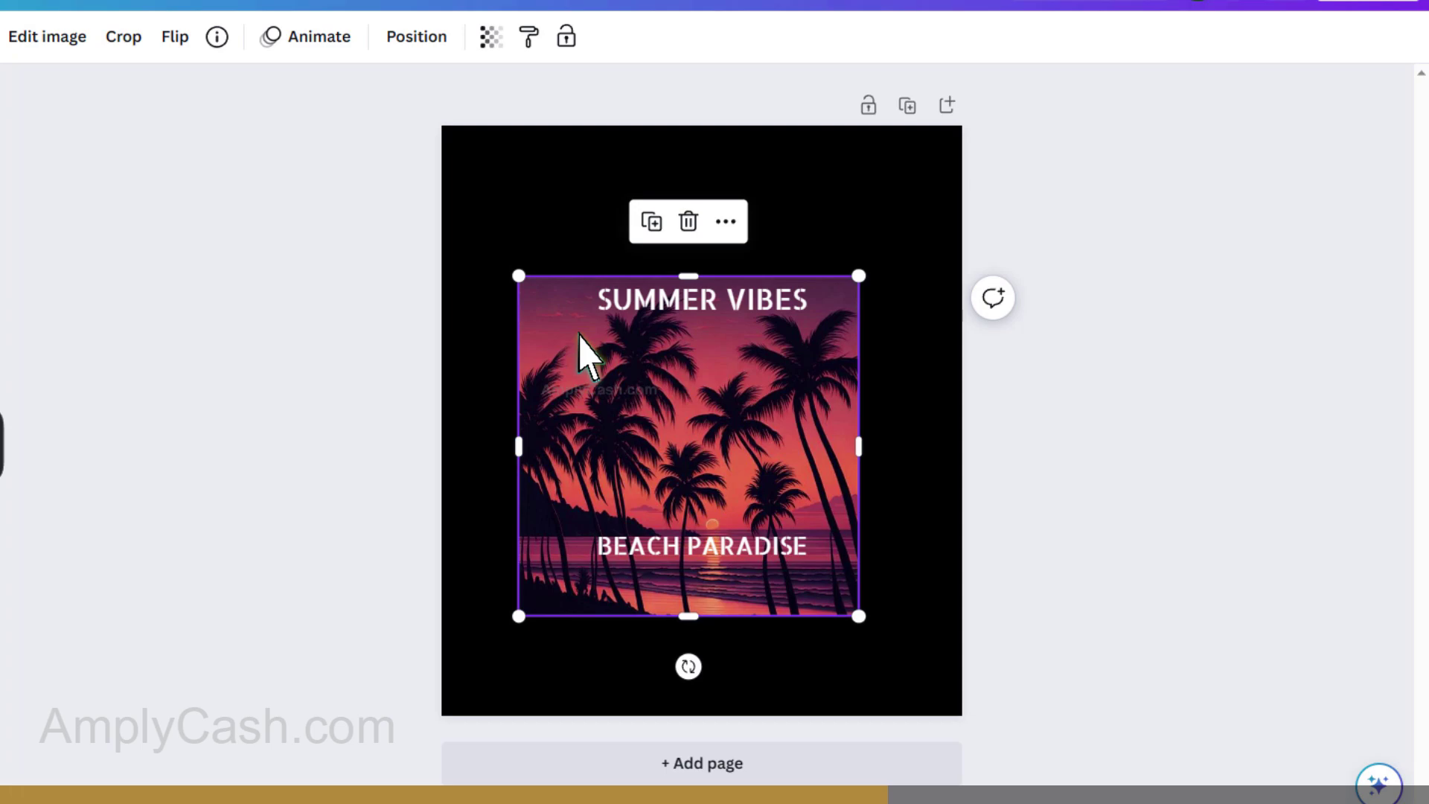
pyautogui.click(491, 39)
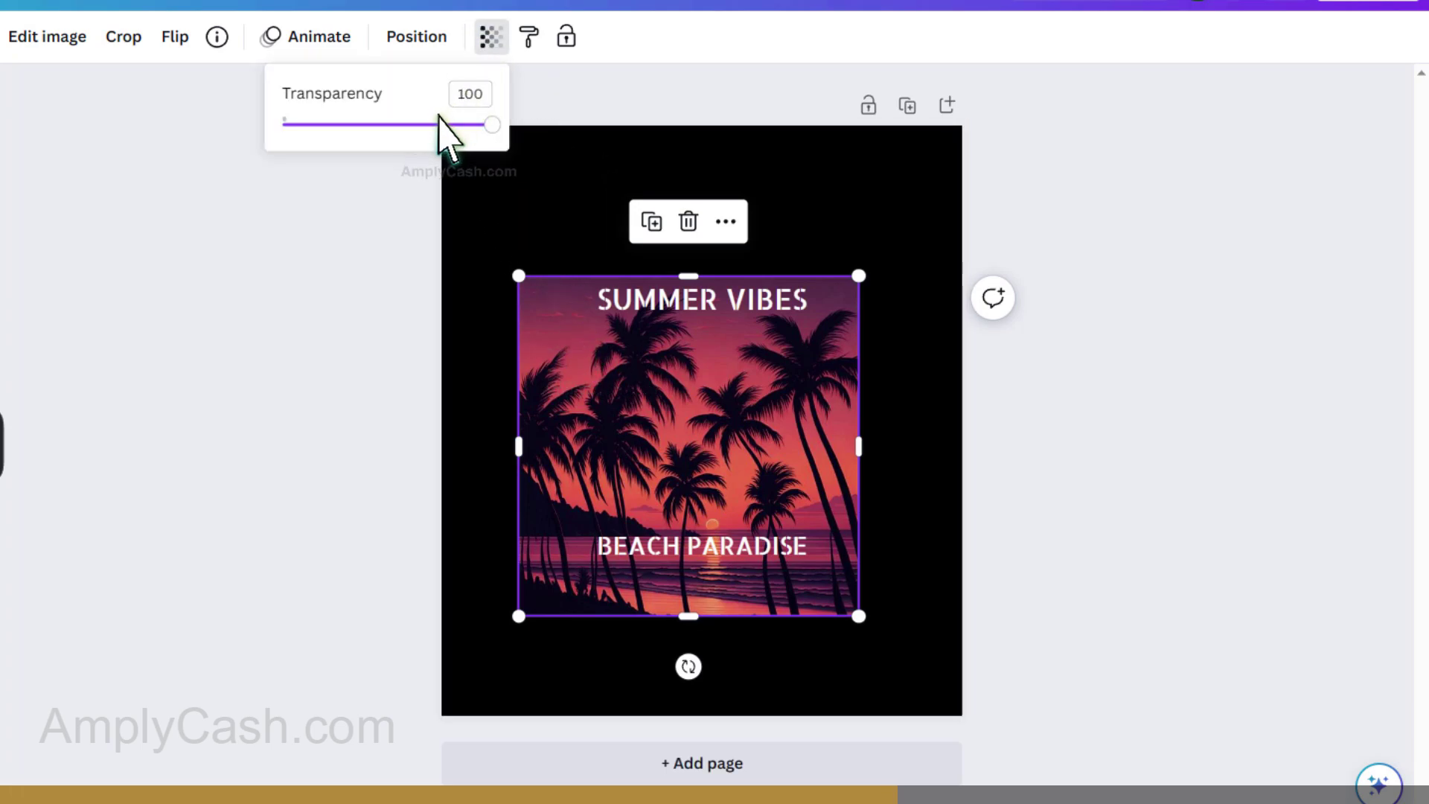
pyautogui.moveTo(489, 126); pyautogui.dragTo(385, 125)
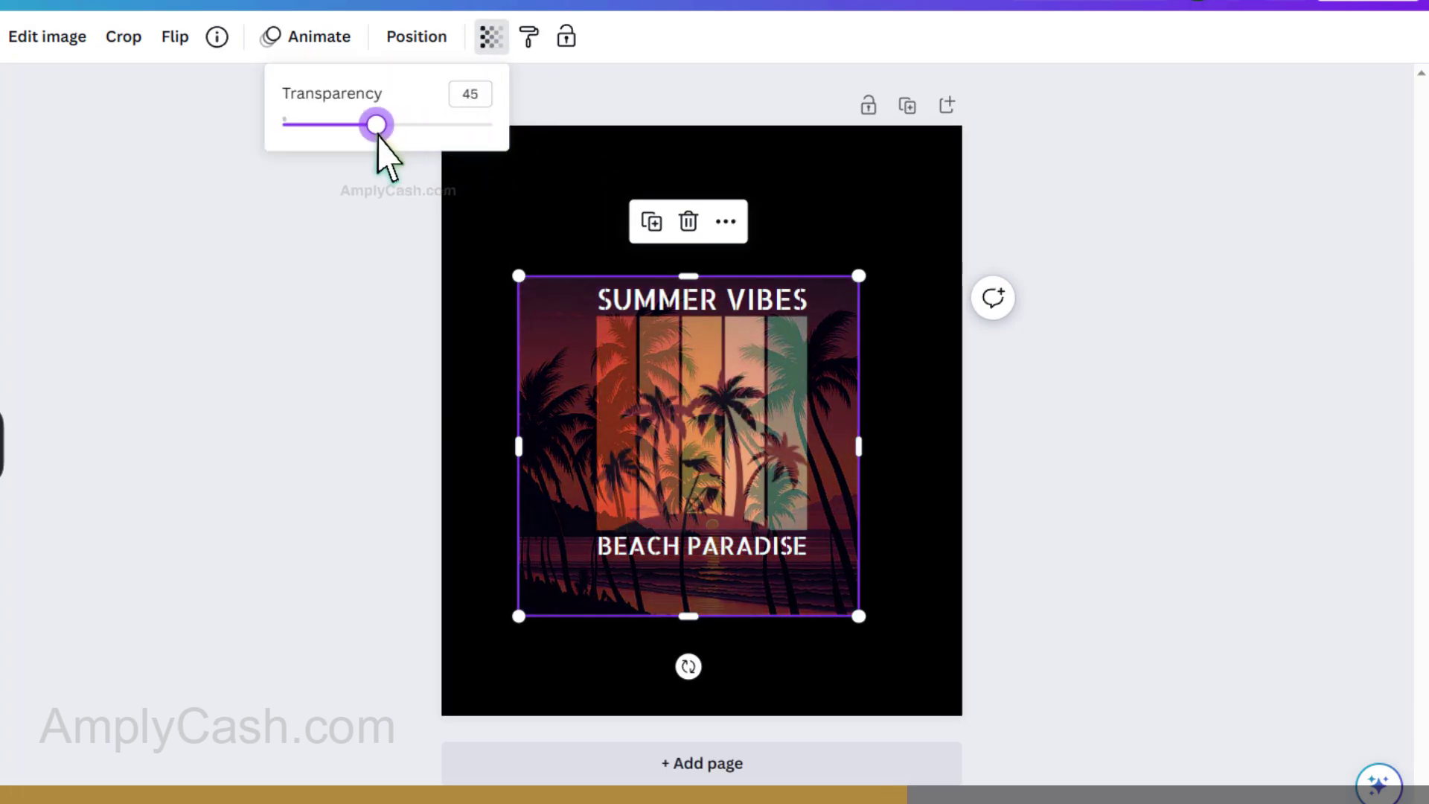
pyautogui.moveTo(639, 456); pyautogui.dragTo(747, 469)
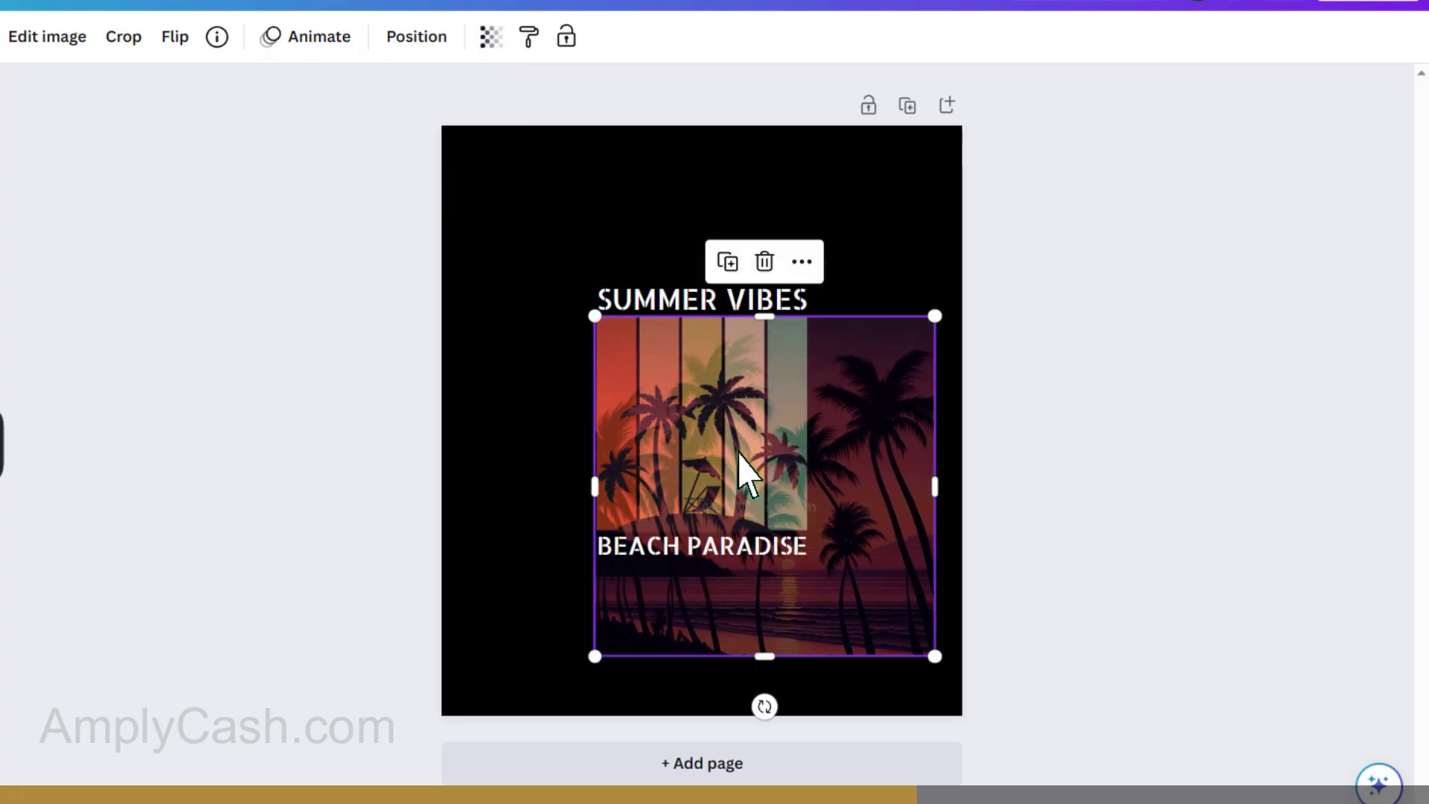
pyautogui.moveTo(936, 658); pyautogui.dragTo(813, 533)
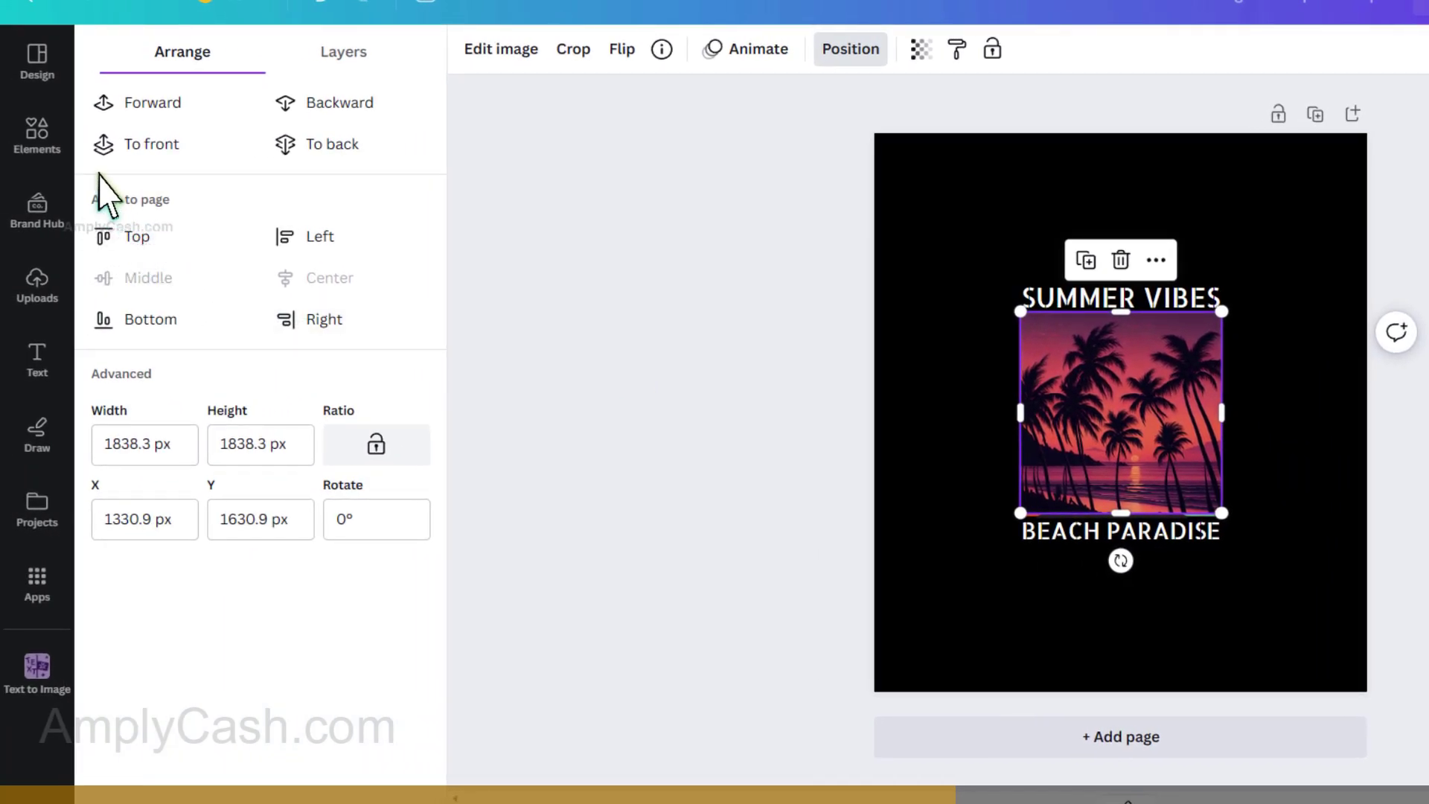
# Step: Add a rounded-square frame from Elements and fit it between the two headings
pyautogui.click(36, 134)
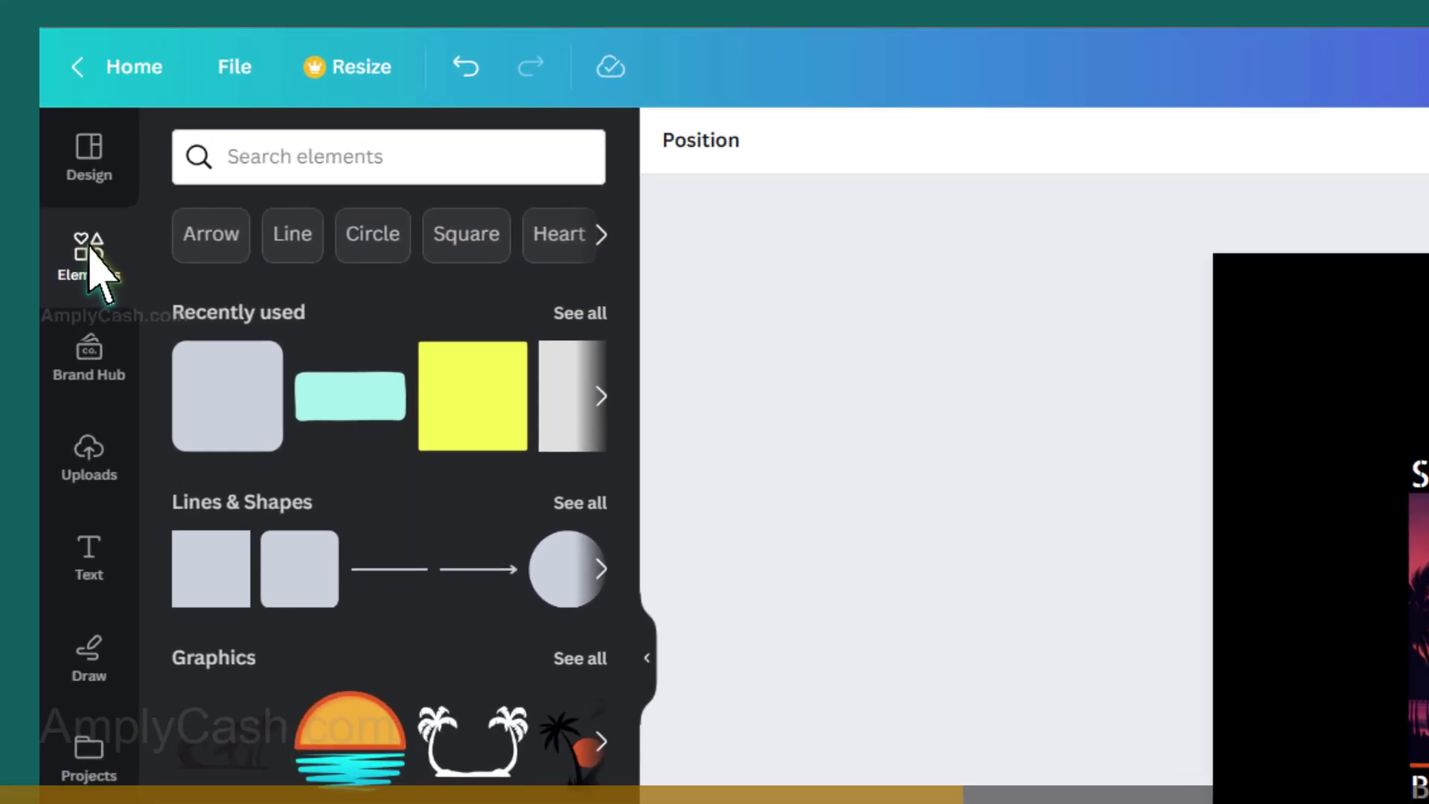
pyautogui.click(201, 61)
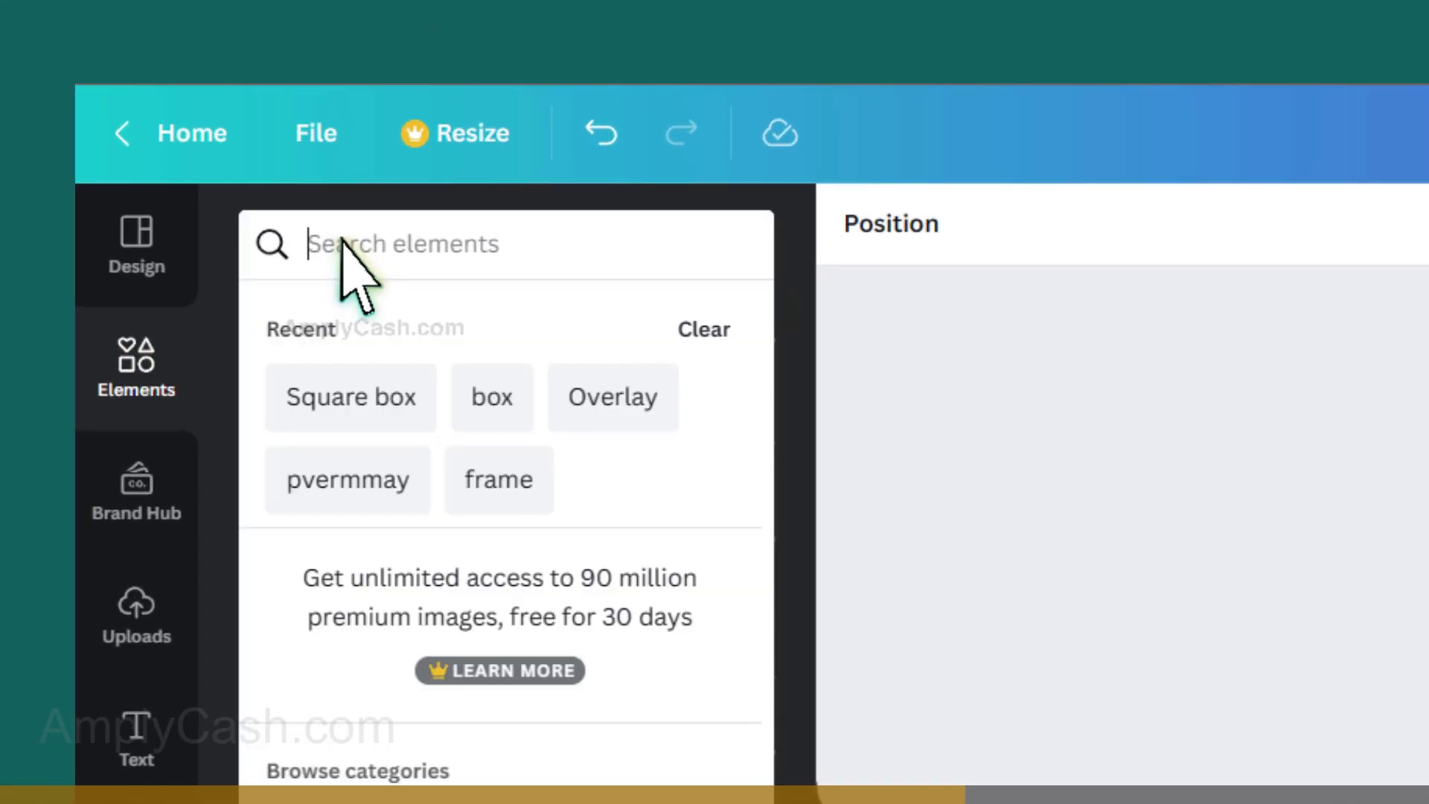
pyautogui.write('frames')
pyautogui.press('Return')
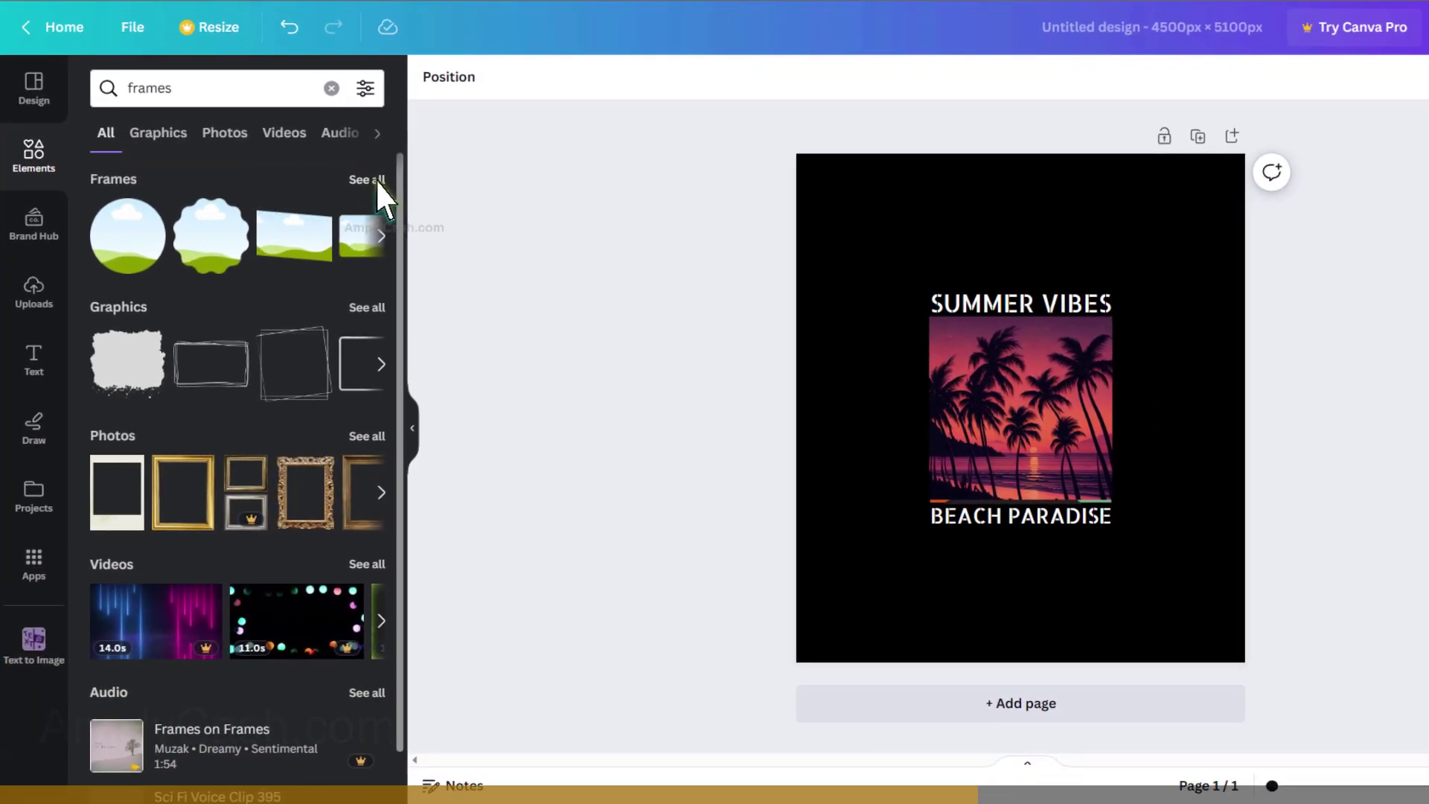
pyautogui.click(366, 180)
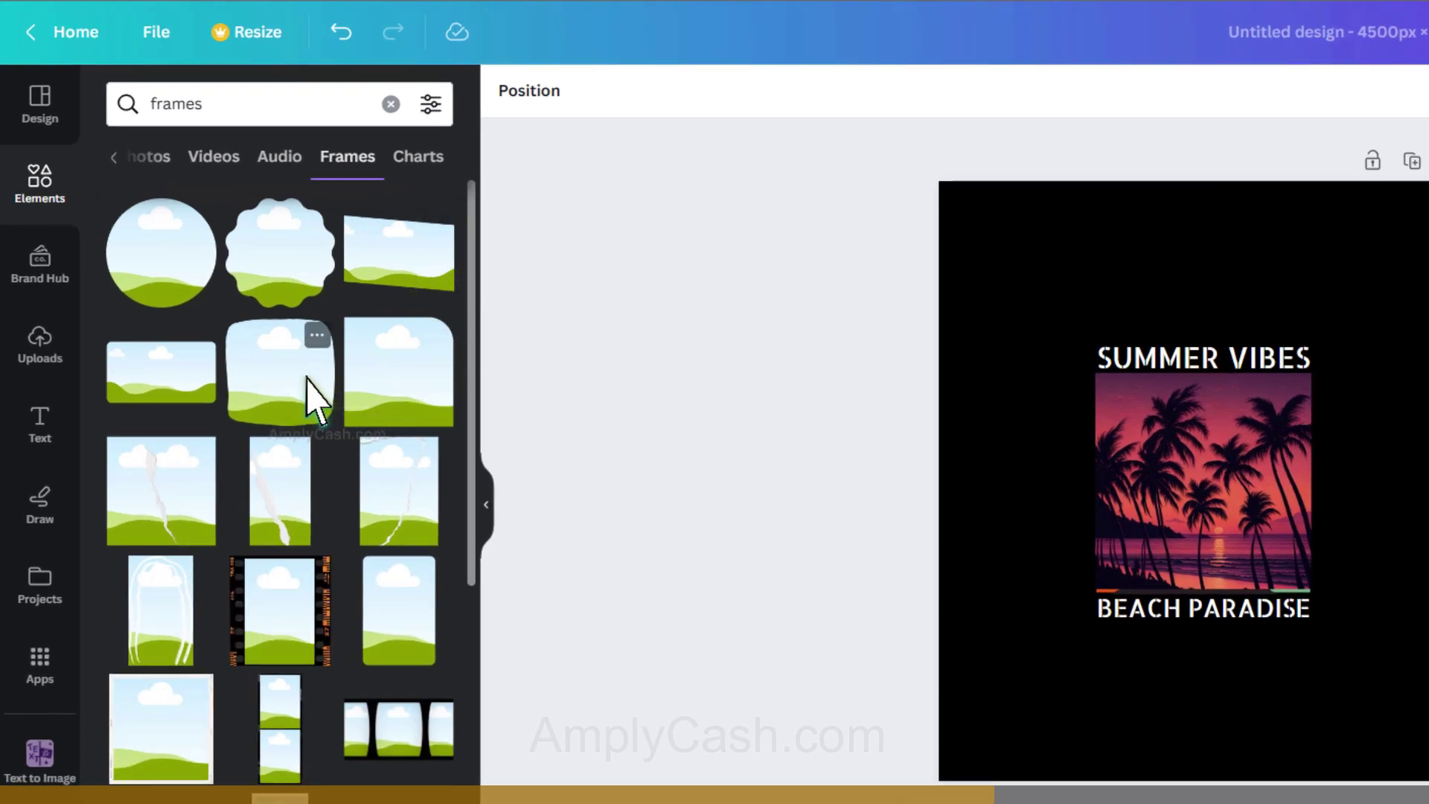
pyautogui.moveTo(313, 396)
pyautogui.mouseDown()
pyautogui.moveTo(754, 440)
pyautogui.moveTo(870, 397)
pyautogui.mouseUp()
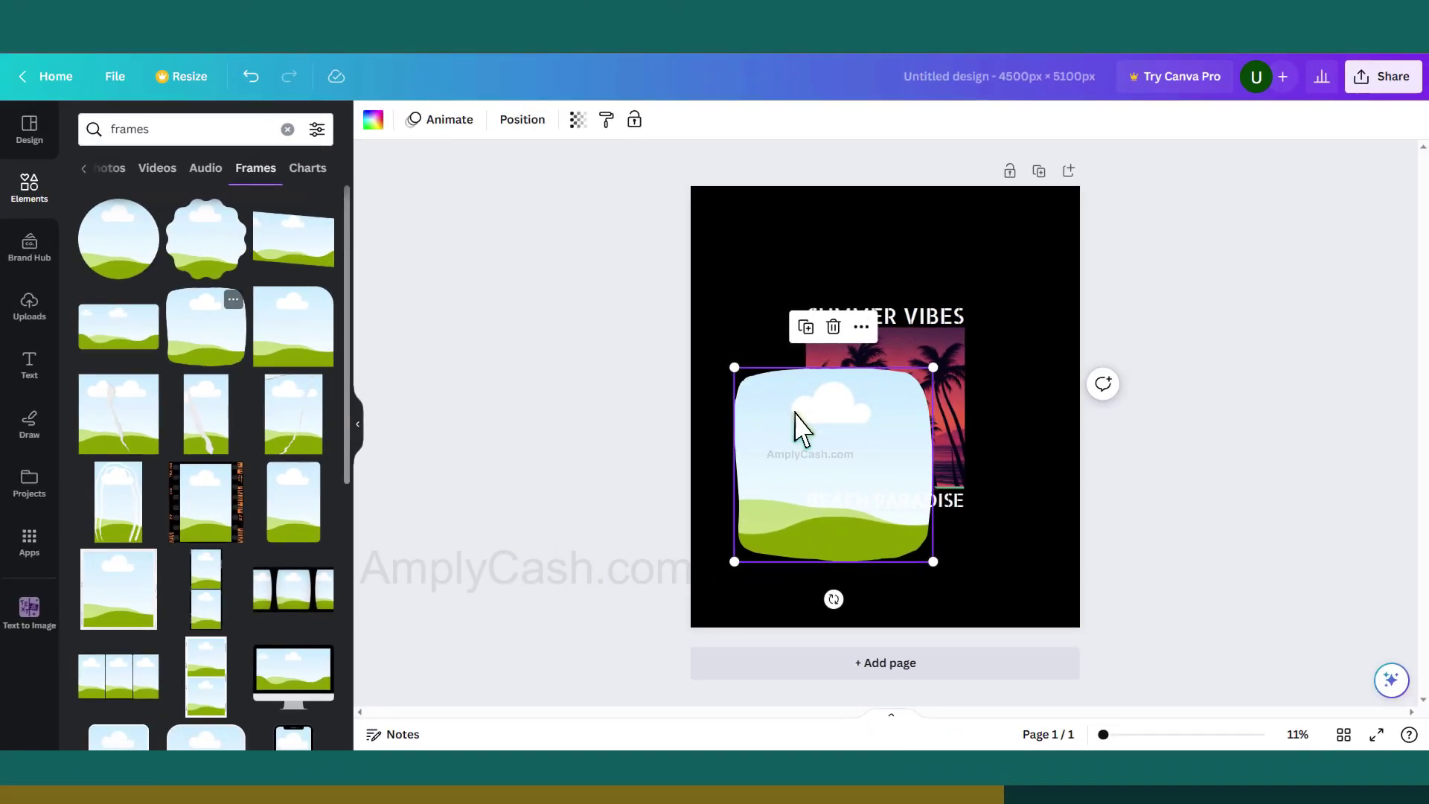
pyautogui.moveTo(933, 561); pyautogui.dragTo(977, 495)
# Step: Move the palm beach image above the frame in Layers and drop it into the frame
pyautogui.click(522, 120)
pyautogui.click(271, 120)
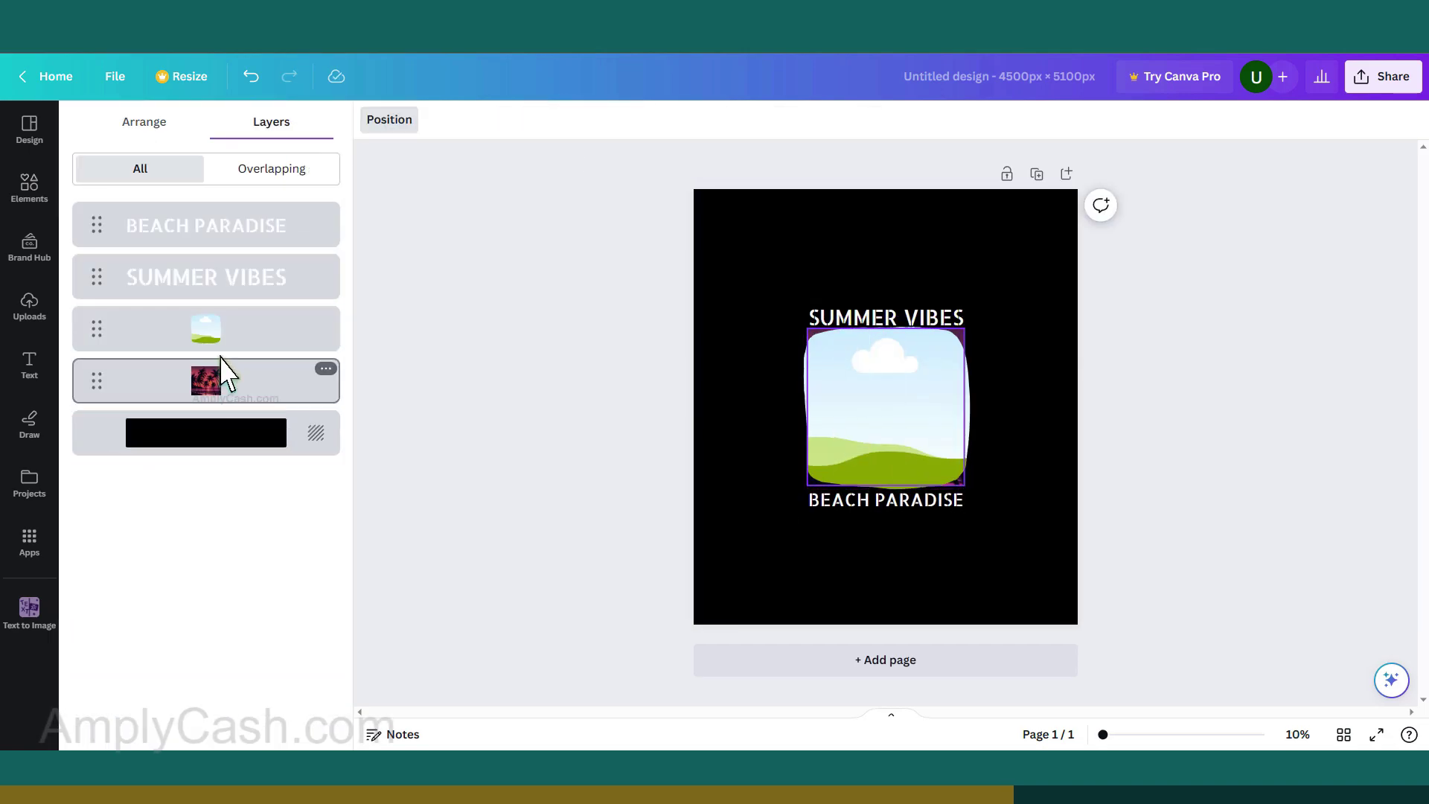
pyautogui.moveTo(223, 378); pyautogui.dragTo(231, 331)
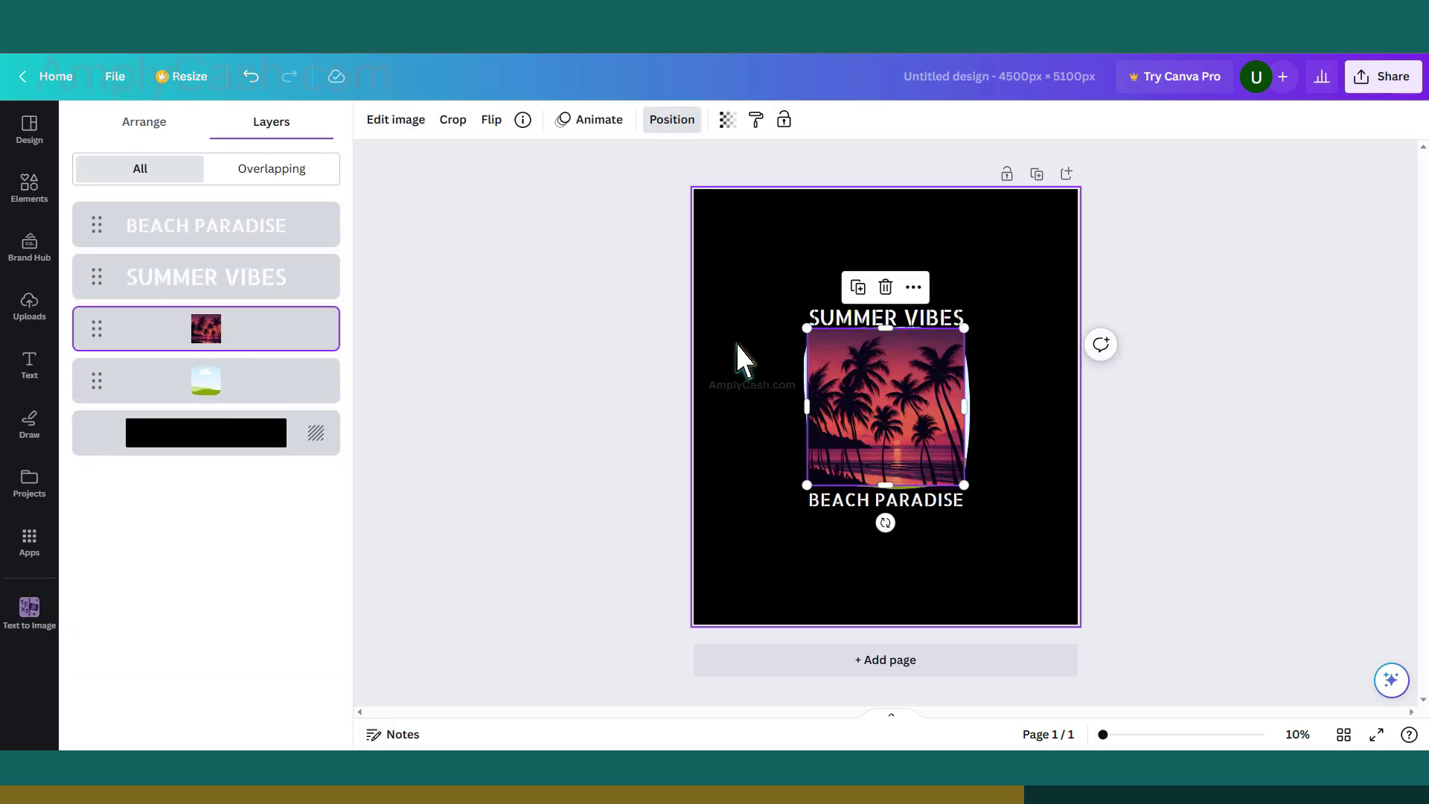
pyautogui.moveTo(879, 390); pyautogui.dragTo(941, 419)
pyautogui.click(868, 385)
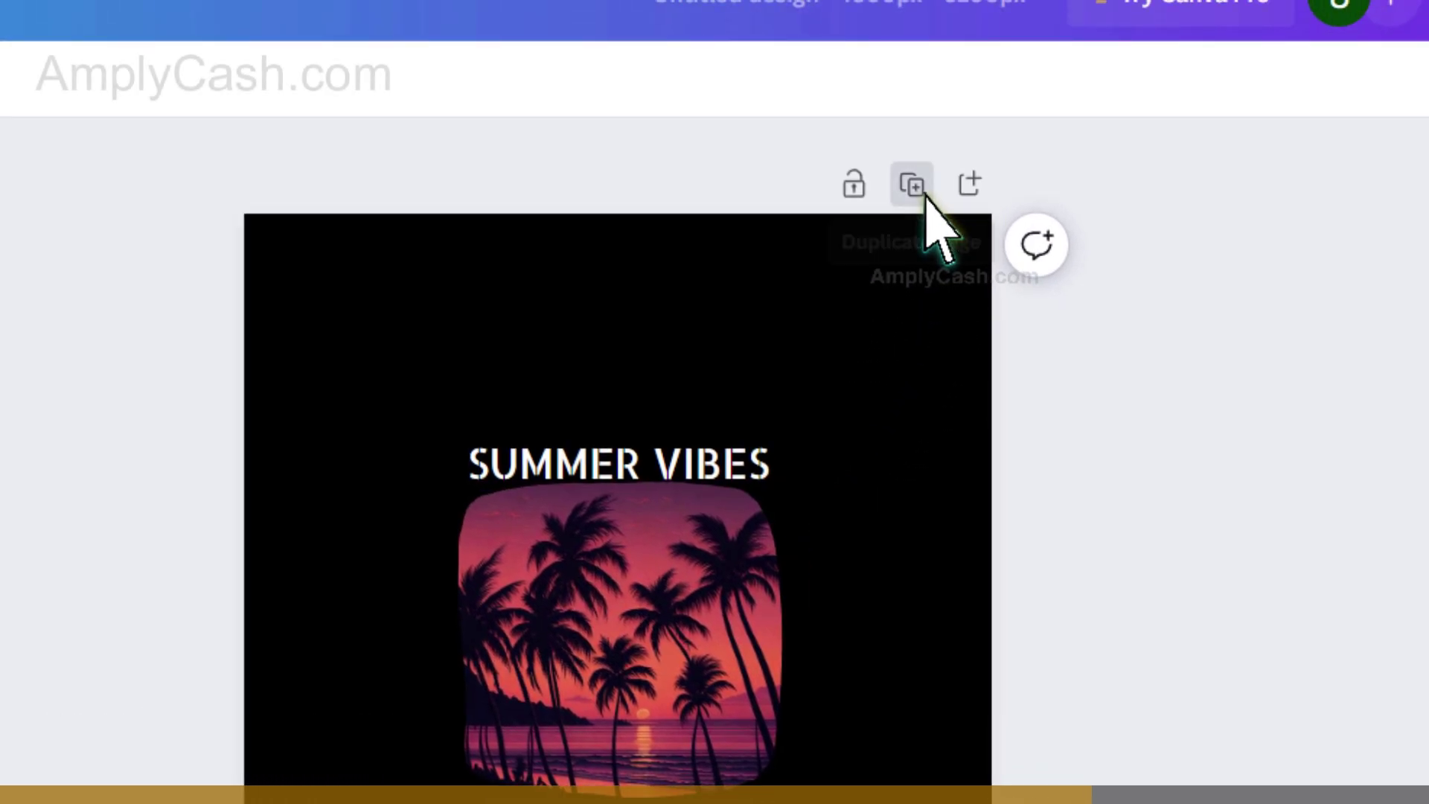
# Step: Duplicate the page and colour both headings coral red on the copy
pyautogui.click(913, 185)
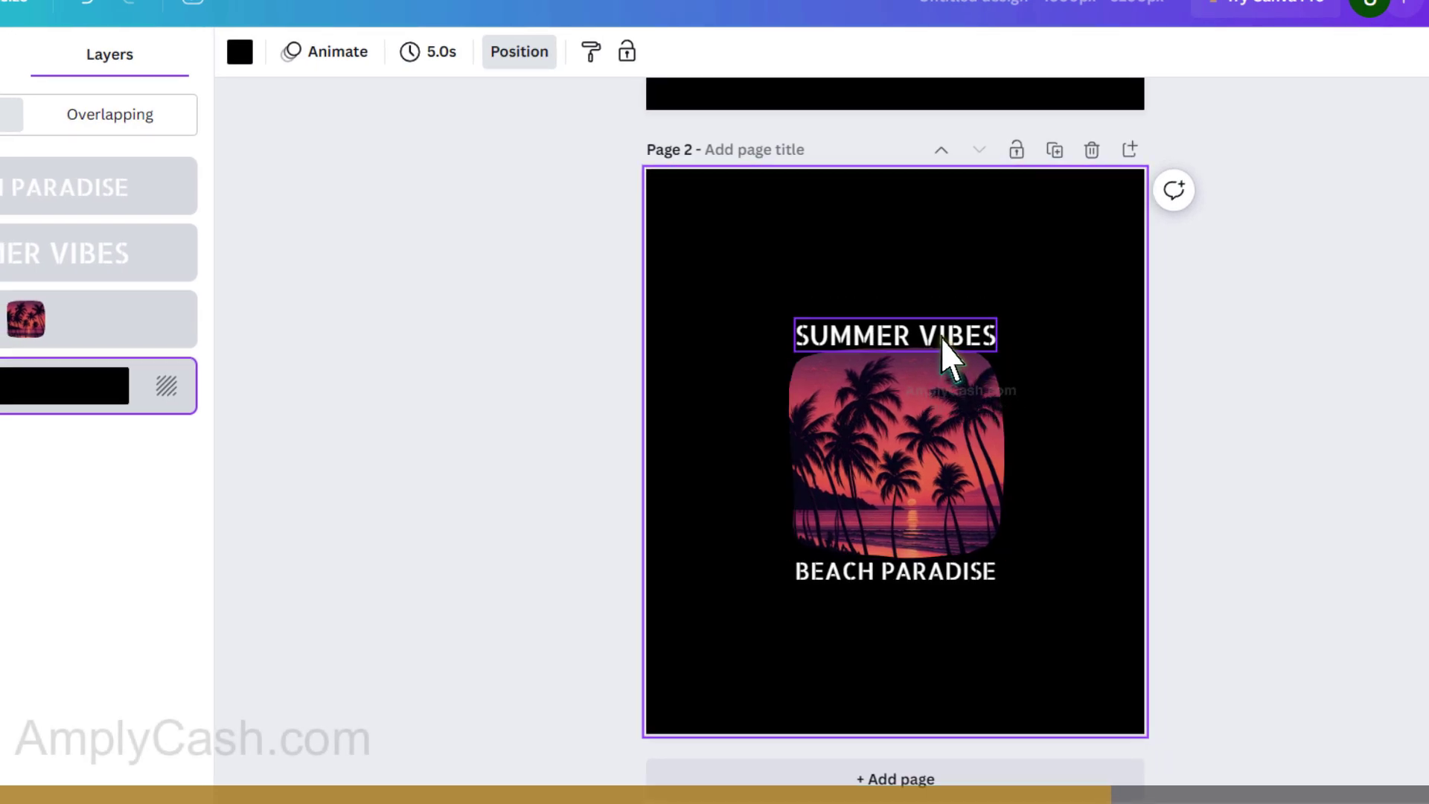
pyautogui.click(941, 338)
pyautogui.click(929, 575)
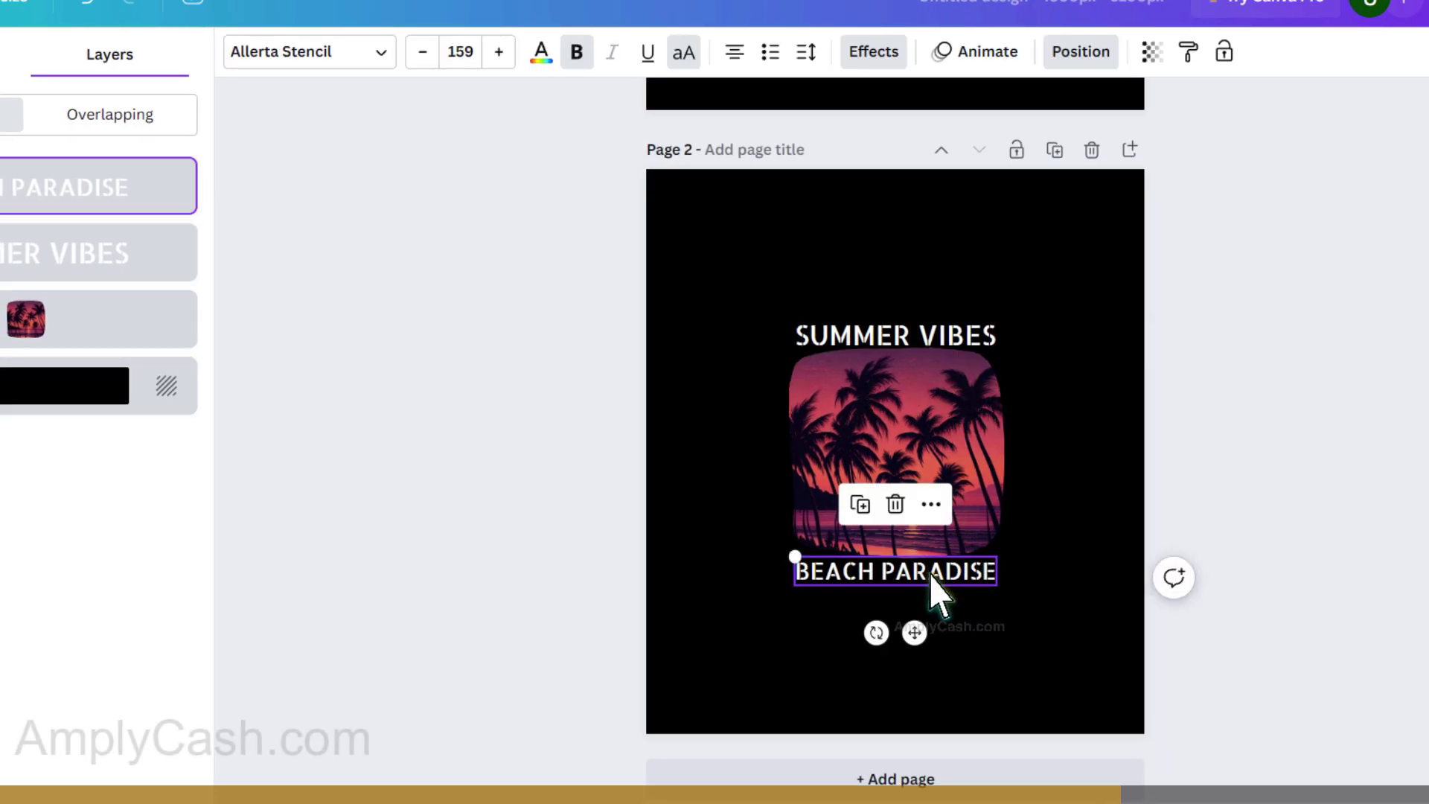
pyautogui.keyDown('shift'); pyautogui.click(926, 334); pyautogui.keyUp('shift')
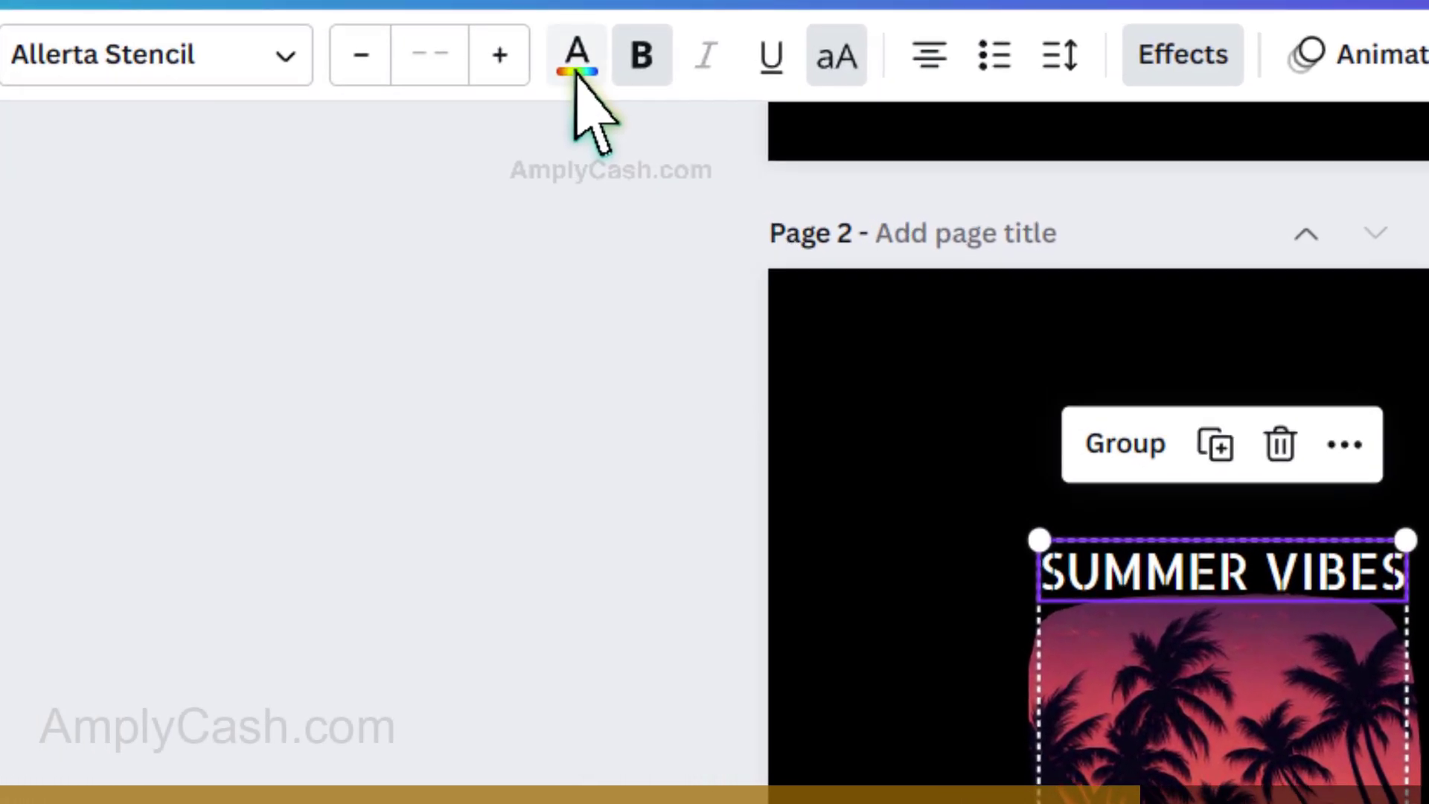
pyautogui.click(577, 56)
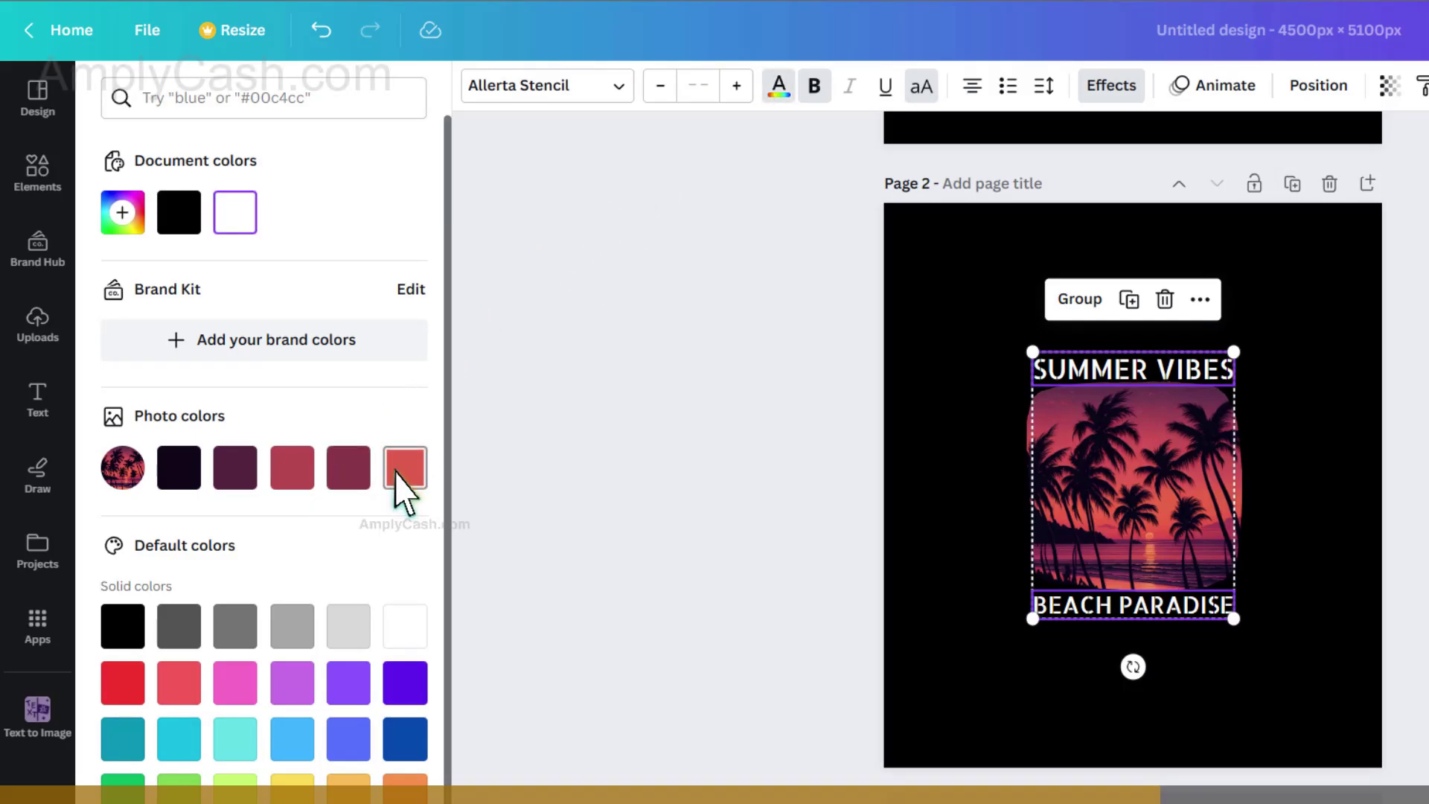
pyautogui.click(404, 468)
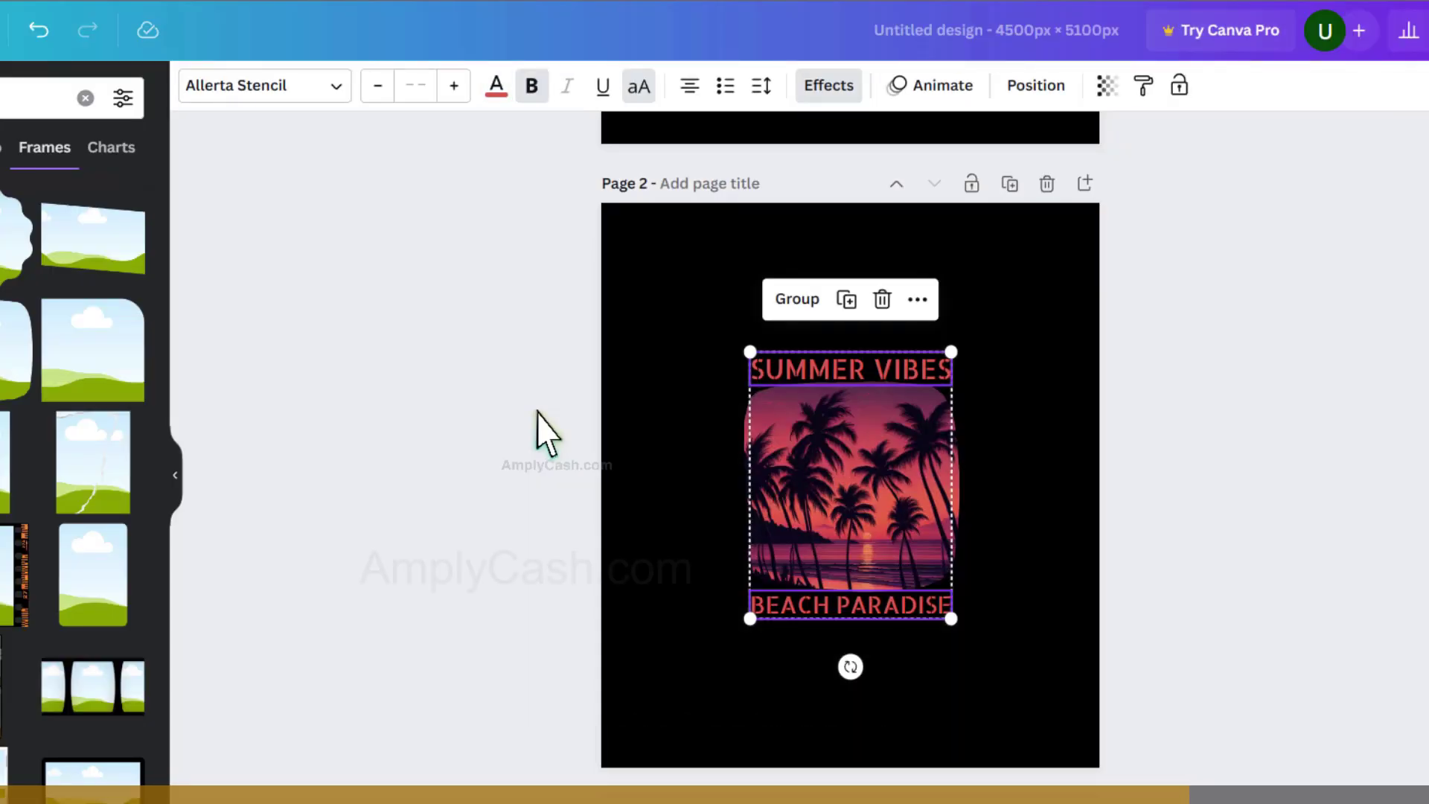
# Step: Make the background dark purple and enlarge the design group to fill the page
pyautogui.click(648, 393)
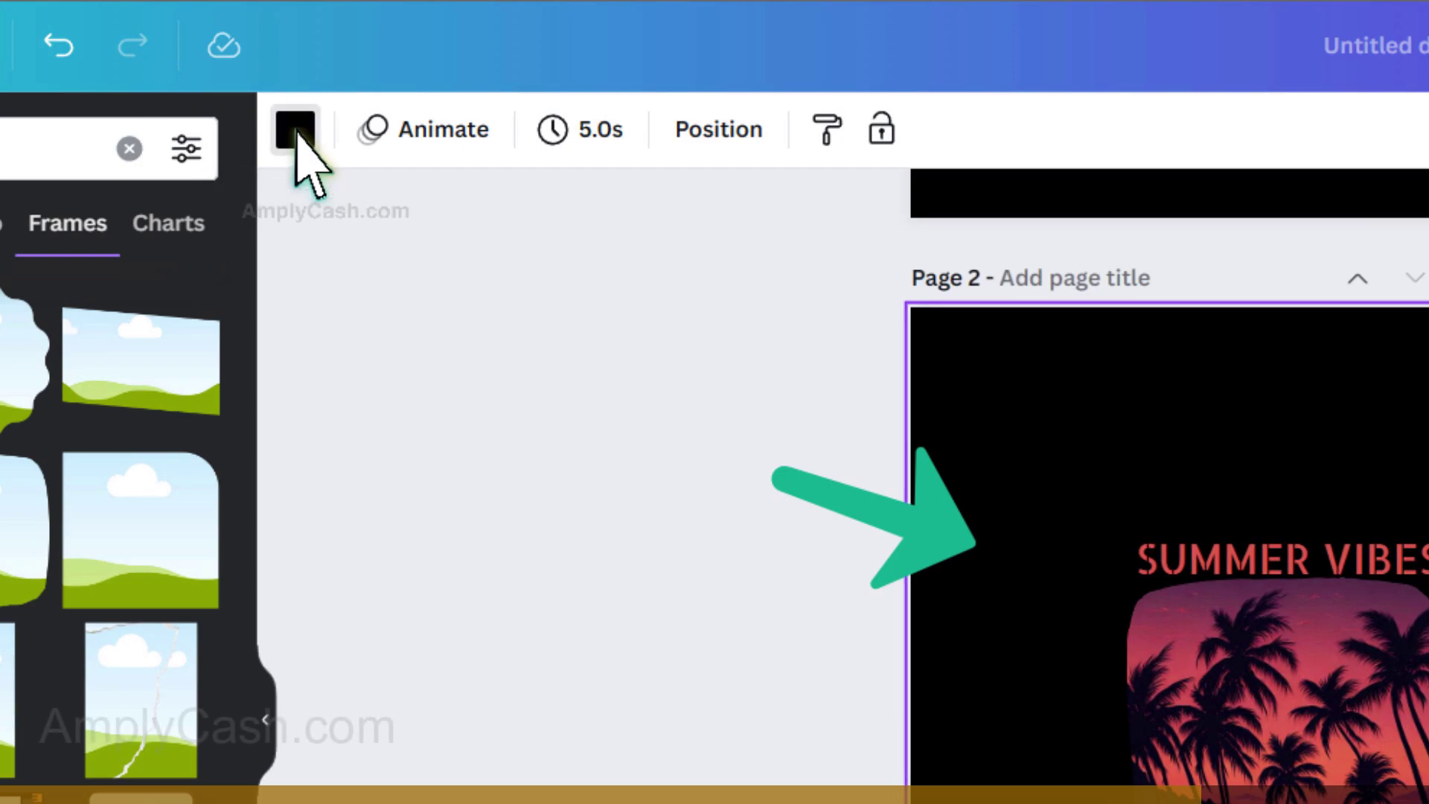
pyautogui.click(297, 131)
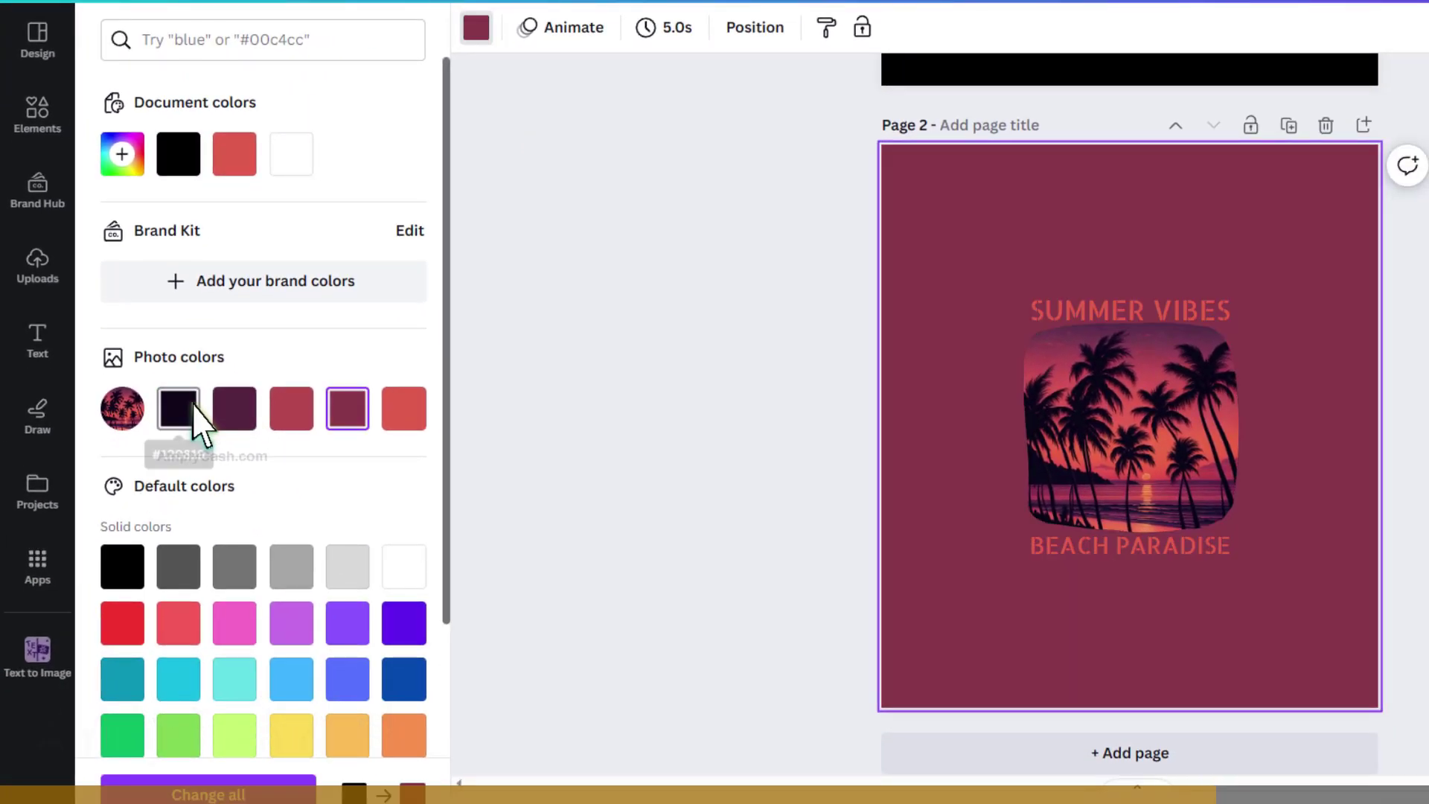
pyautogui.click(193, 406)
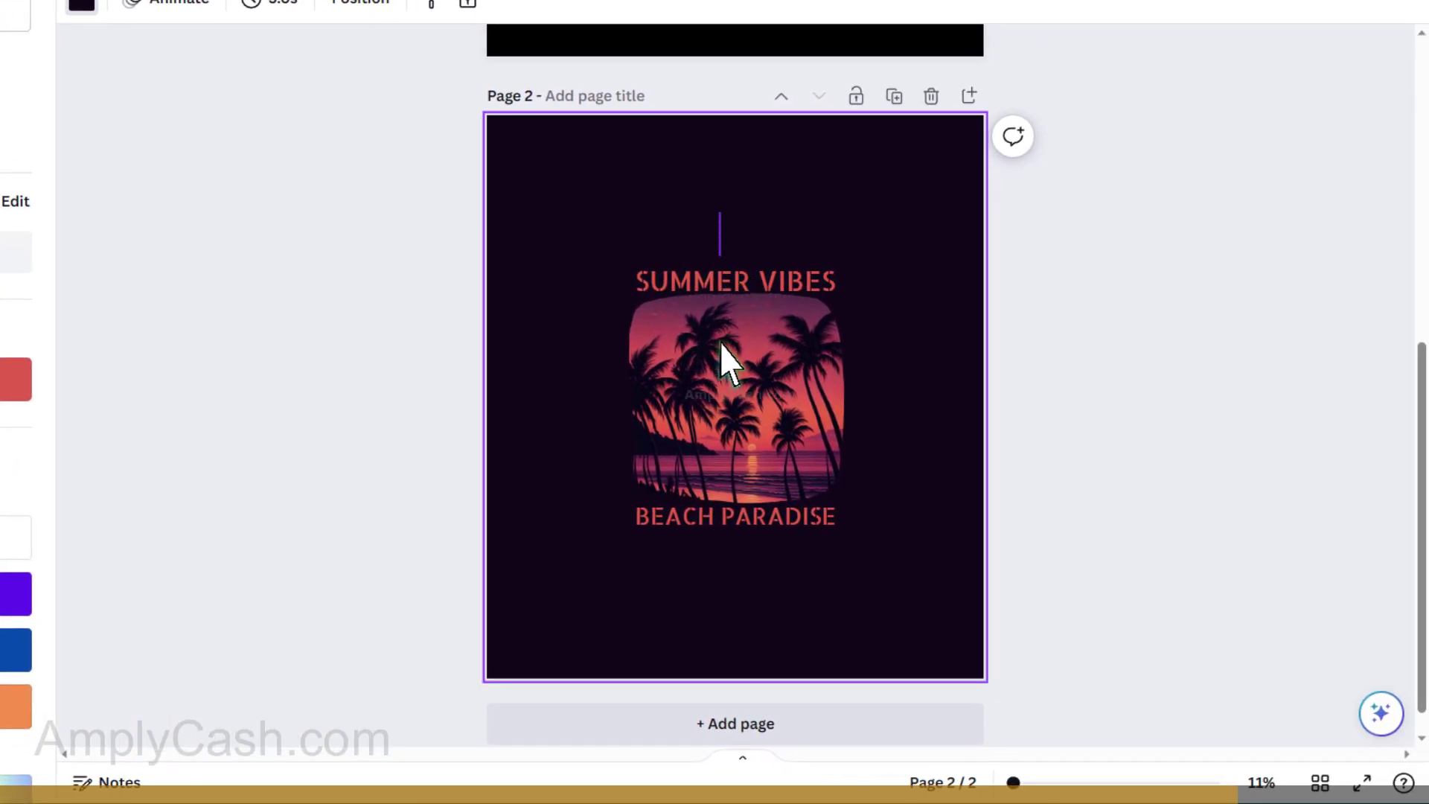
pyautogui.click(744, 545)
pyautogui.moveTo(737, 446); pyautogui.dragTo(591, 294)
pyautogui.moveTo(702, 383); pyautogui.dragTo(981, 675)
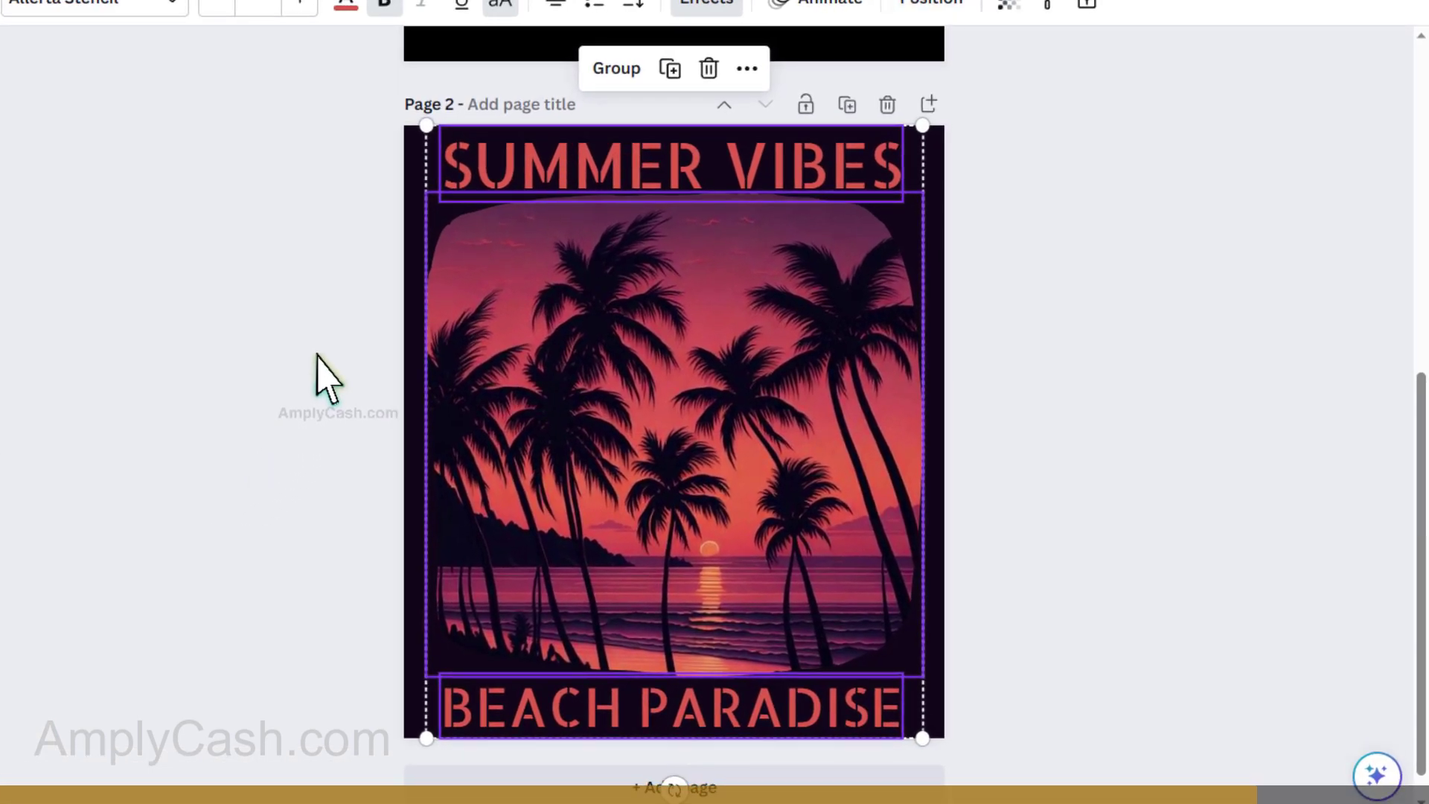
pyautogui.click(320, 377)
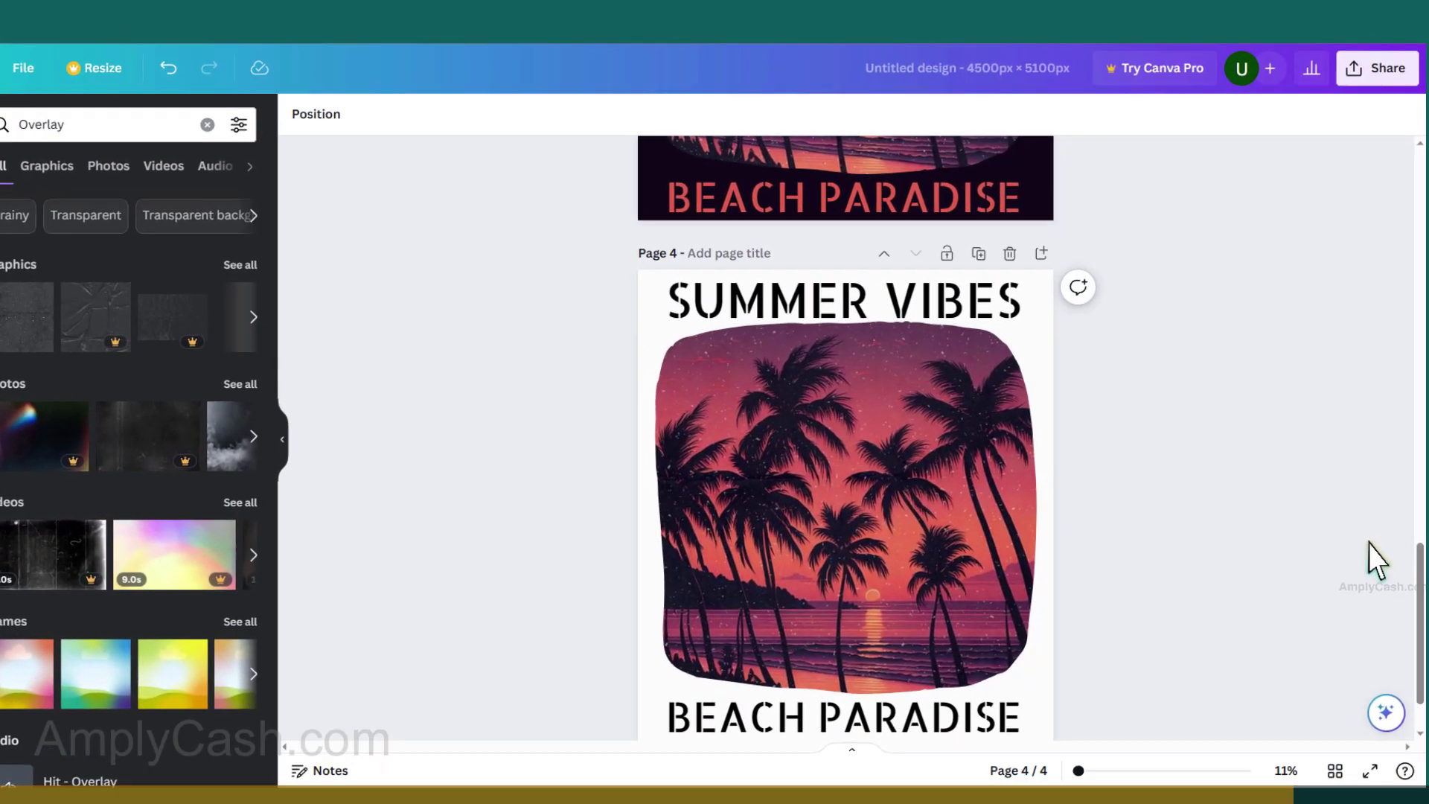
# Step: Download all pages of the Canva design as PNG images via Share > Download
pyautogui.click(1391, 64)
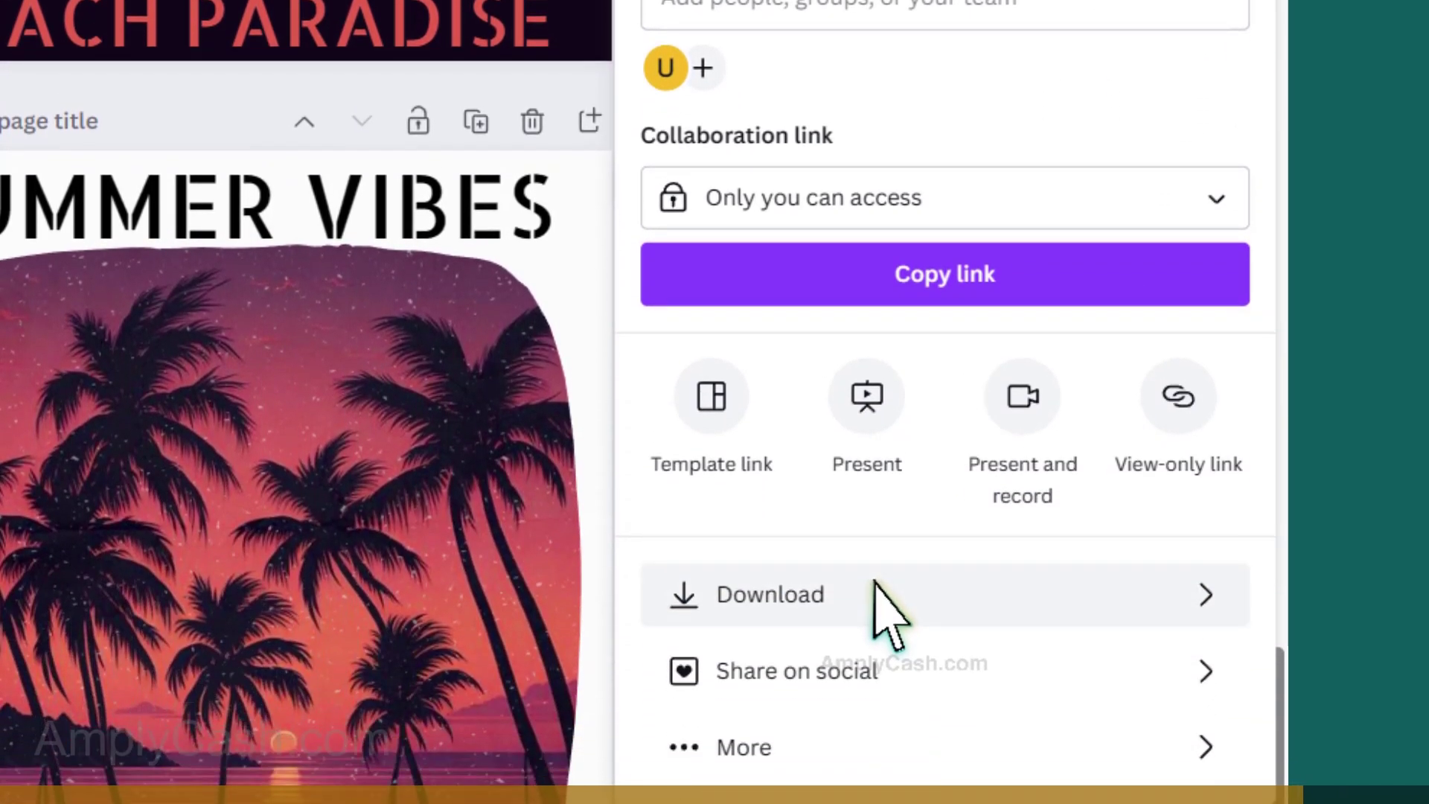
pyautogui.click(887, 593)
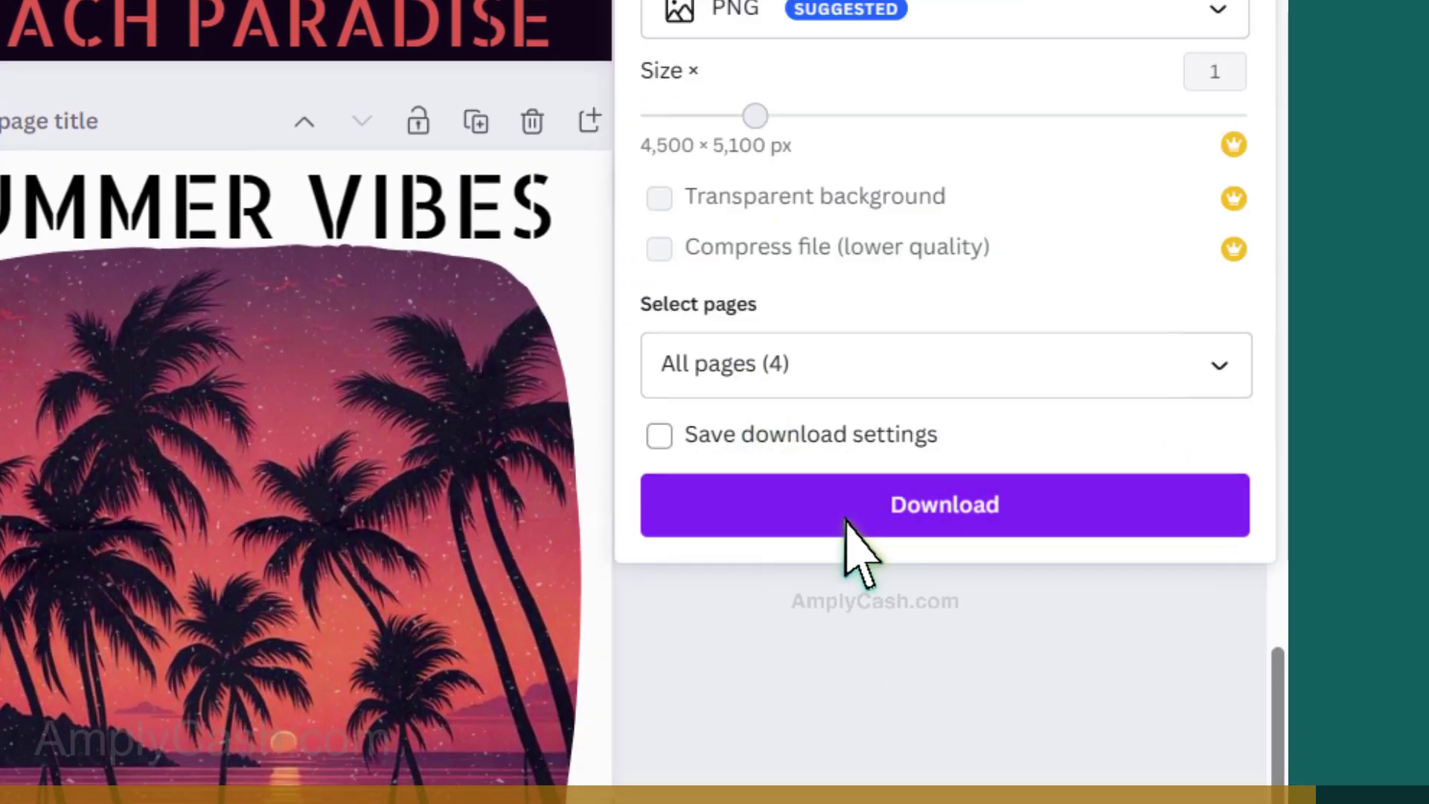
pyautogui.click(860, 505)
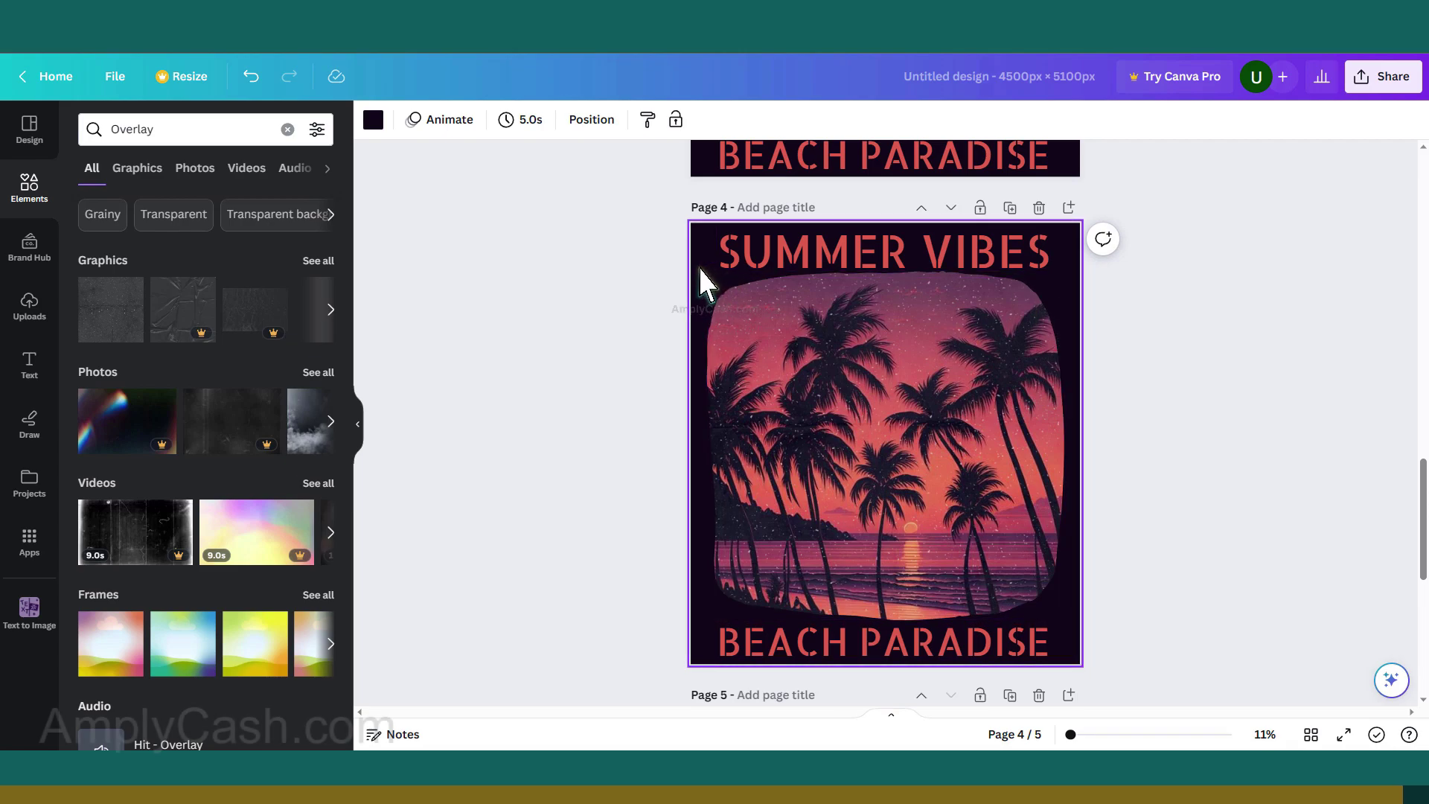
# Step: Set the page background colour behind the framed beach design to light green
pyautogui.click(373, 120)
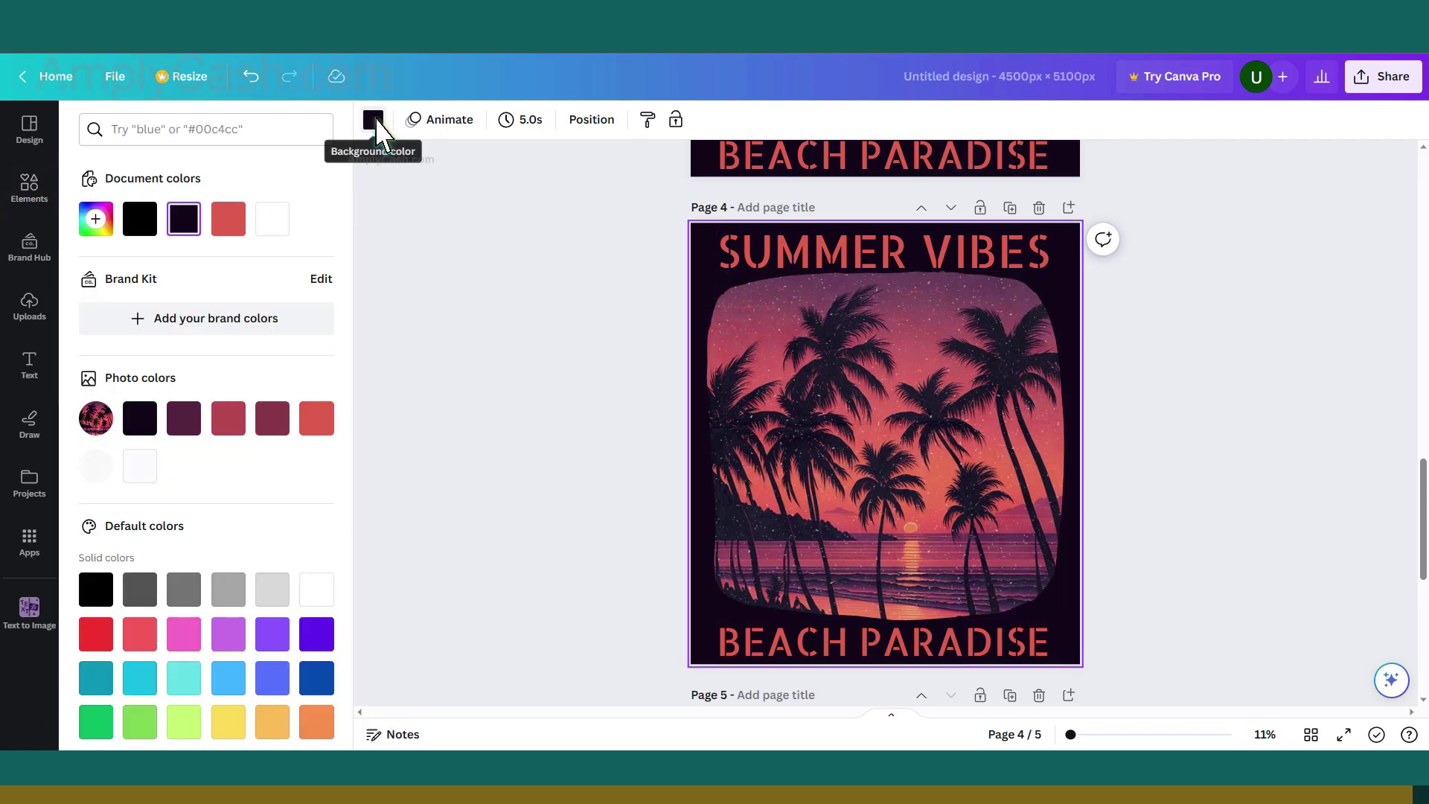
pyautogui.click(128, 726)
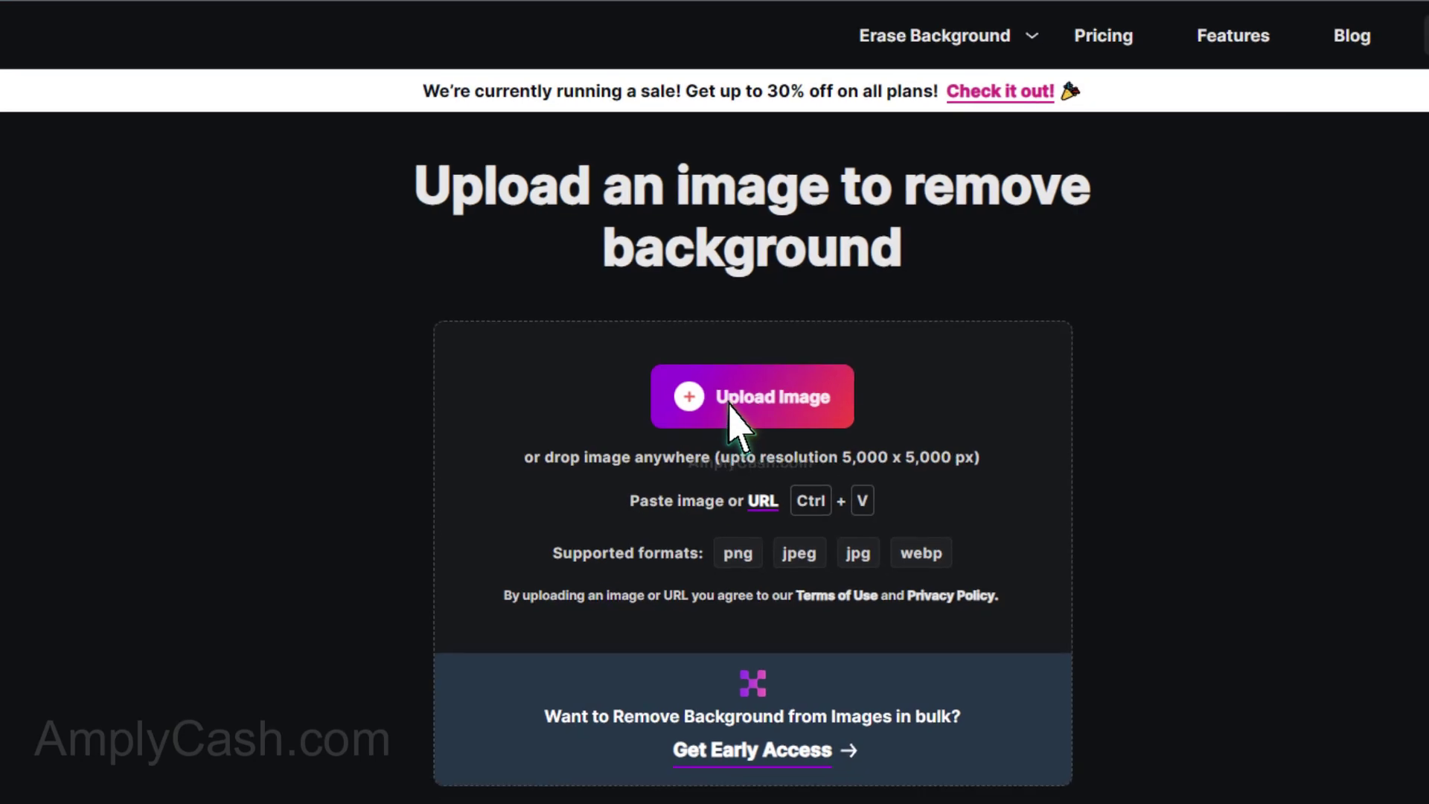
# Step: Upload Summer vibe.png to Erase.bg to get a background-removed copy
pyautogui.click(737, 413)
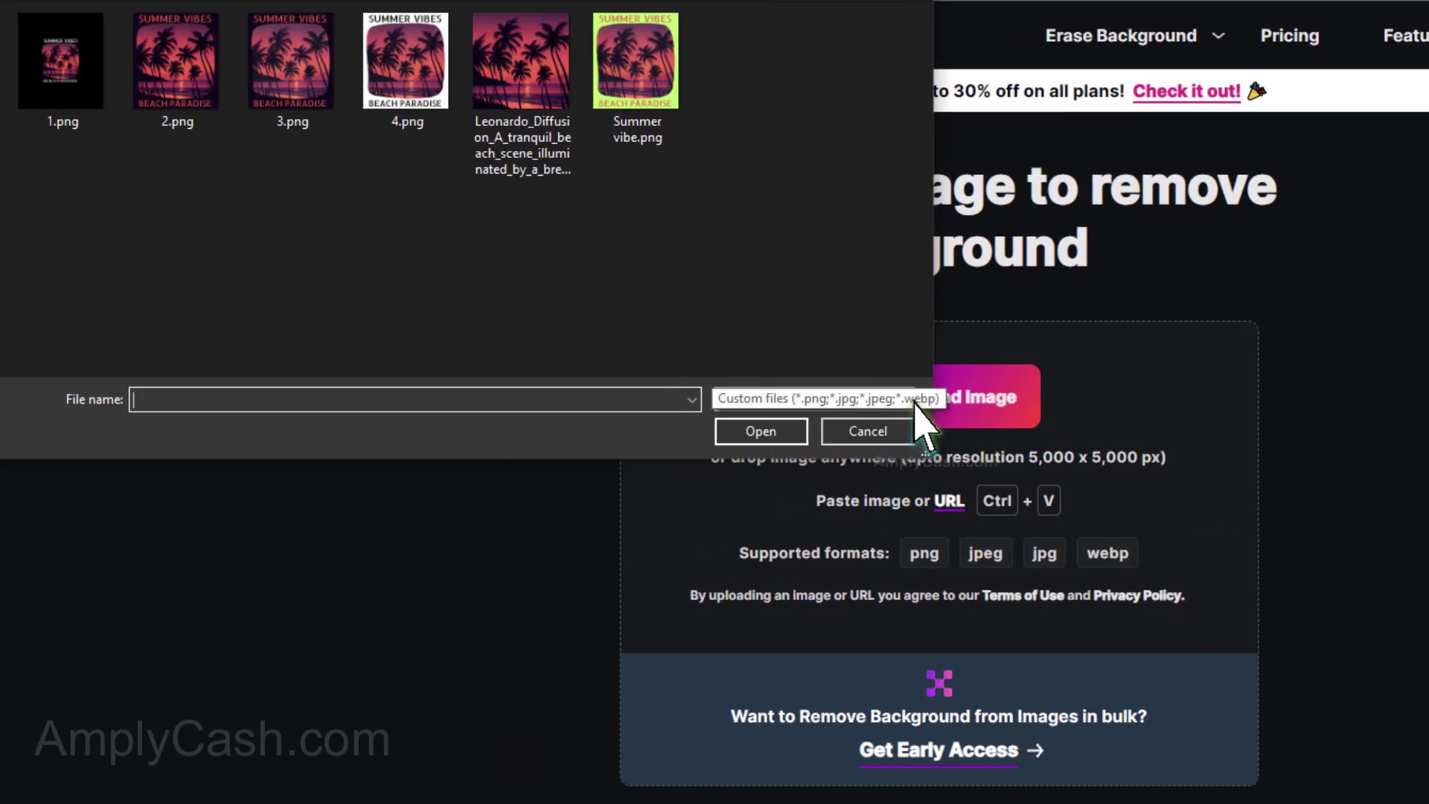
pyautogui.click(760, 431)
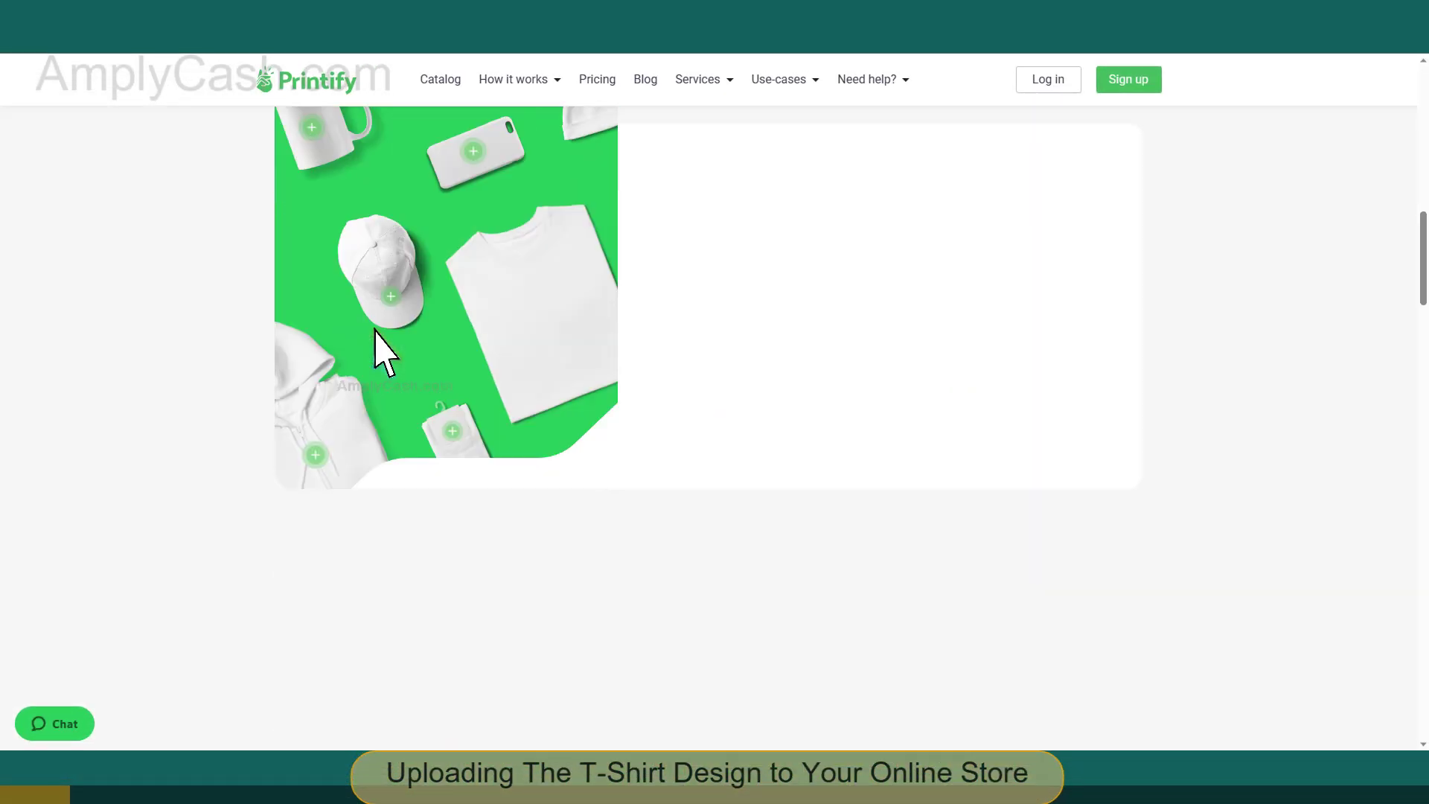
pyautogui.scroll(-3, 379, 348)
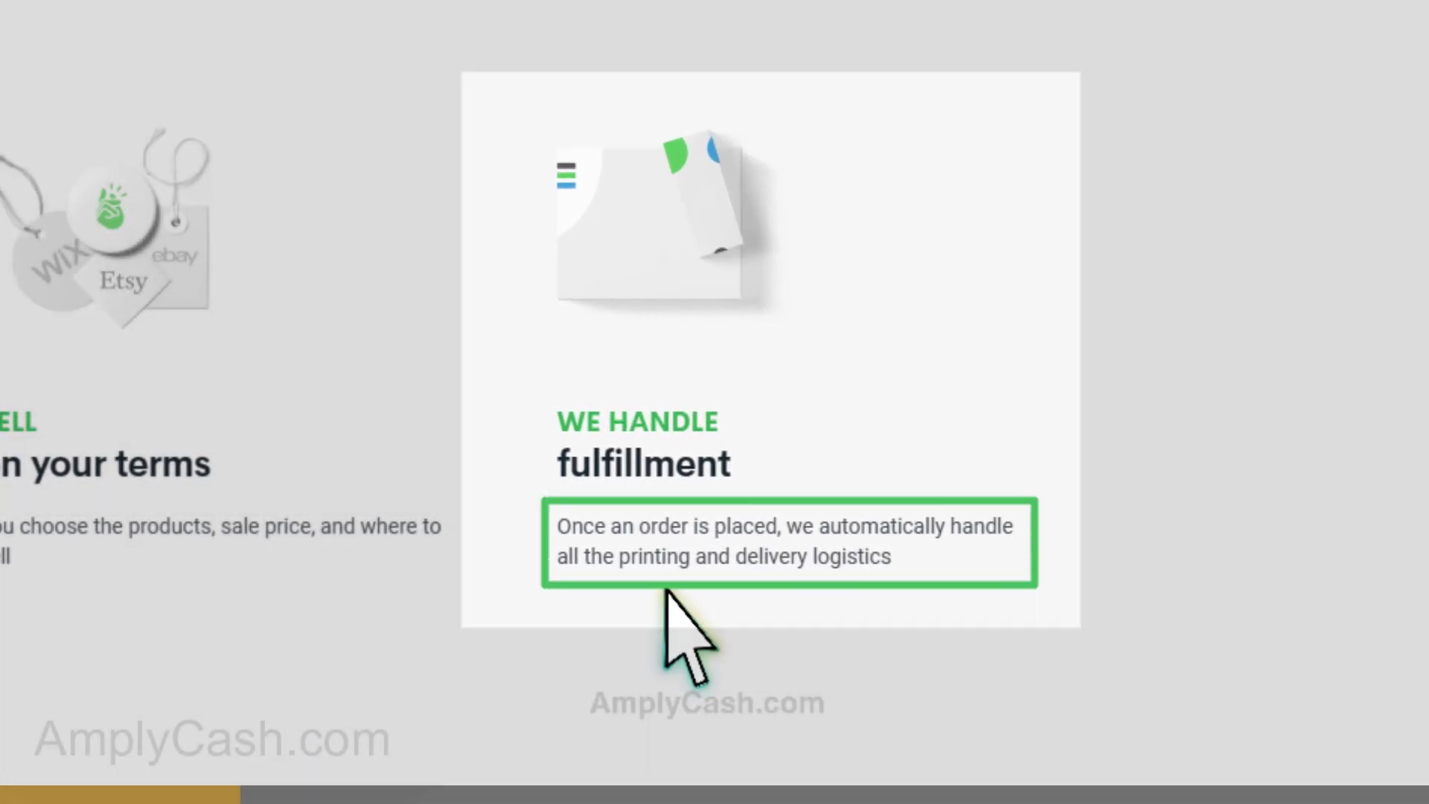
pyautogui.scroll(-5, 669, 603)
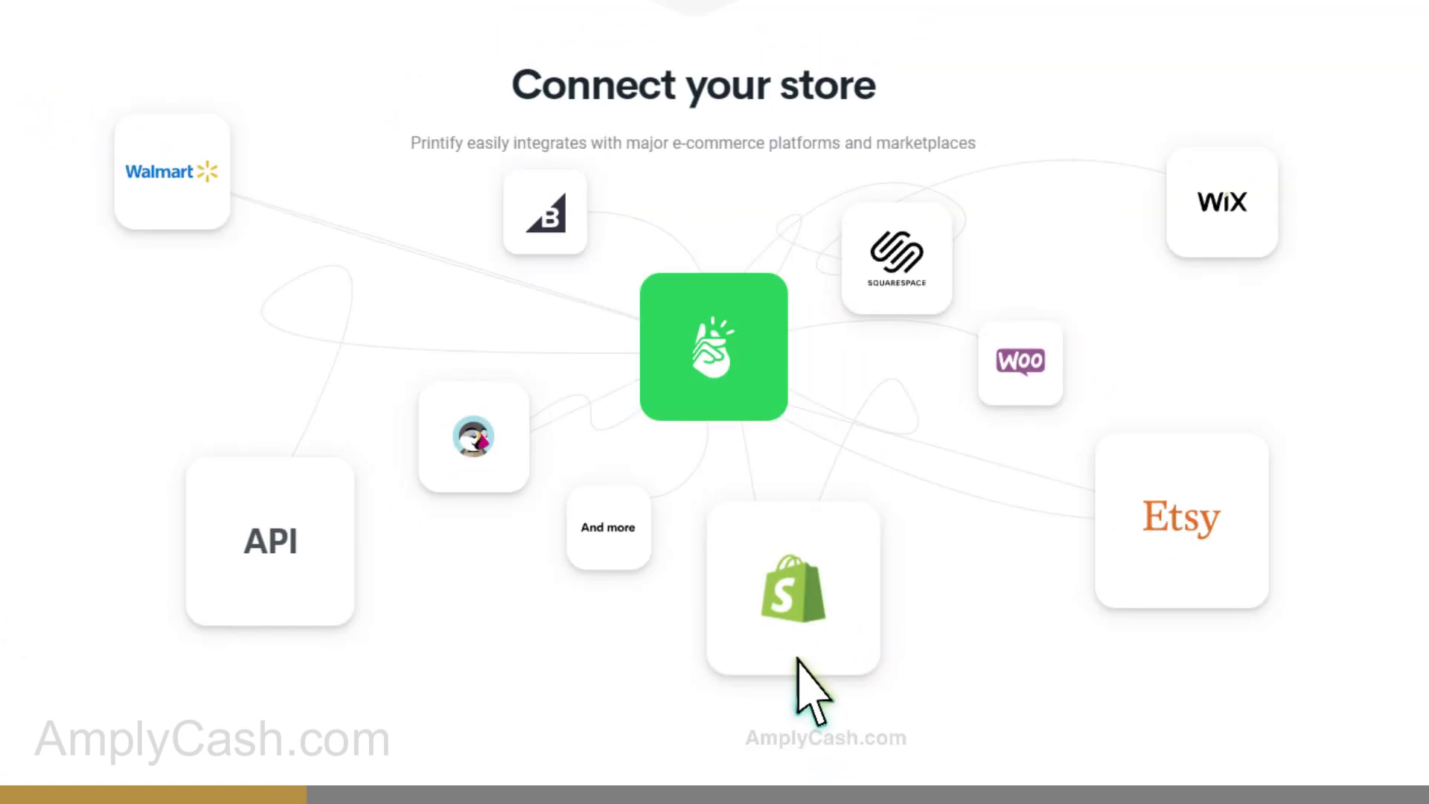
pyautogui.scroll(-3, 943, 592)
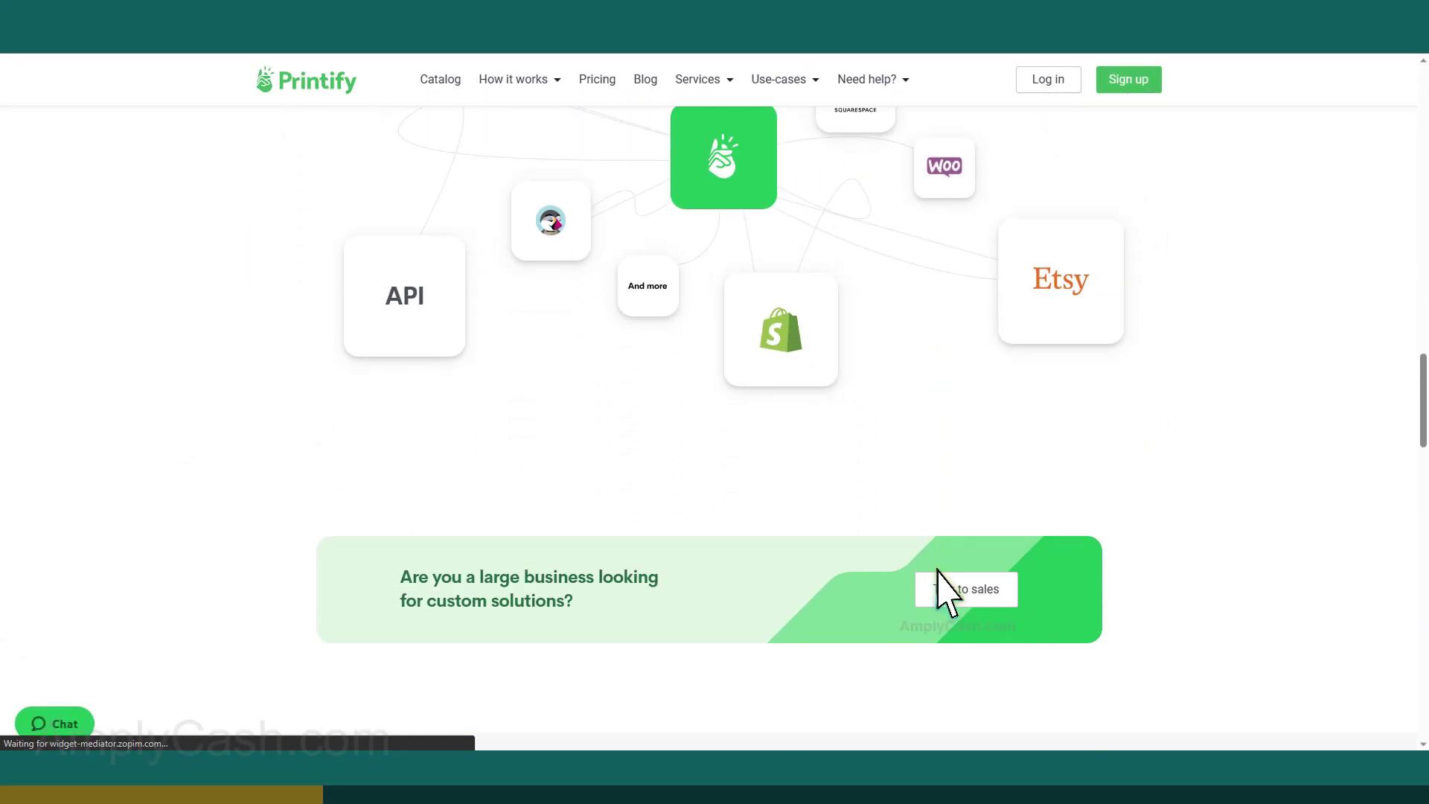
pyautogui.scroll(-3, 944, 592)
pyautogui.scroll(-3, 944, 592)
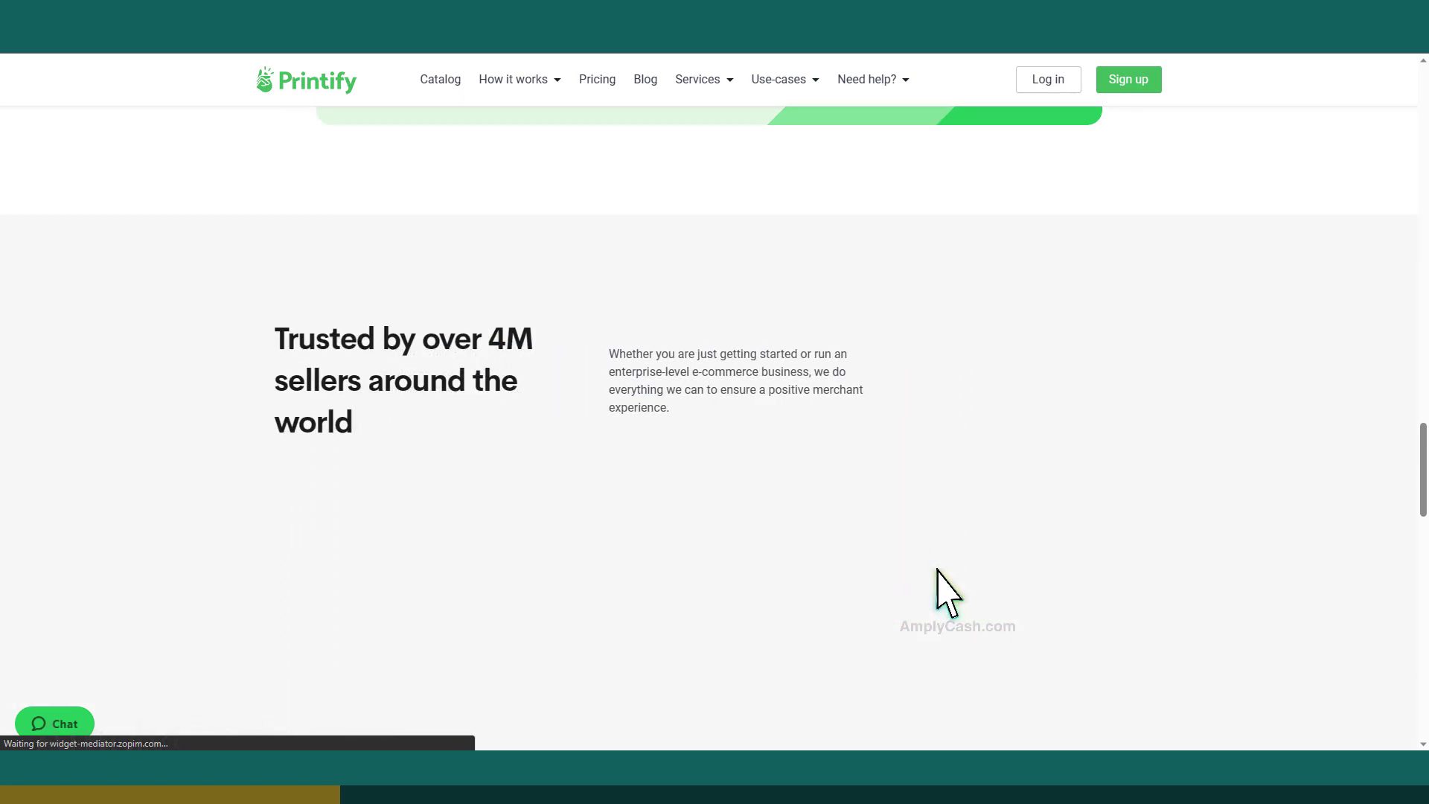
pyautogui.scroll(-3, 943, 592)
pyautogui.scroll(-5, 943, 592)
pyautogui.scroll(-2, 944, 592)
pyautogui.scroll(-3, 943, 592)
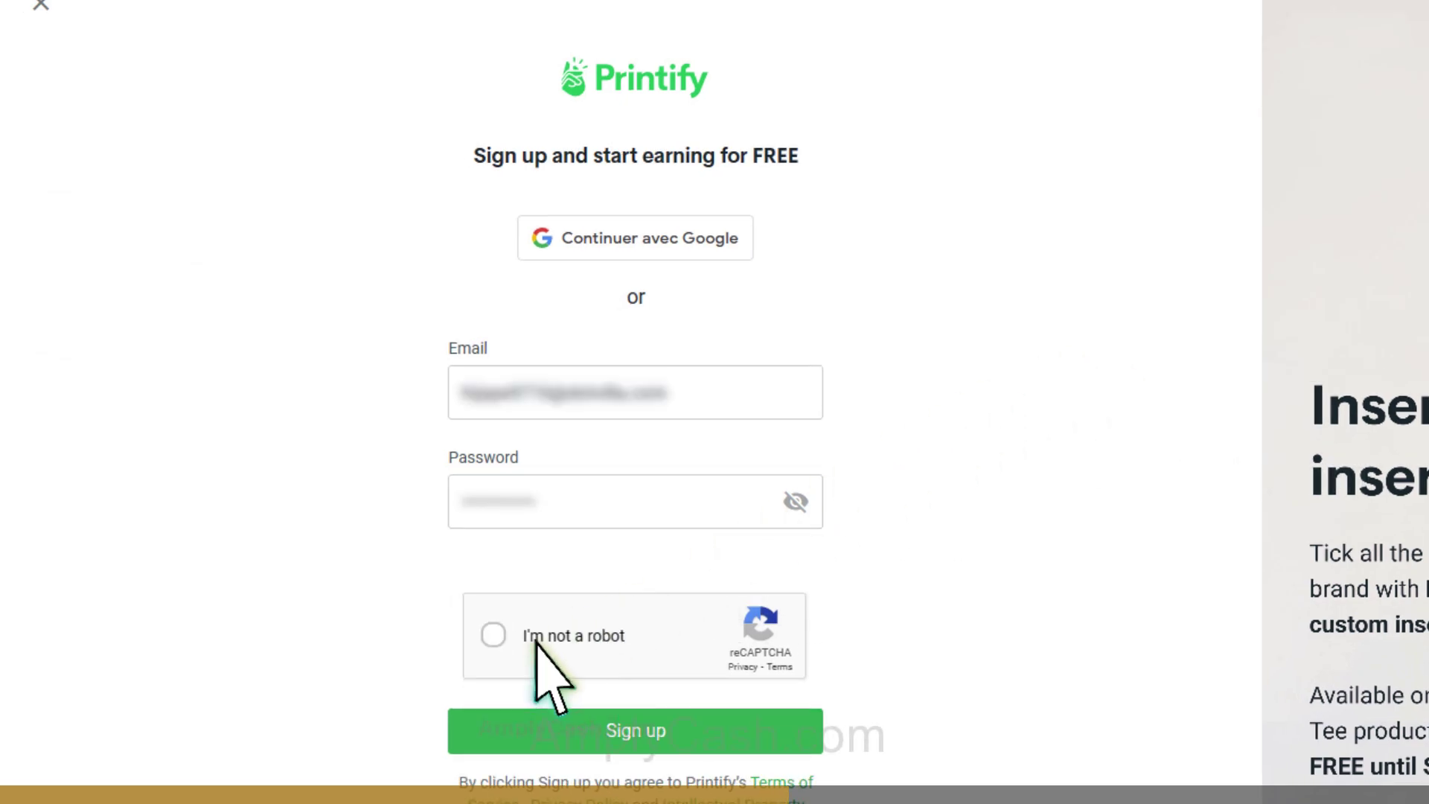
pyautogui.scroll(-2, 854, 670)
# Step: Submit sign-up and answer onboarding as a social media influencer starting a first business, found via Youtube
pyautogui.click(637, 731)
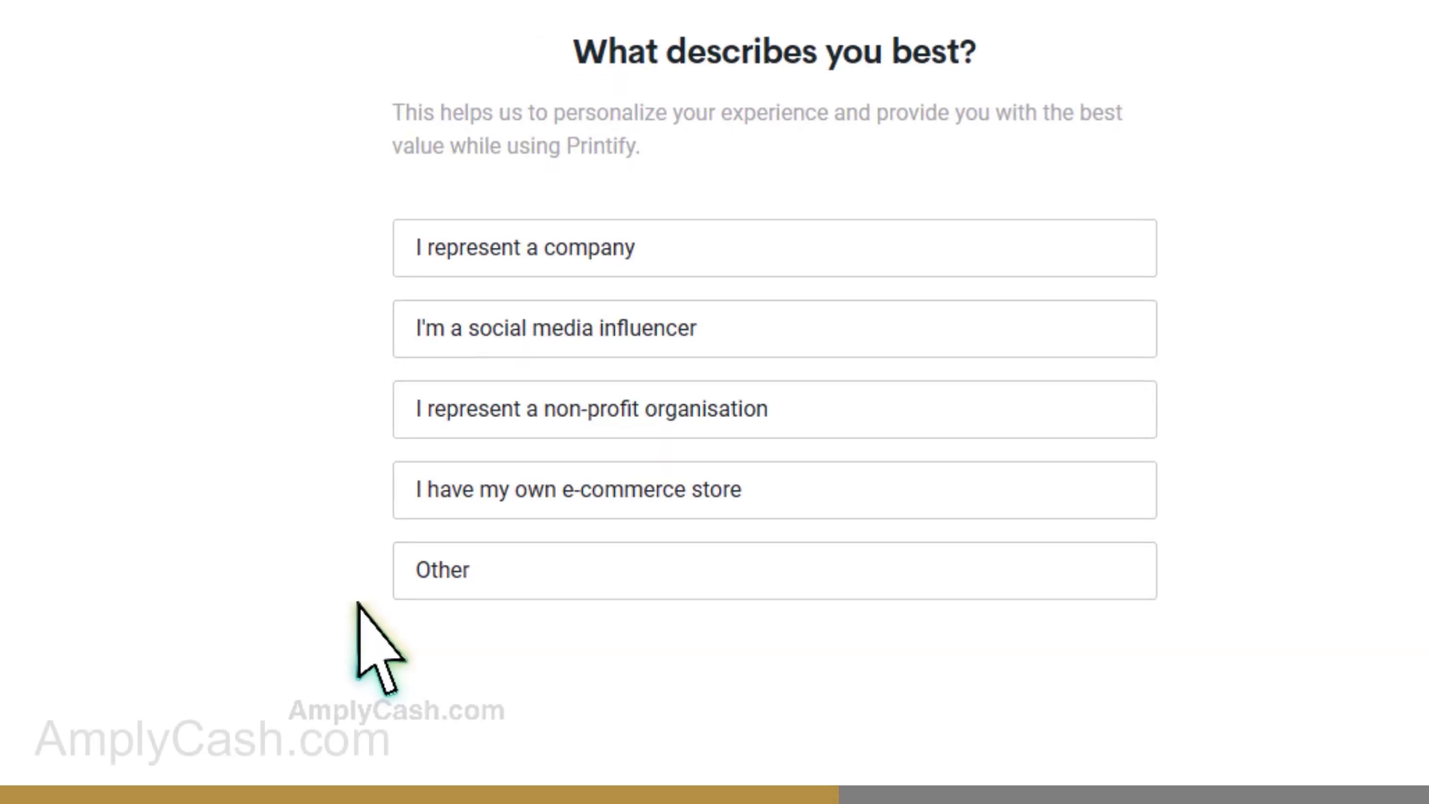
pyautogui.click(640, 323)
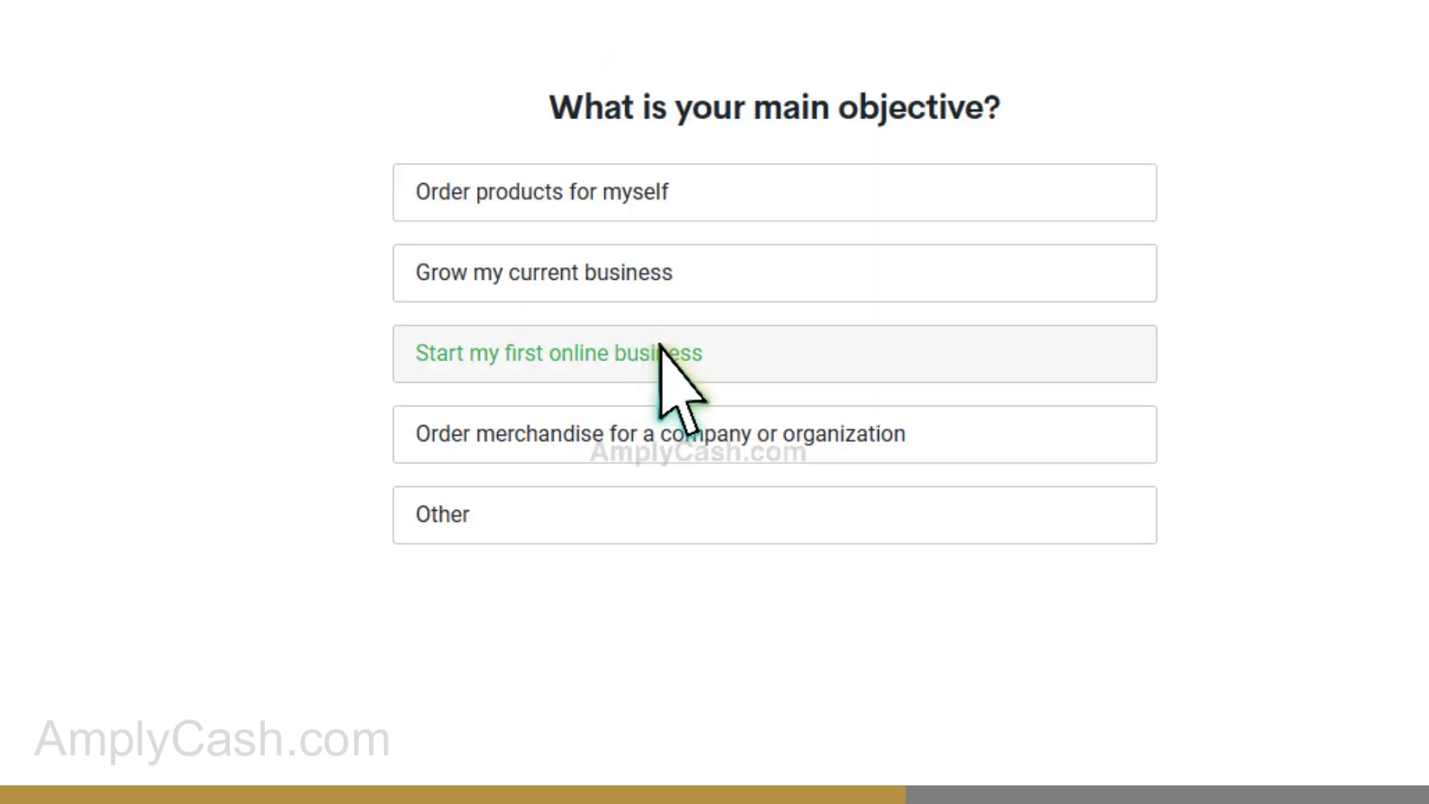
pyautogui.click(661, 349)
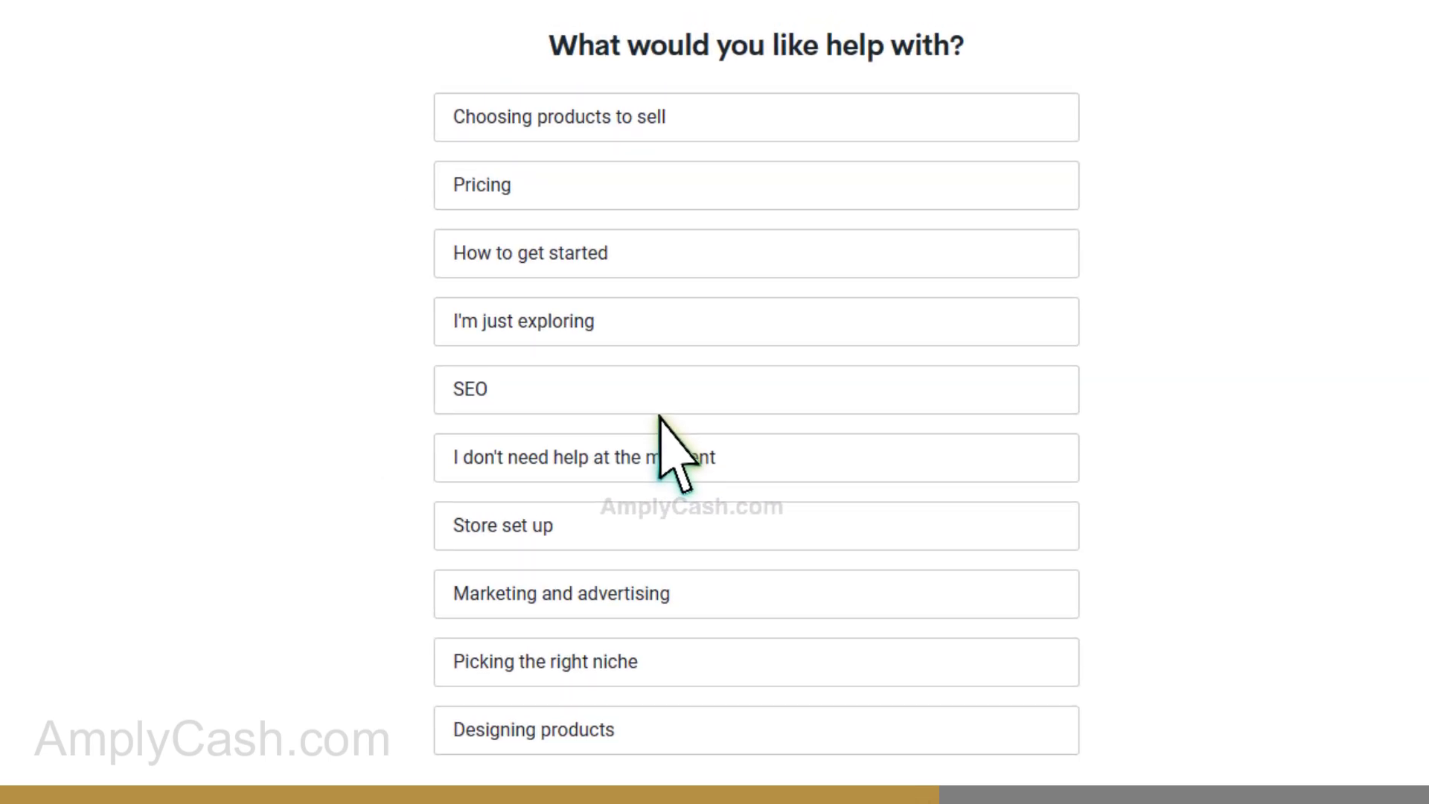
pyautogui.click(648, 320)
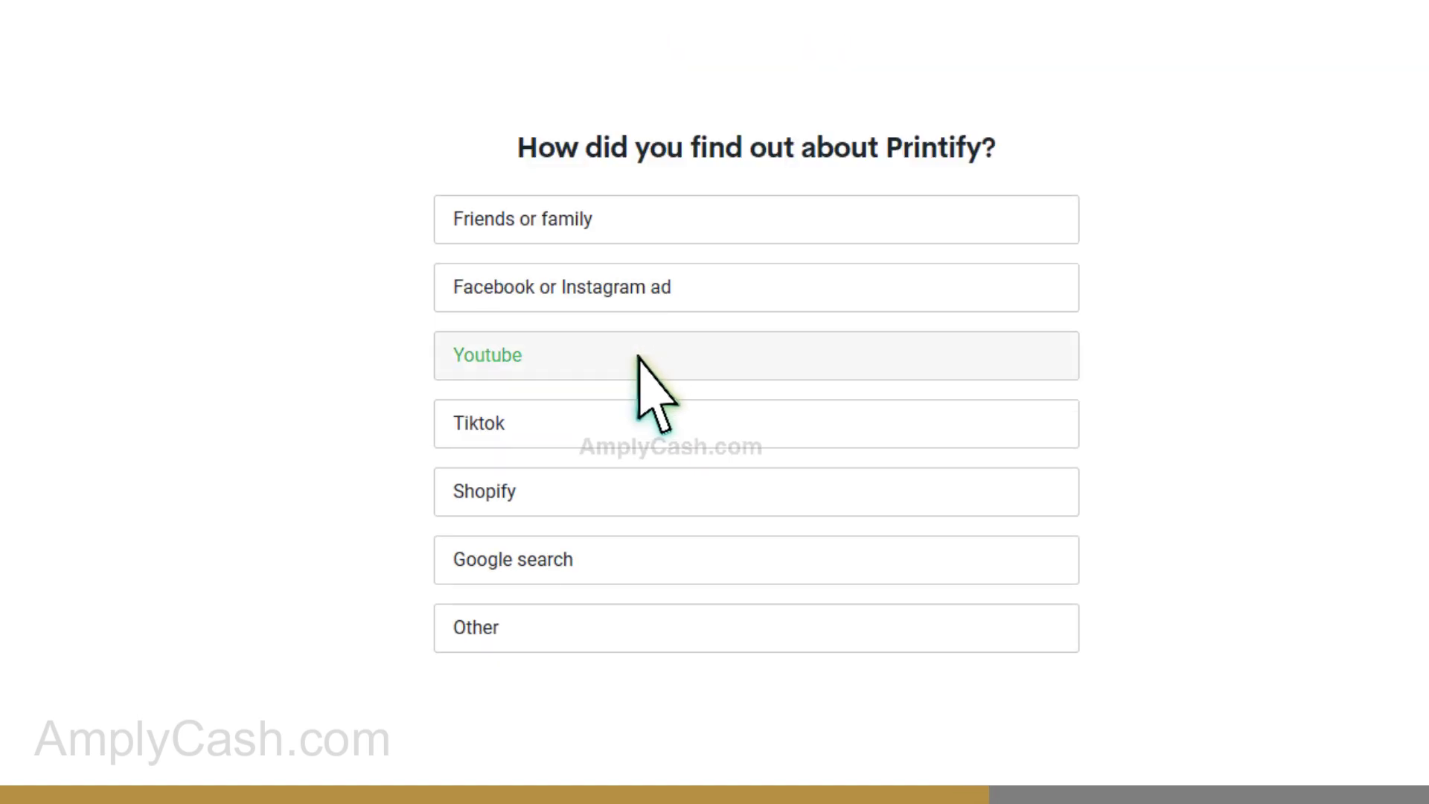
pyautogui.click(640, 360)
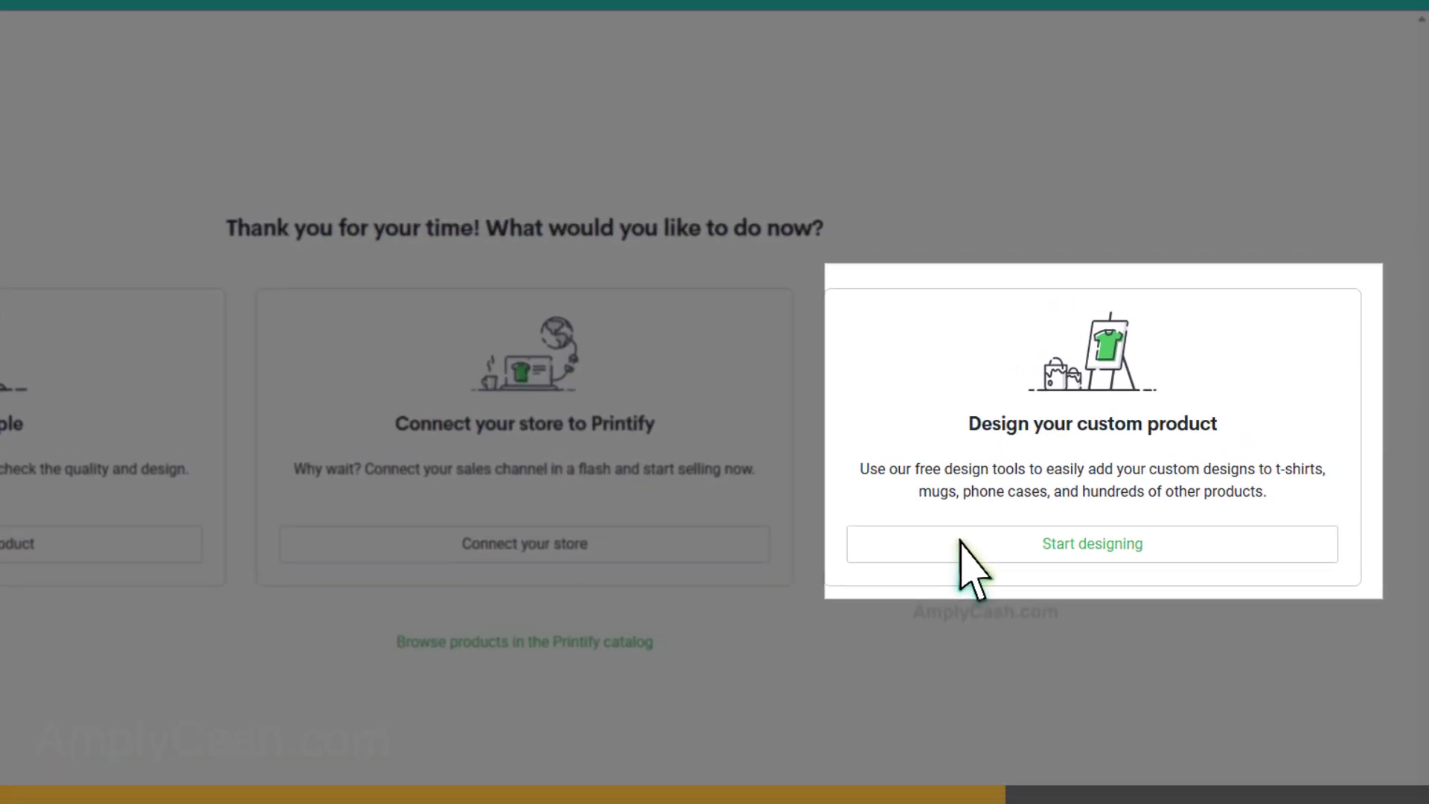
# Step: Begin designing a custom product, landing on the Product Catalog
pyautogui.click(958, 548)
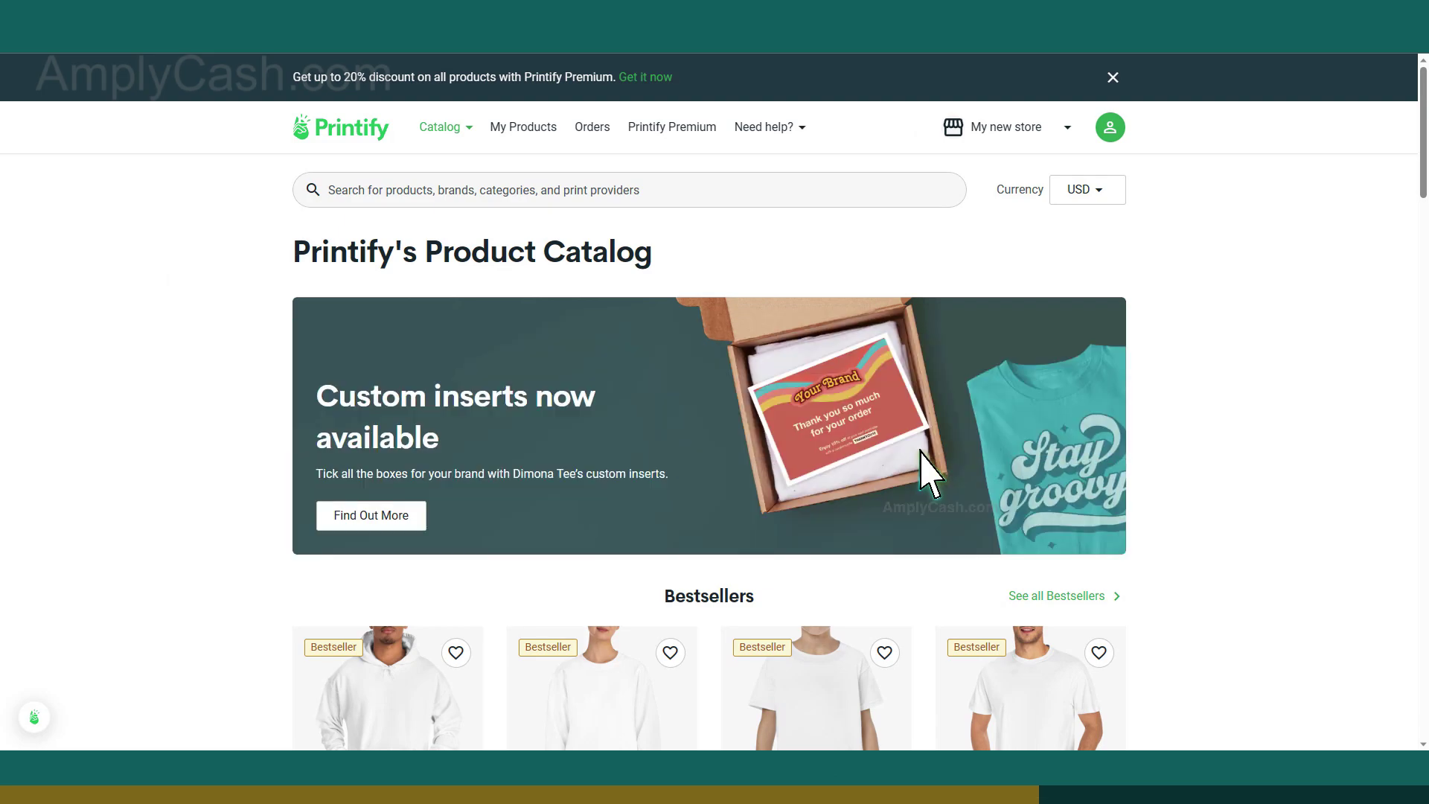
pyautogui.scroll(-2, 930, 472)
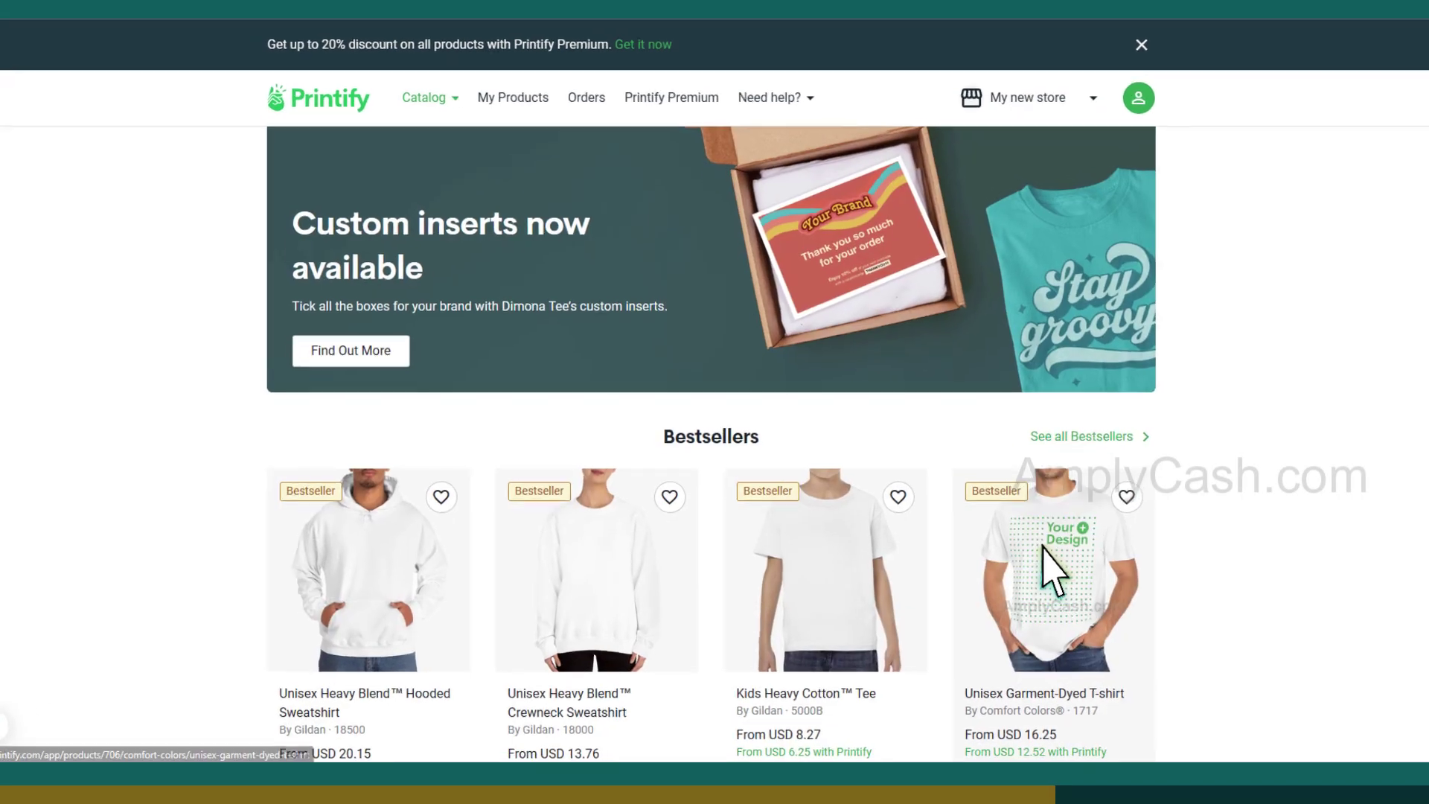
# Step: Place the Summer Vibes Beach Paradise design from the device onto the Unisex Heavy Cotton Tee, undoing the resize
pyautogui.click(1058, 595)
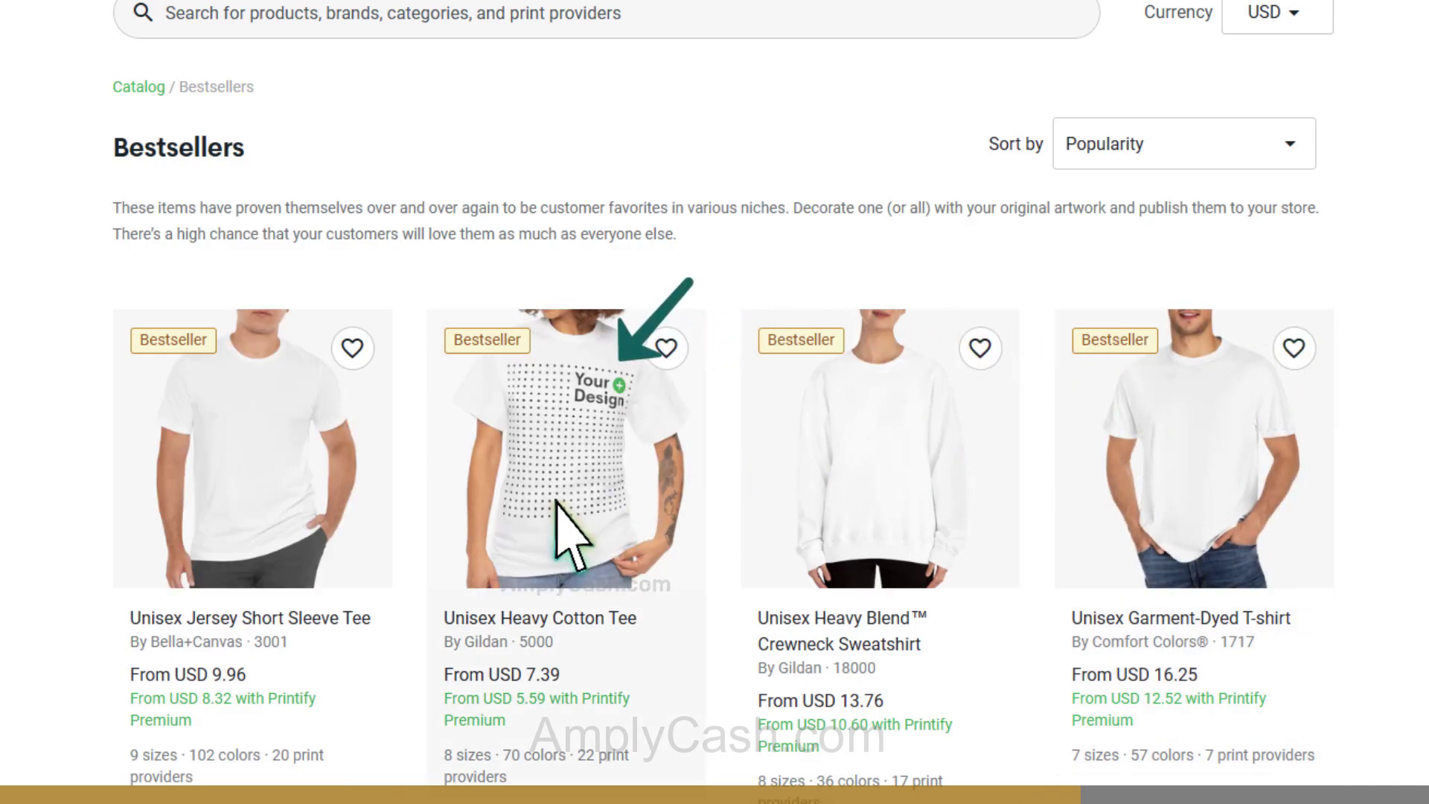
pyautogui.click(563, 519)
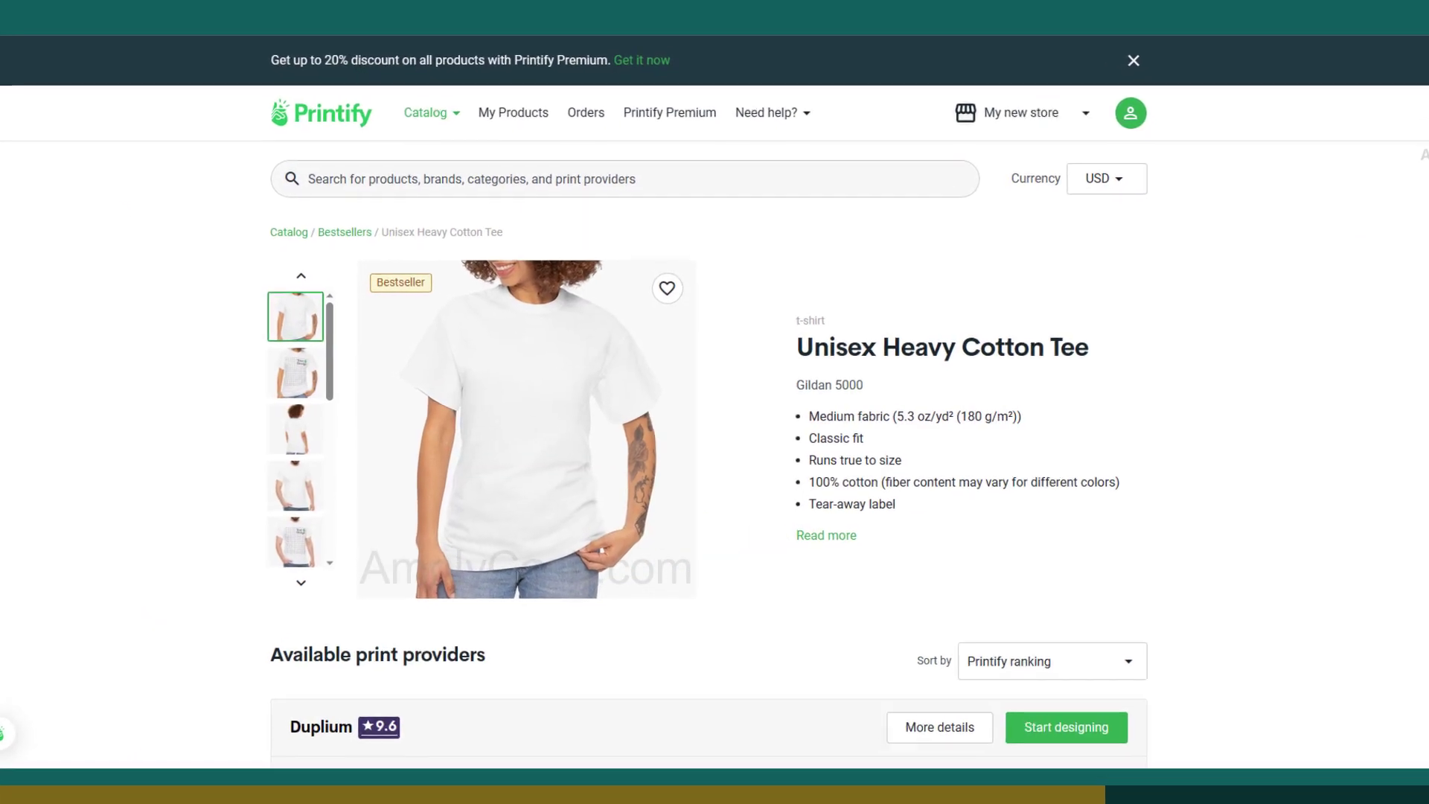
pyautogui.scroll(-3, 715, 447)
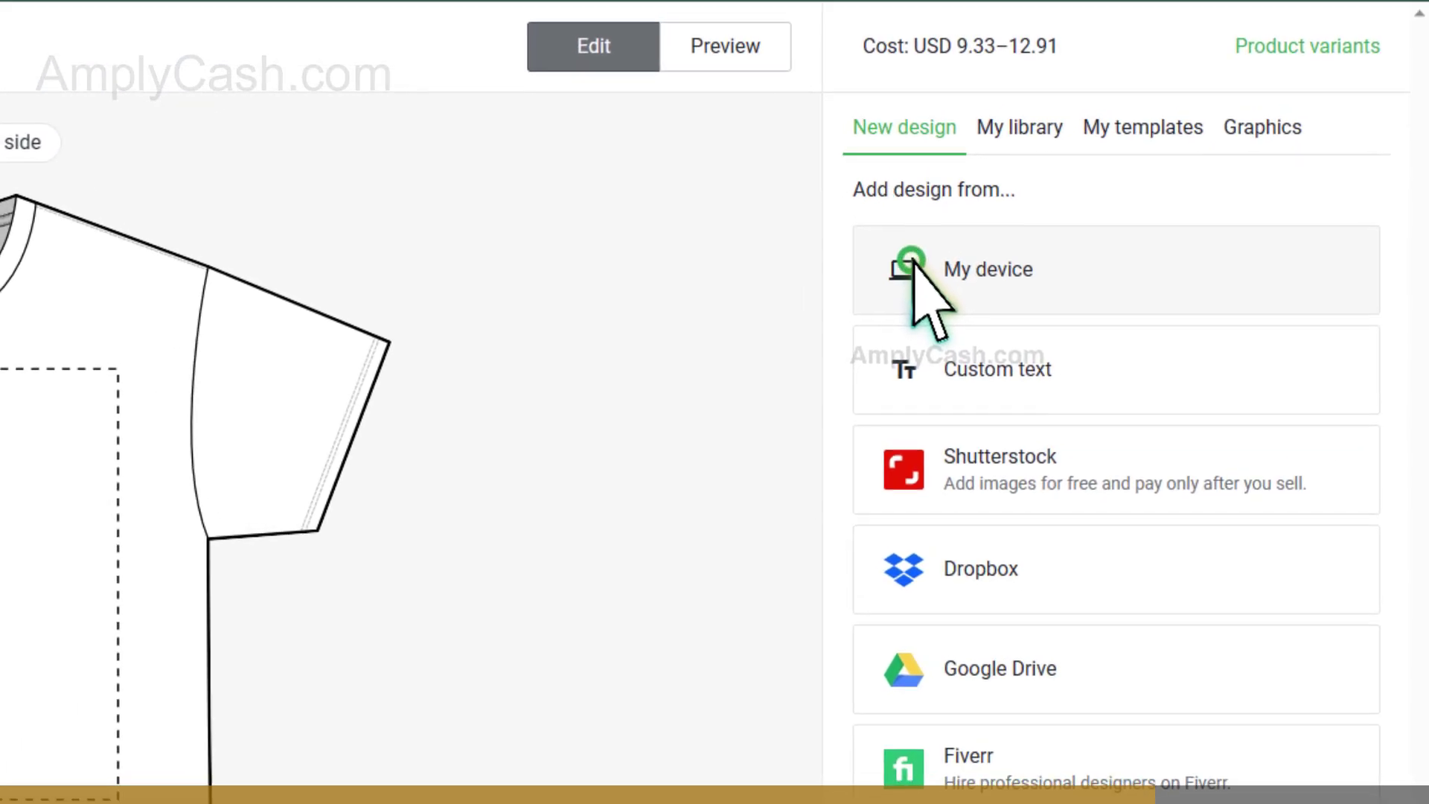
pyautogui.click(911, 266)
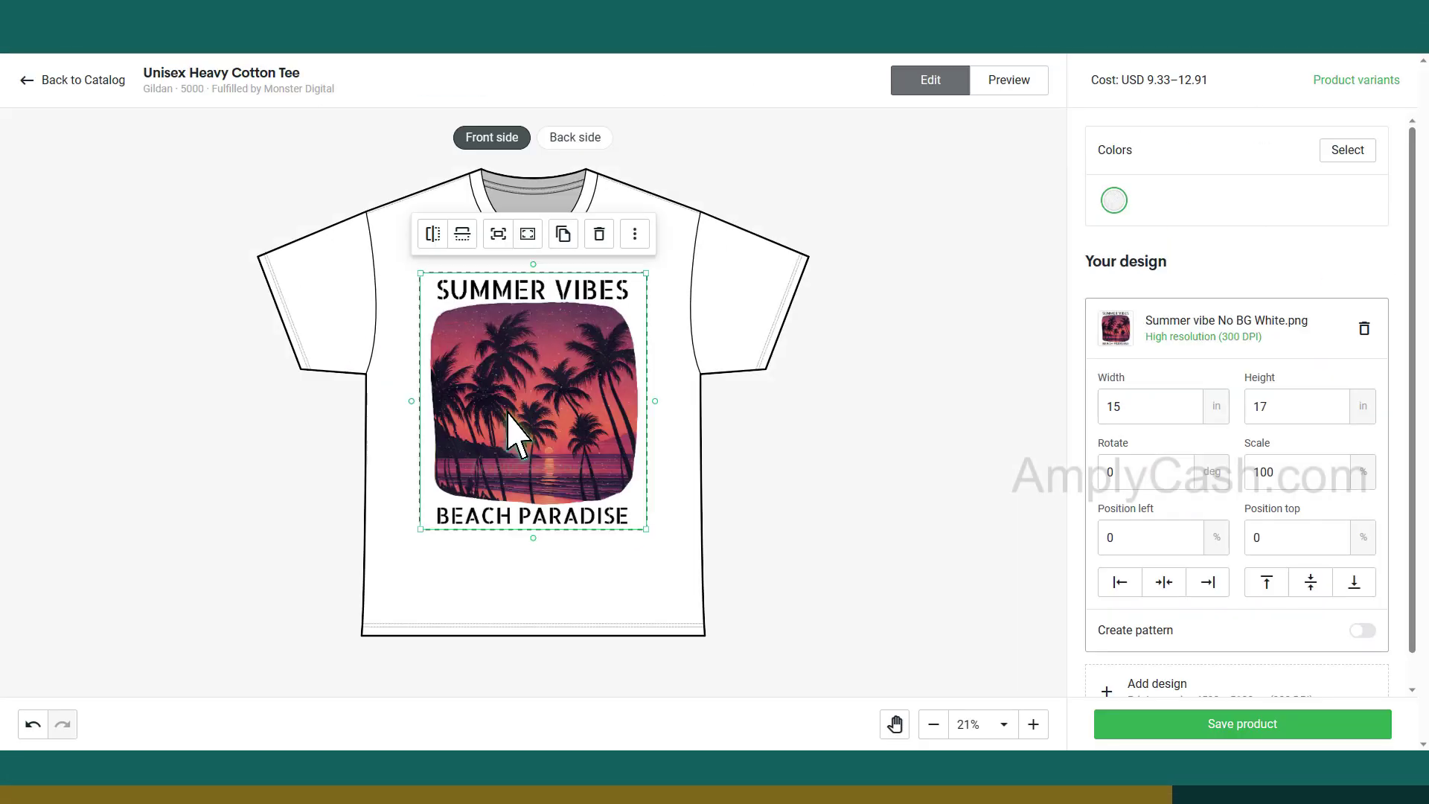
pyautogui.moveTo(514, 435); pyautogui.dragTo(496, 430)
pyautogui.moveTo(646, 527); pyautogui.dragTo(686, 584)
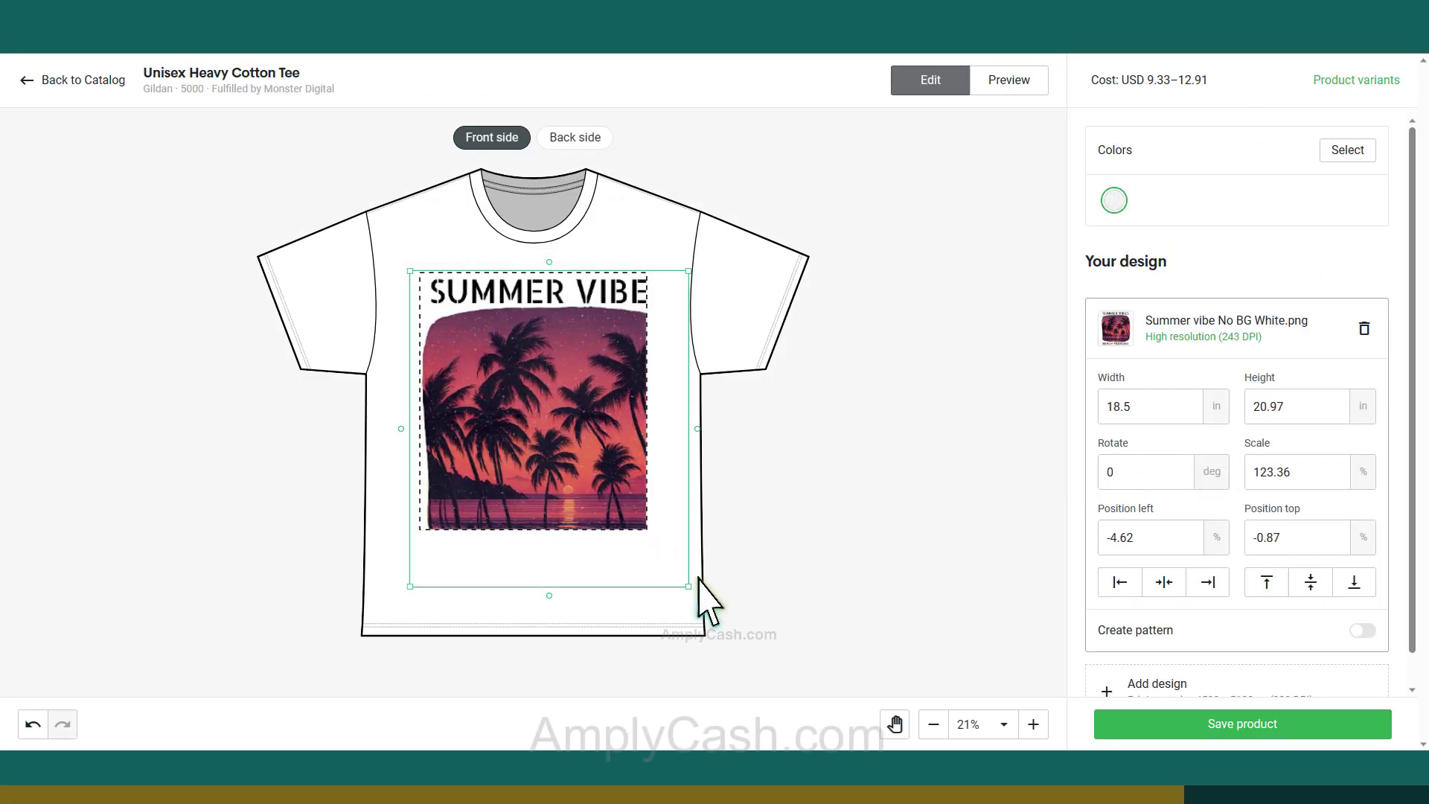
pyautogui.click(32, 724)
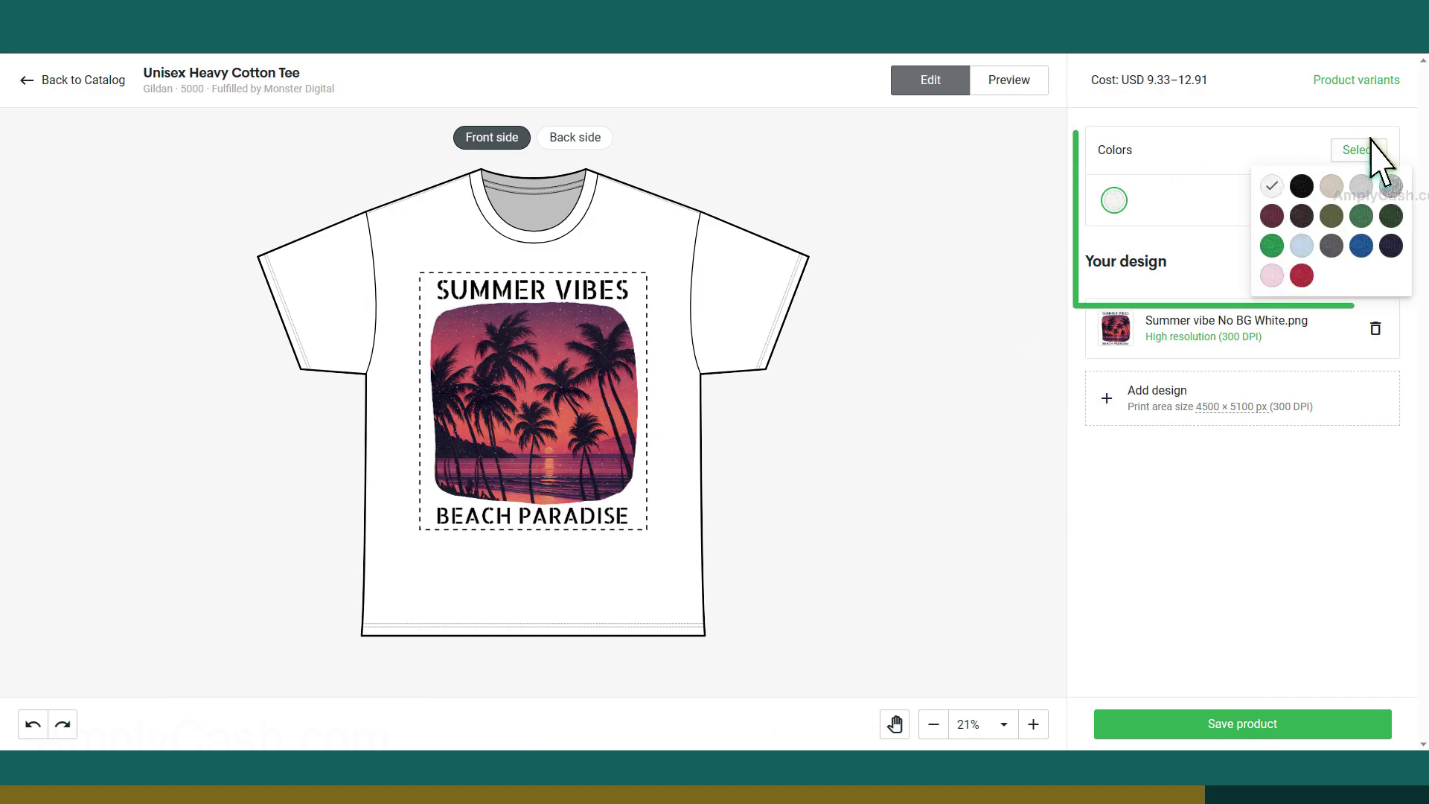
# Step: Add Ice Grey, Turf Green and Light Blue shirt colours alongside white and view the tee in Ice Grey
pyautogui.click(1302, 187)
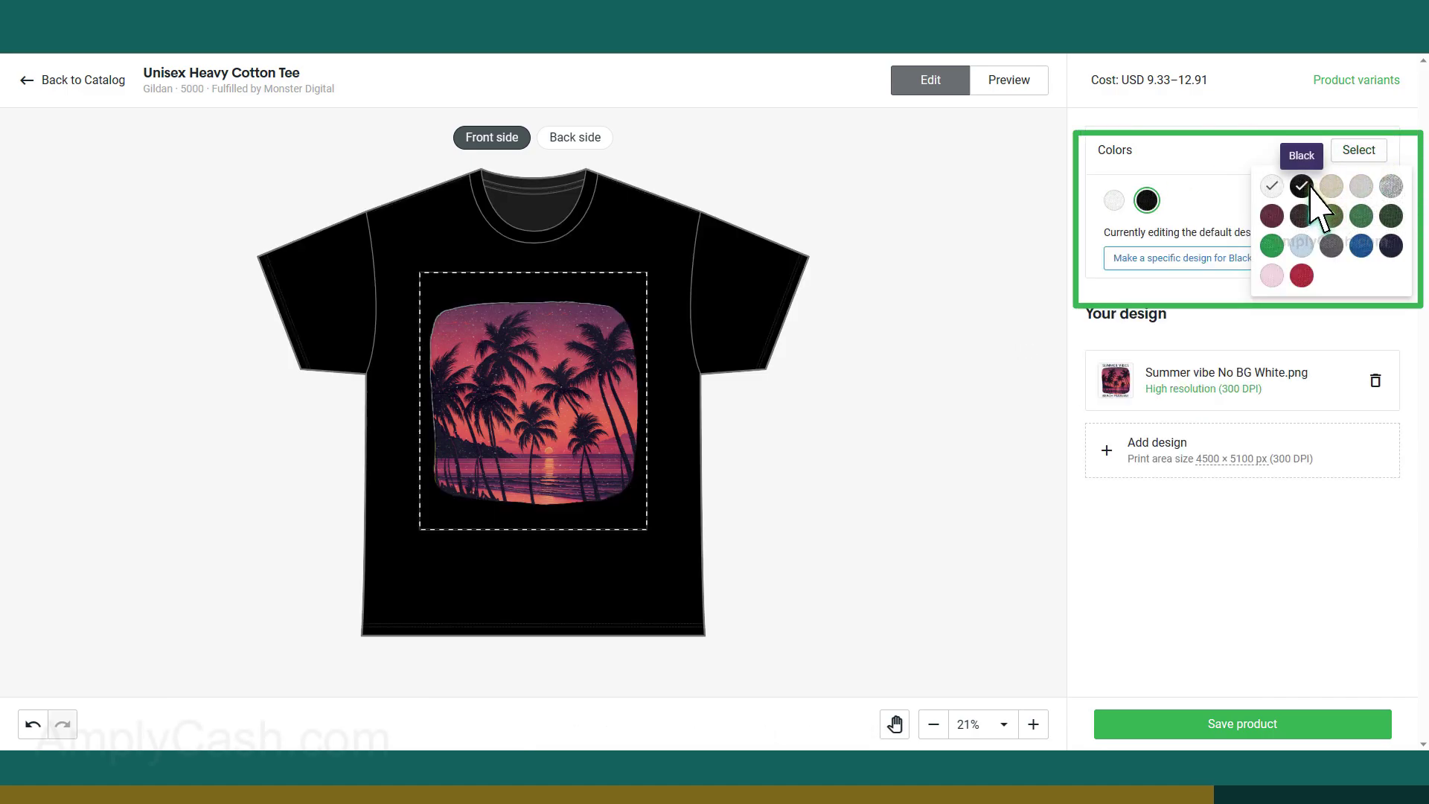
pyautogui.click(1361, 186)
pyautogui.click(1362, 218)
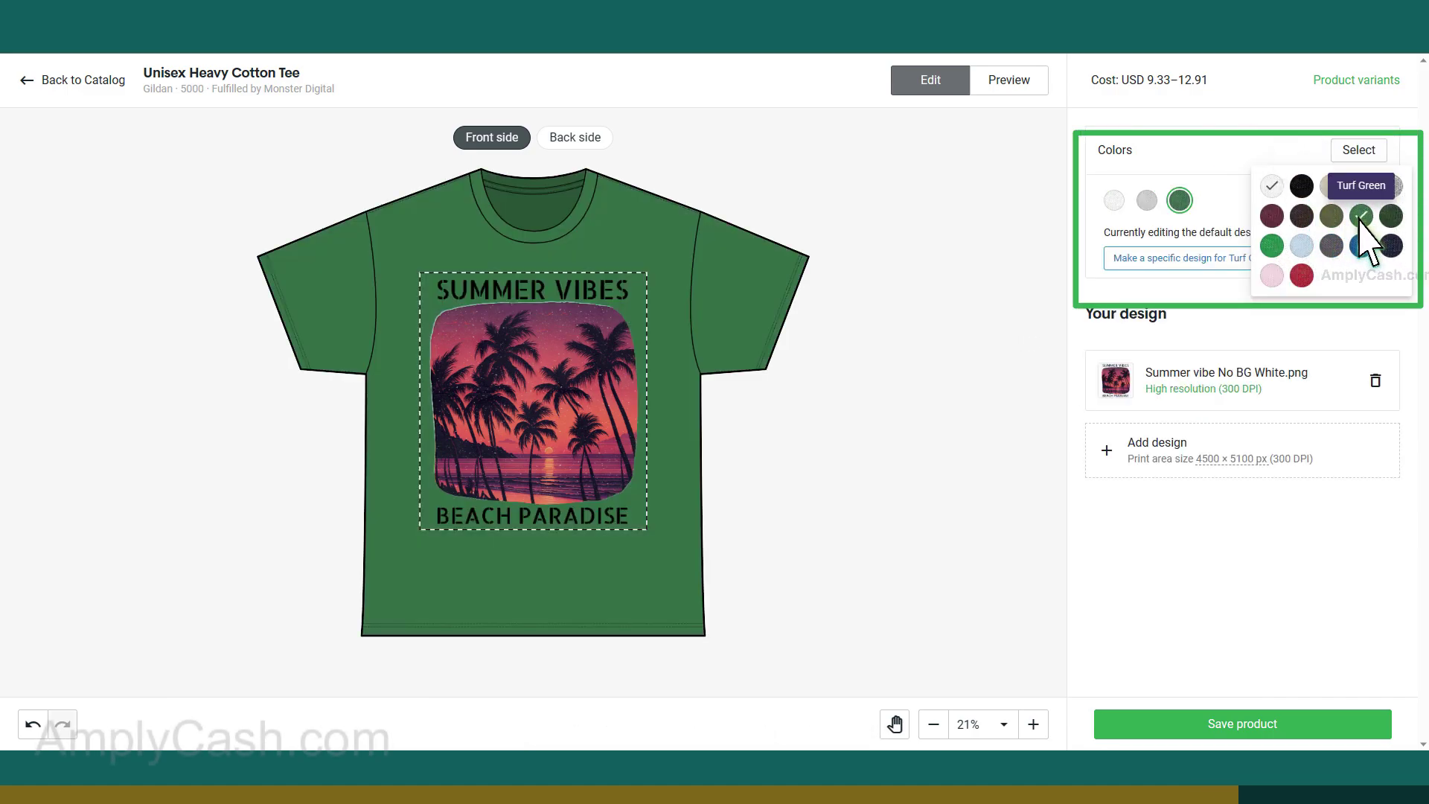
pyautogui.click(1302, 245)
pyautogui.click(1212, 201)
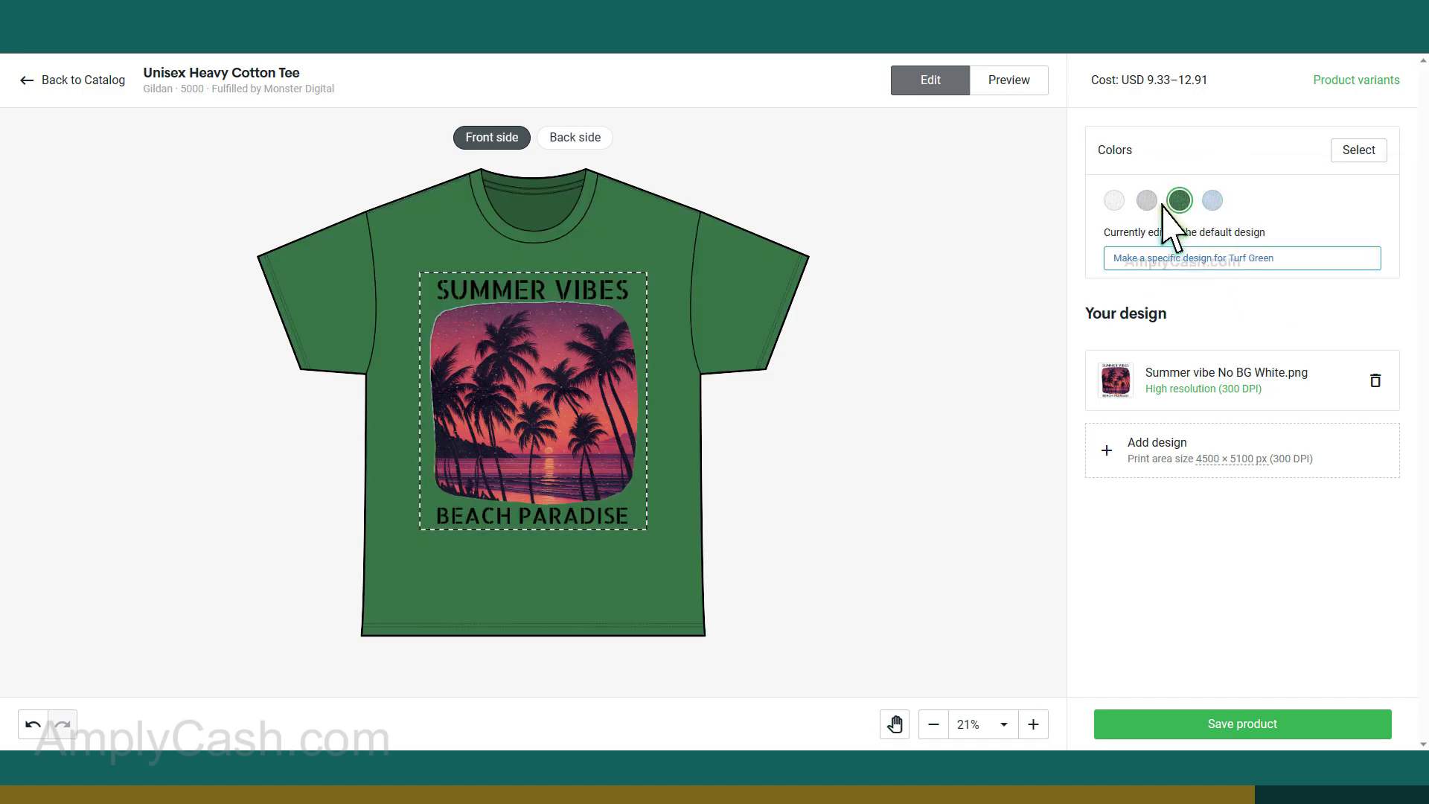
pyautogui.click(1147, 201)
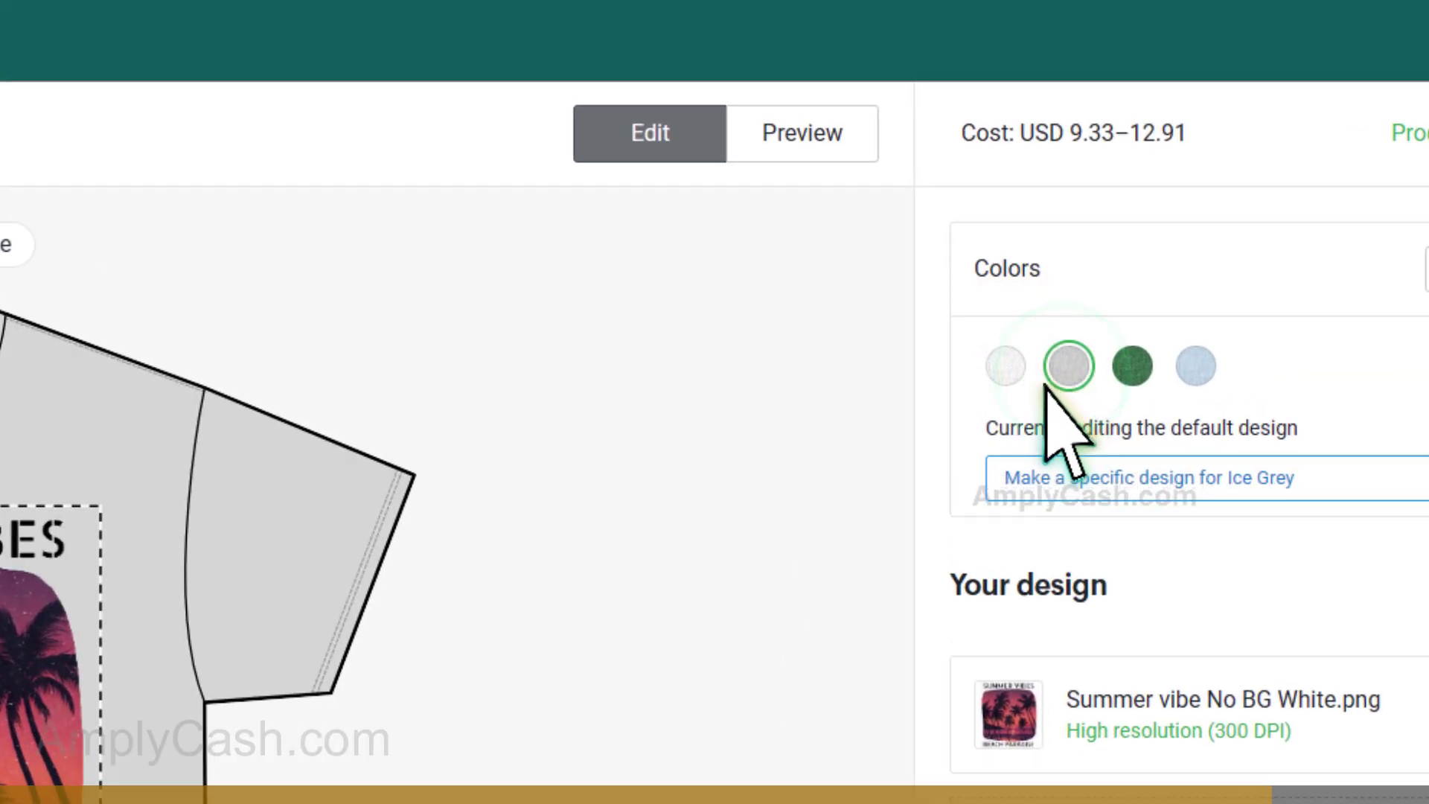
pyautogui.click(1006, 365)
pyautogui.click(1069, 366)
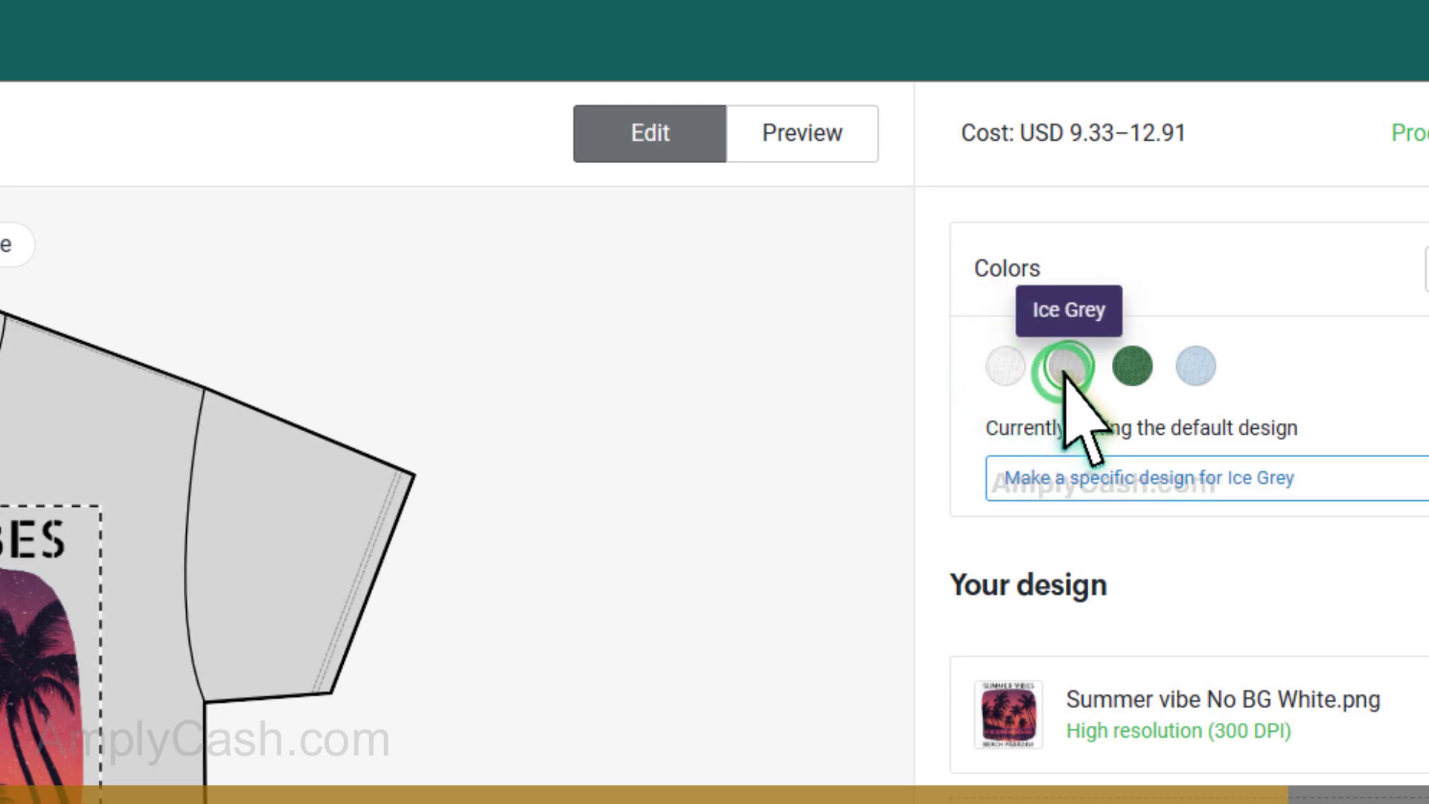
# Step: Preview the tee on the Person 1 model mockup and save the product as a draft
pyautogui.click(802, 133)
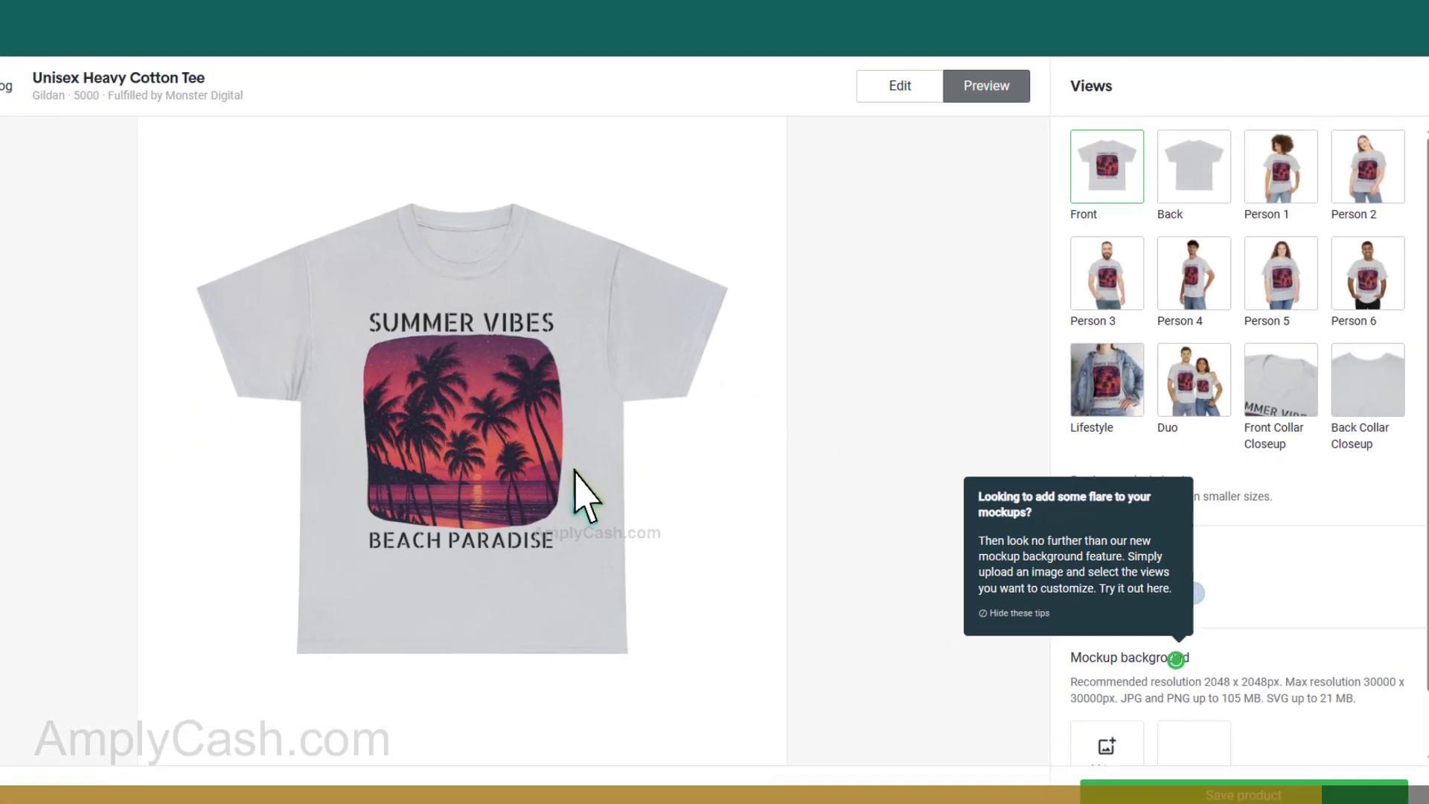
pyautogui.click(1275, 153)
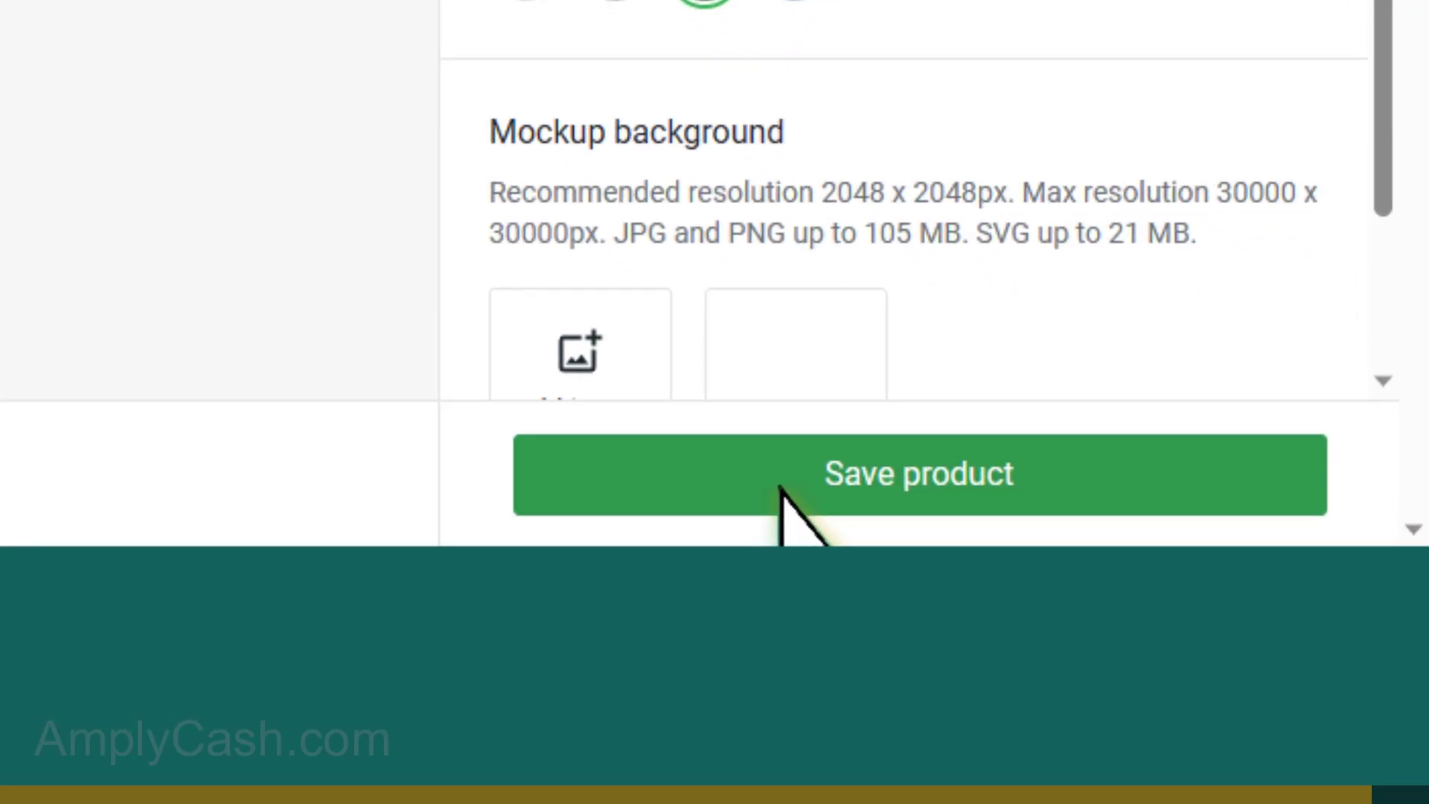
pyautogui.click(795, 503)
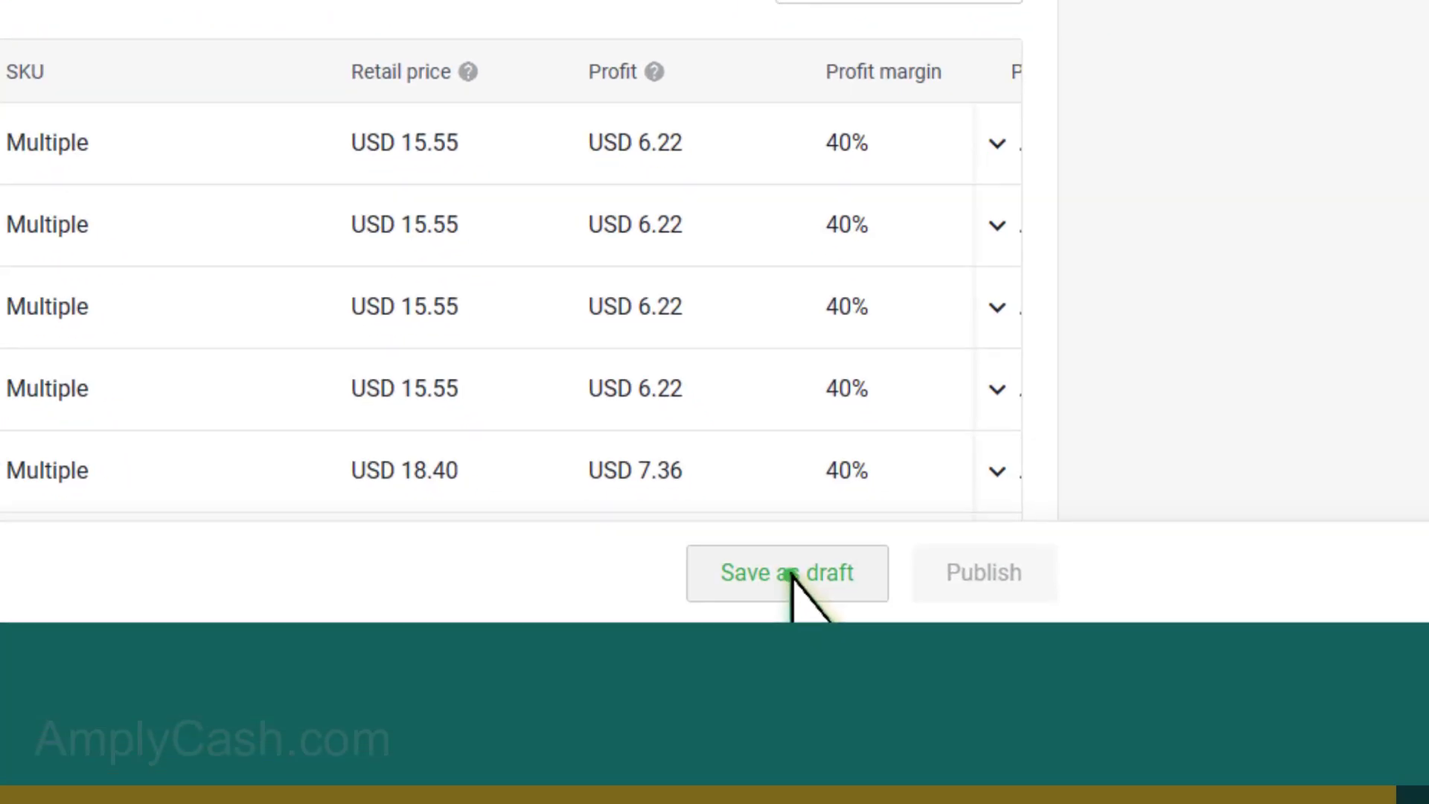
pyautogui.click(911, 760)
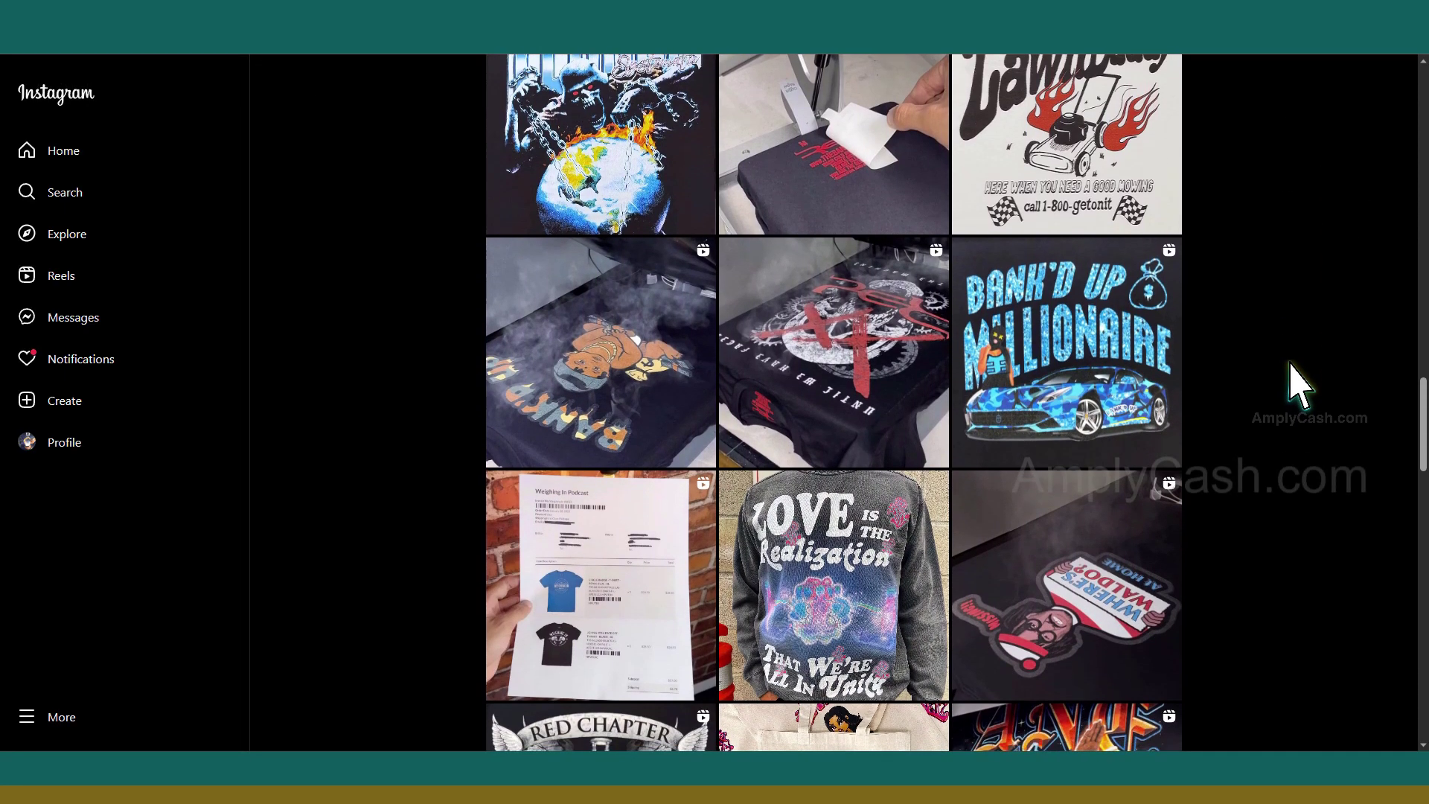
pyautogui.scroll(-2, 1298, 385)
pyautogui.scroll(-2, 1299, 385)
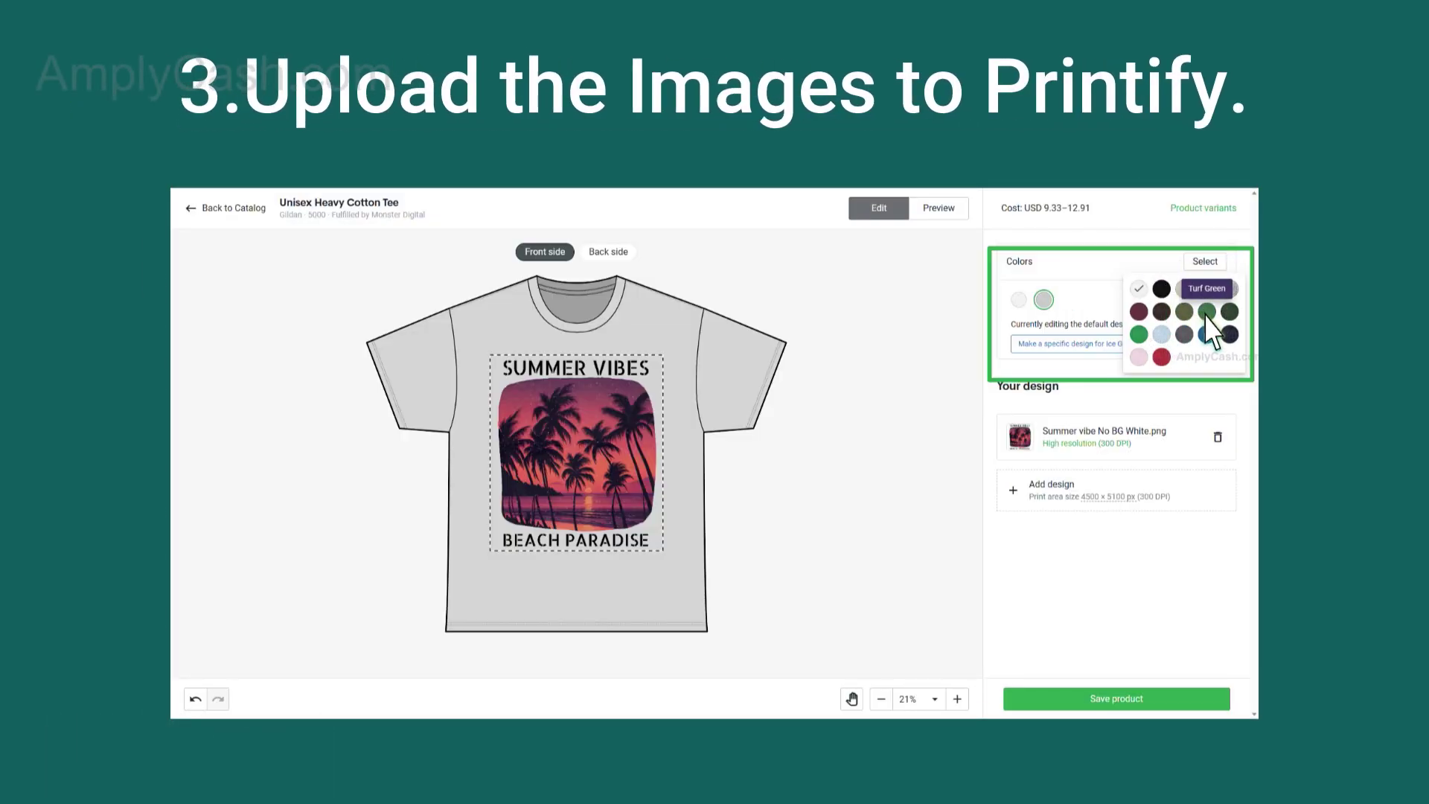
pyautogui.click(1206, 313)
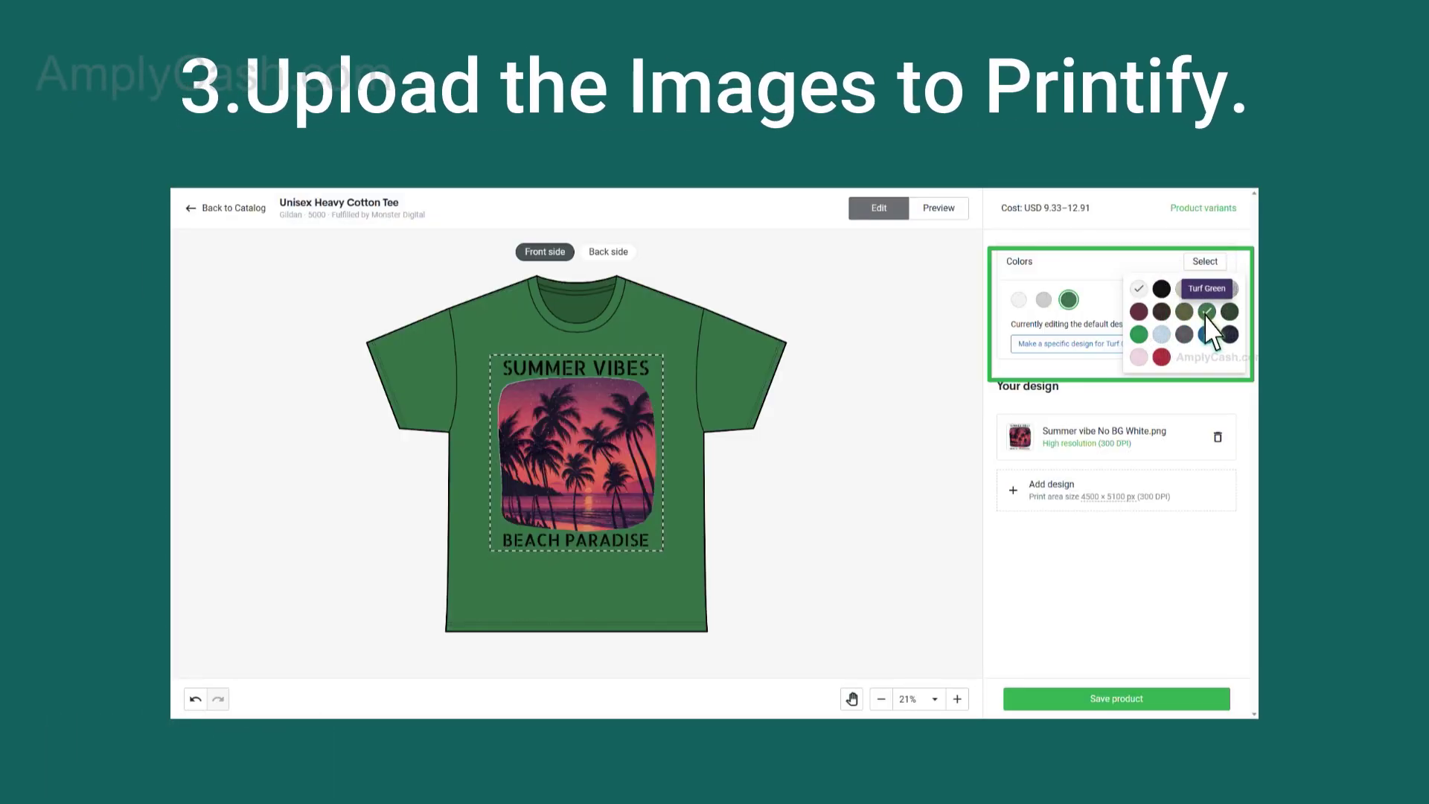